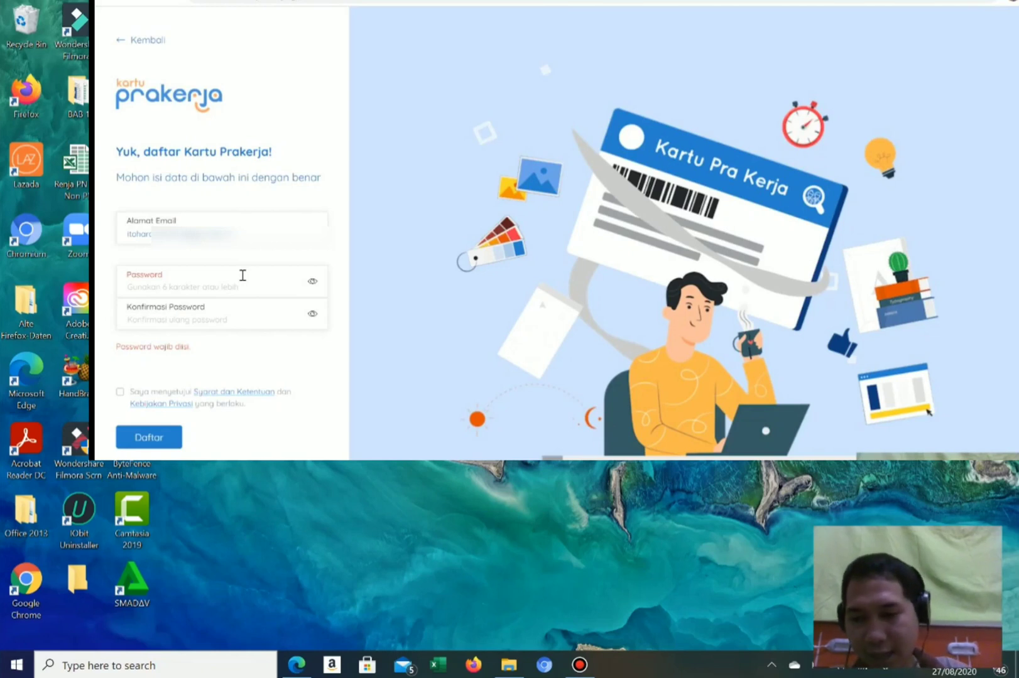
- Launch Chrome, search Google for prakerja, close the Yahoo tab and open Kartu Prakerja - Home
double_click(41, 587)
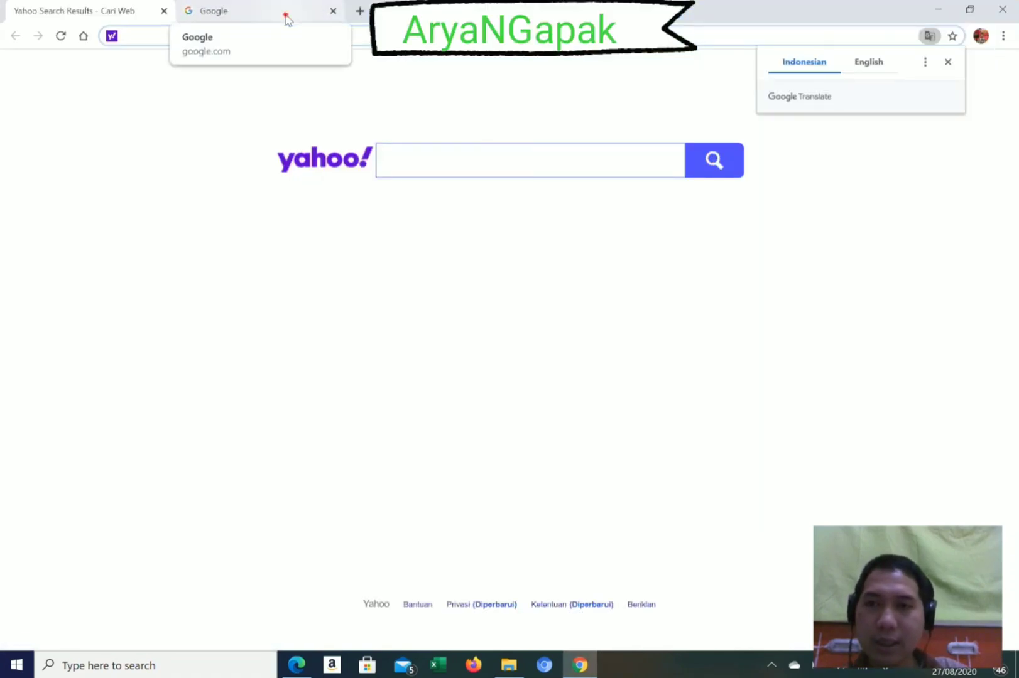
click(287, 18)
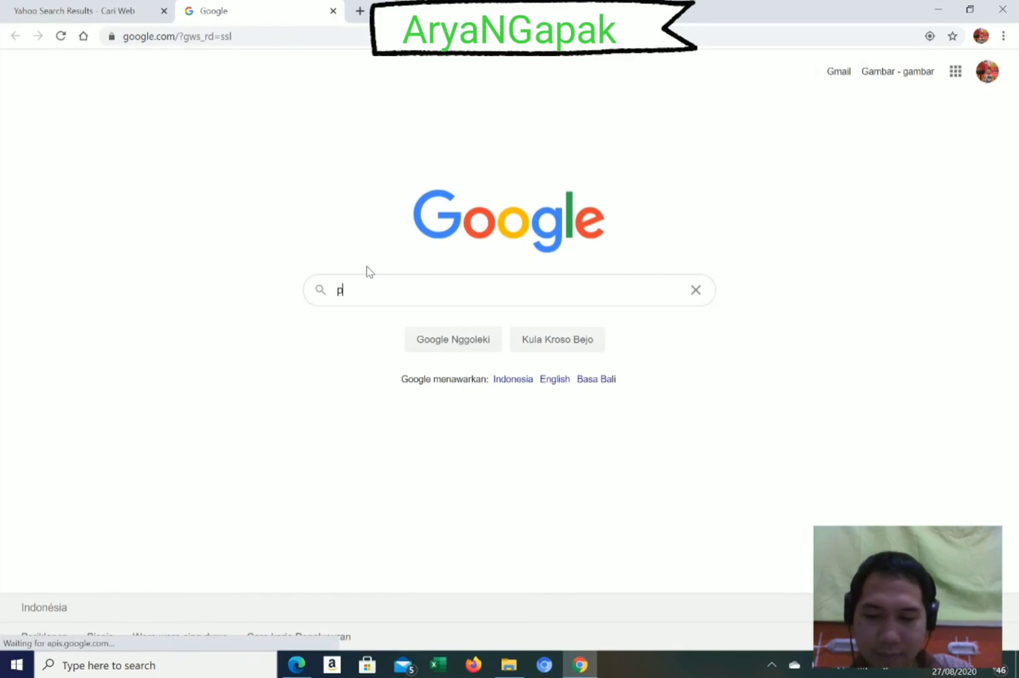
text(prakerja)
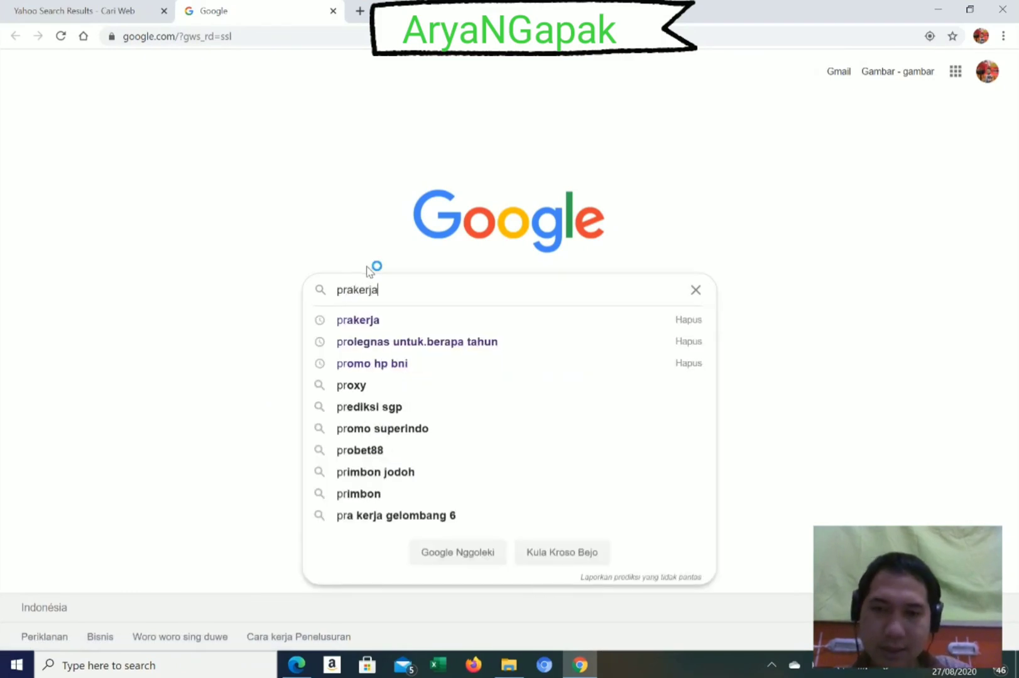
key(Return)
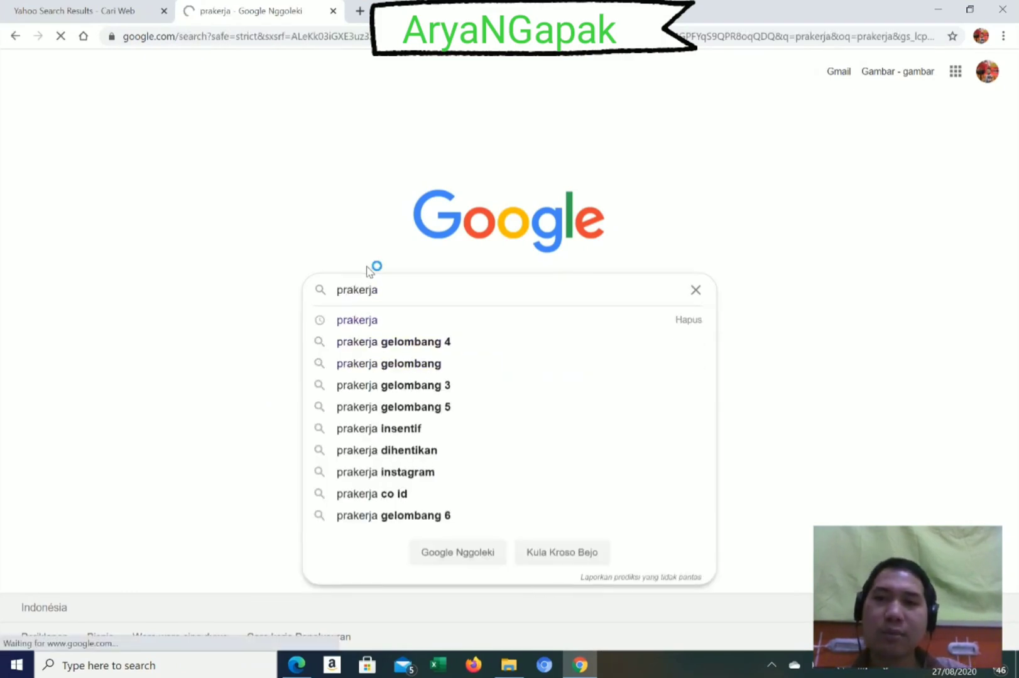
click(165, 13)
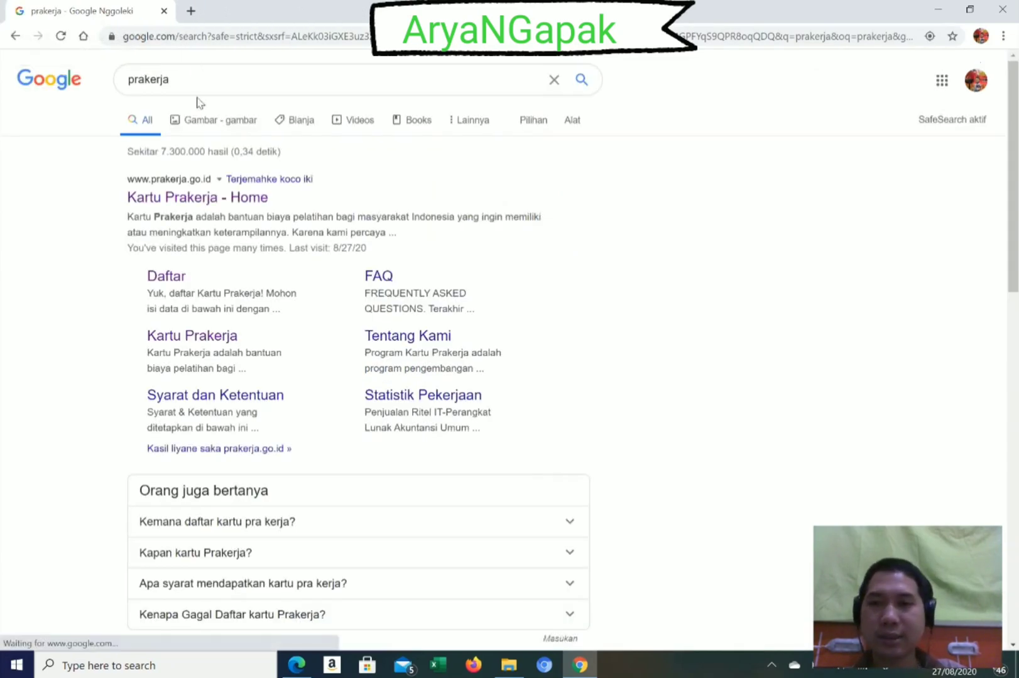
click(192, 208)
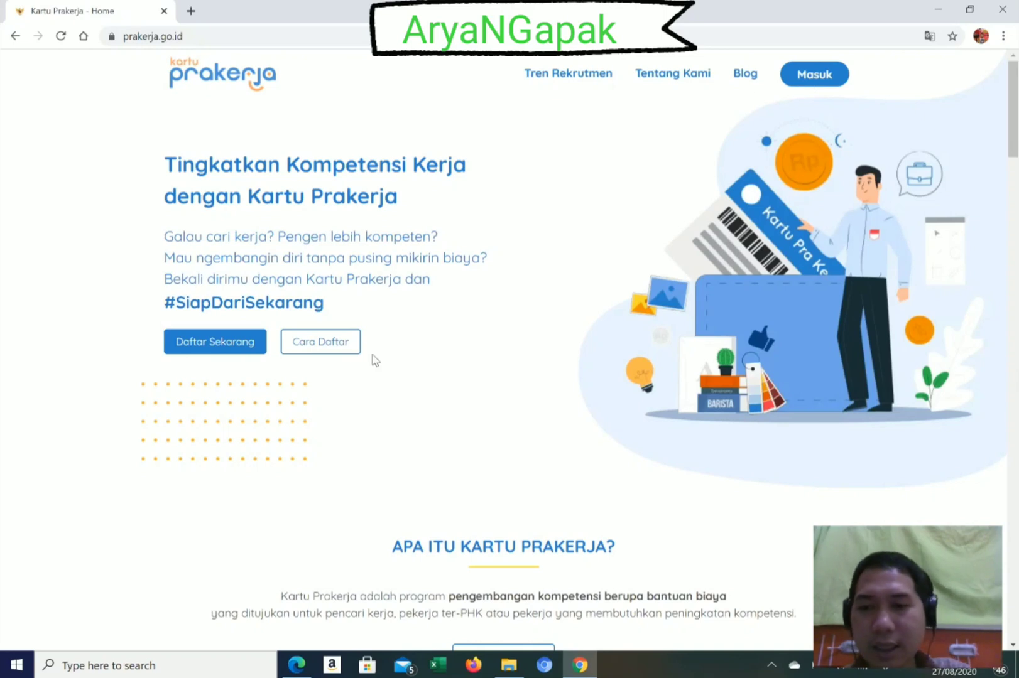
- Start a new Kartu Prakerja registration with Daftar Sekarang on the homepage
click(244, 350)
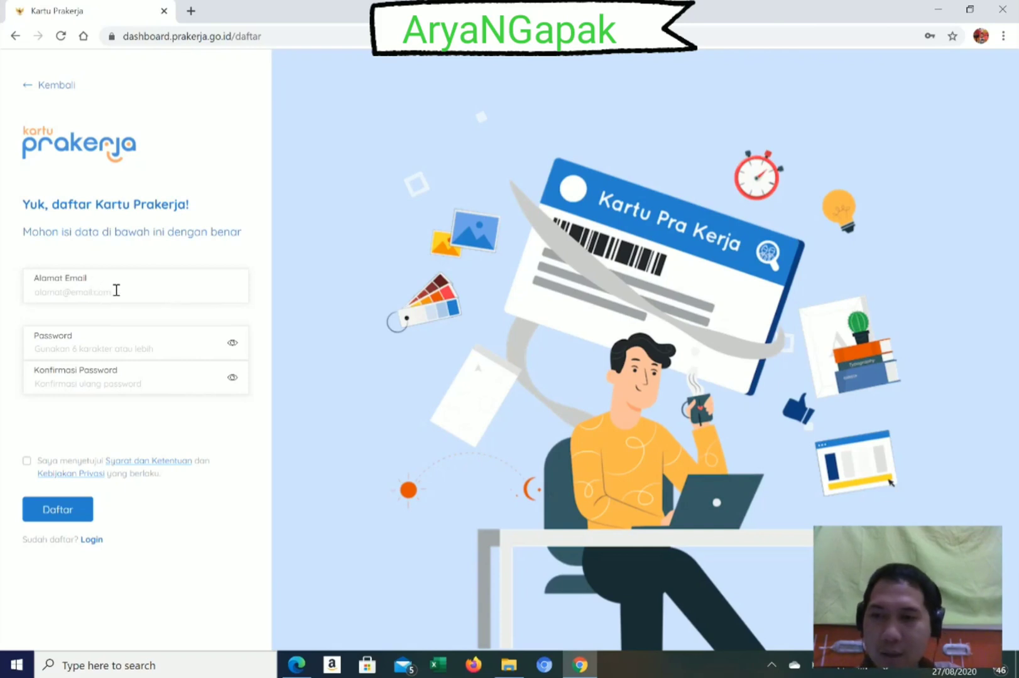
- Enter the account e-mail address in the Alamat Email field
click(117, 290)
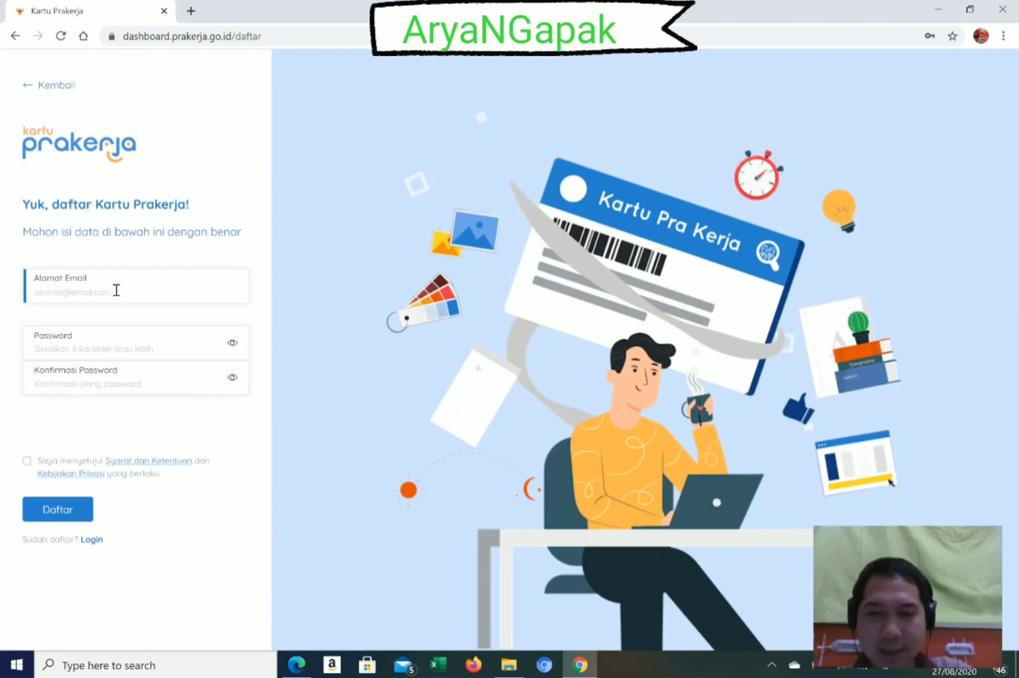
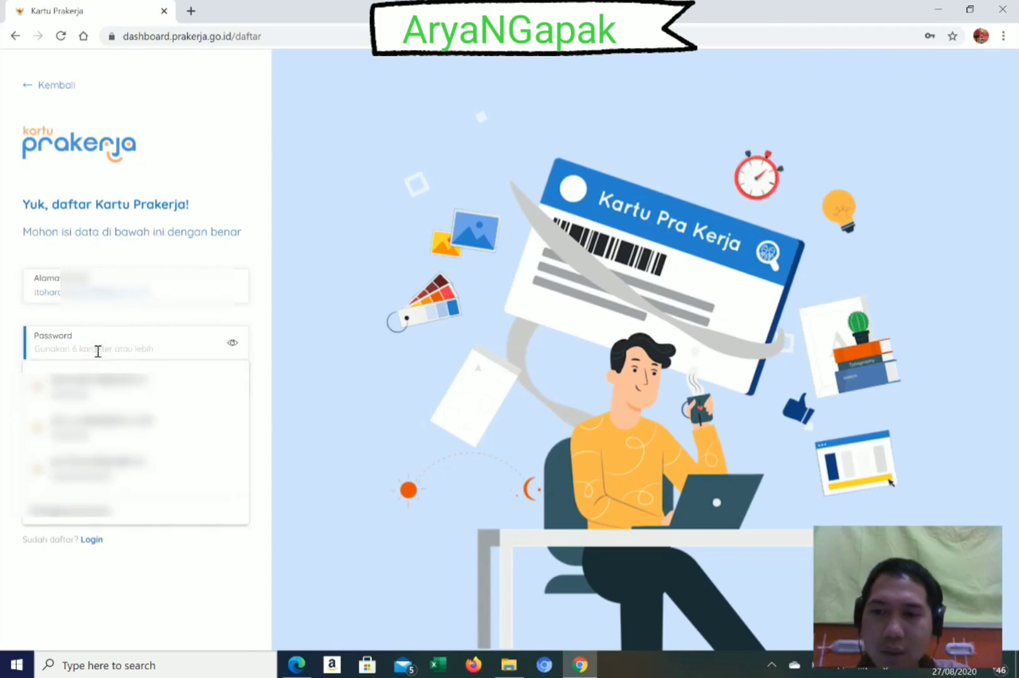
click(189, 317)
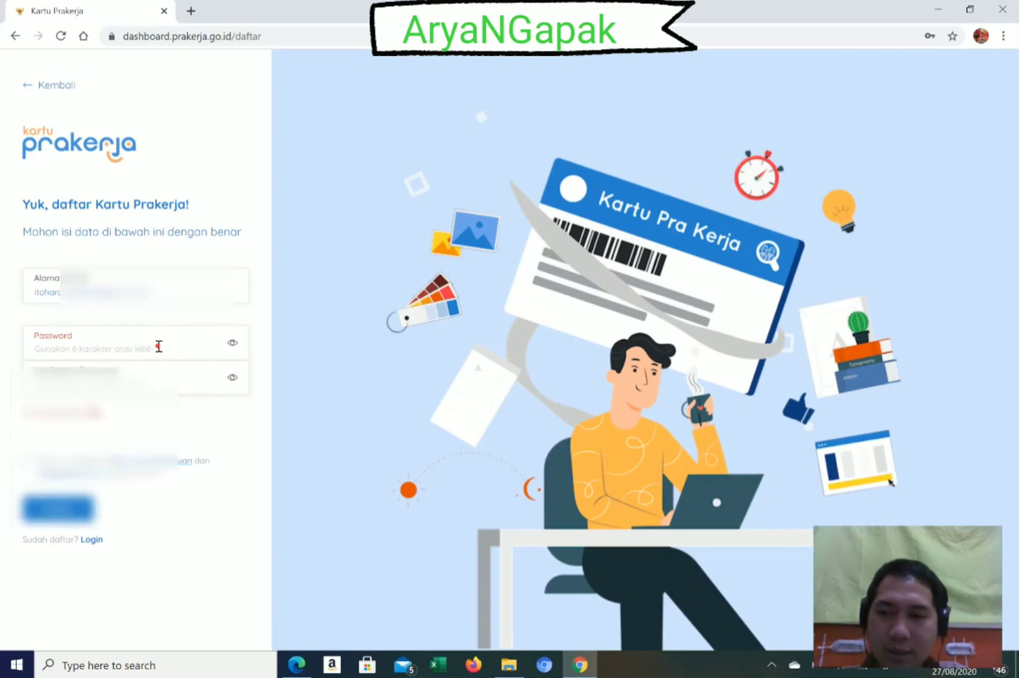
- Fill Password and Konfirmasi Password, agree to the terms, and try to register
click(159, 346)
text(•)
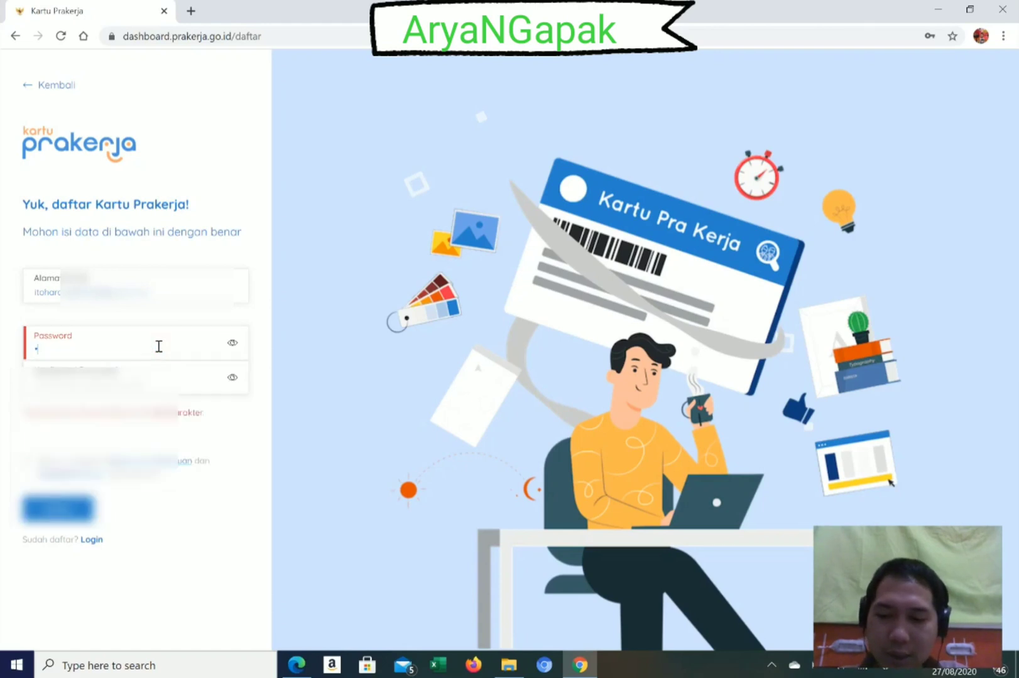
text(•••)
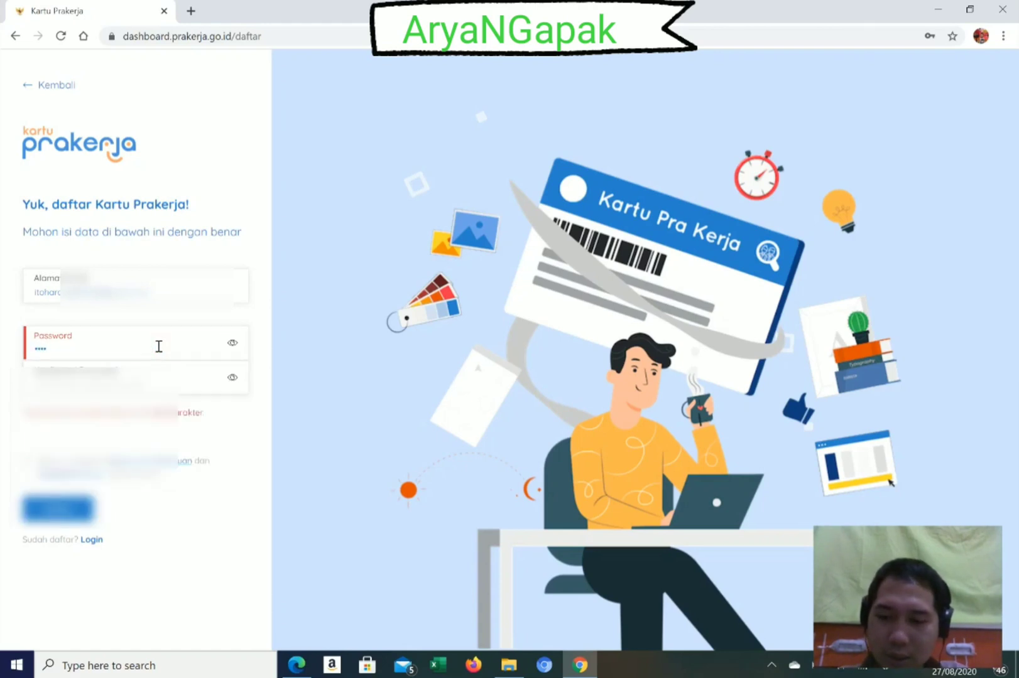
text(••)
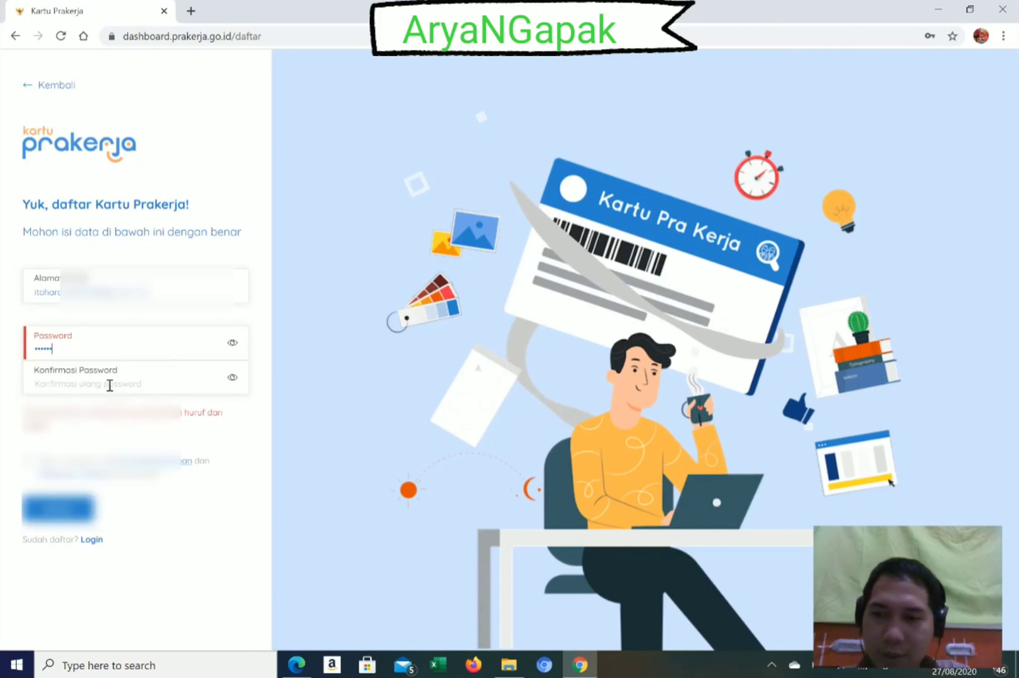
click(109, 386)
text(••••)
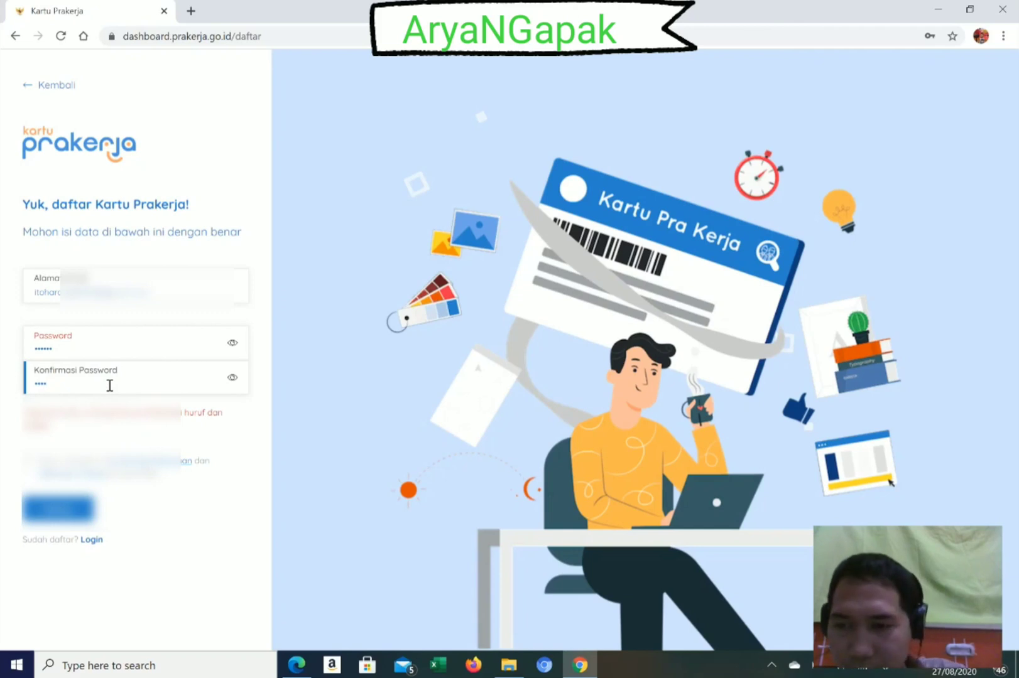
text(••)
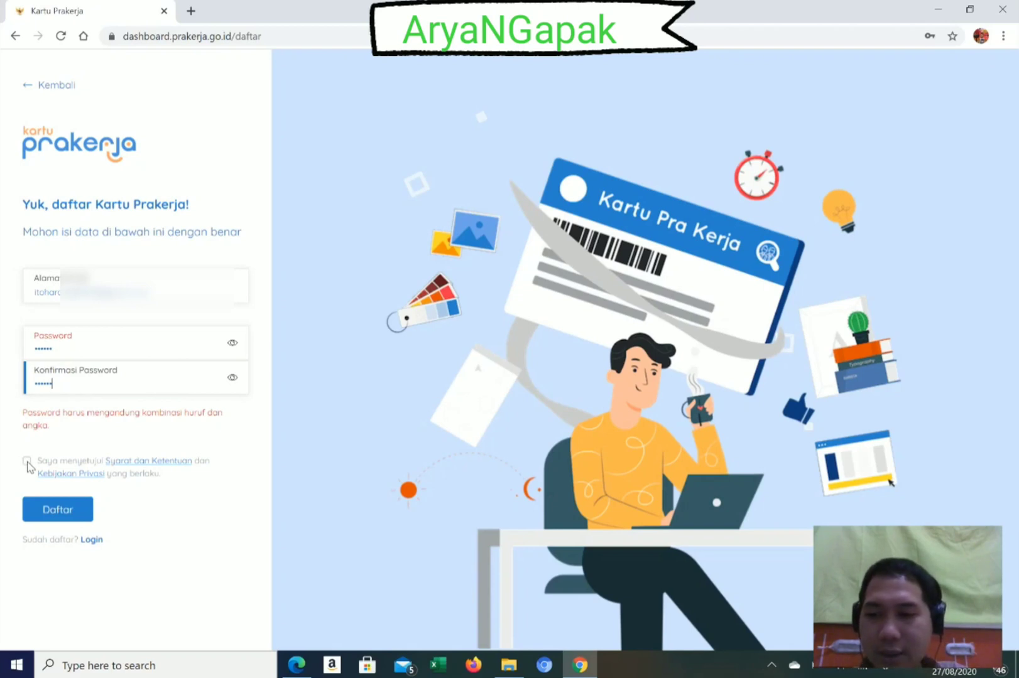
click(27, 462)
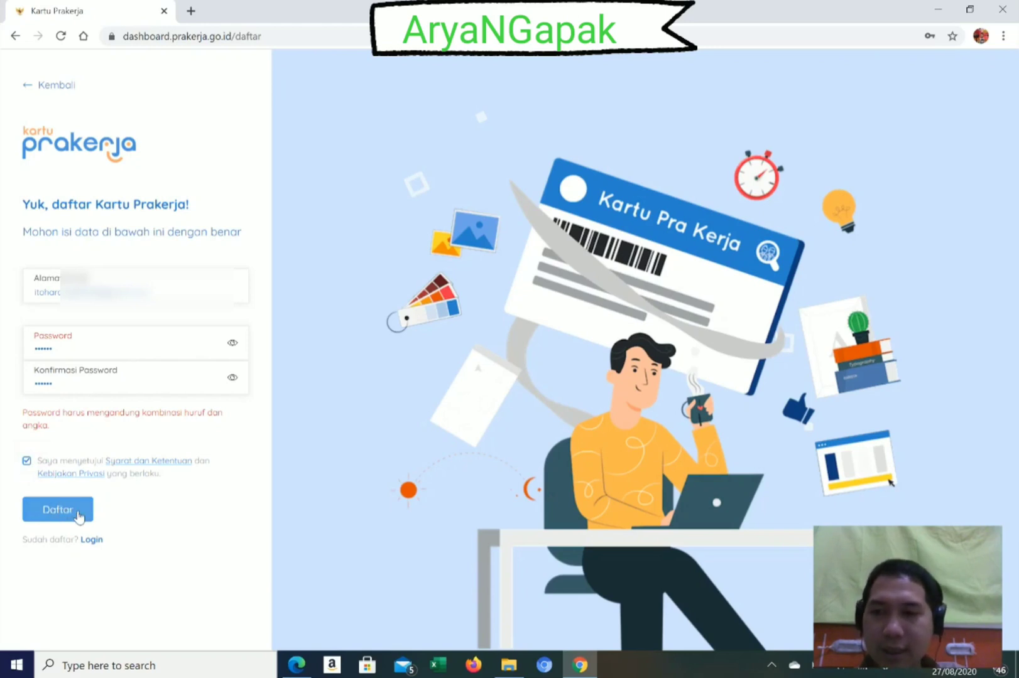
click(78, 516)
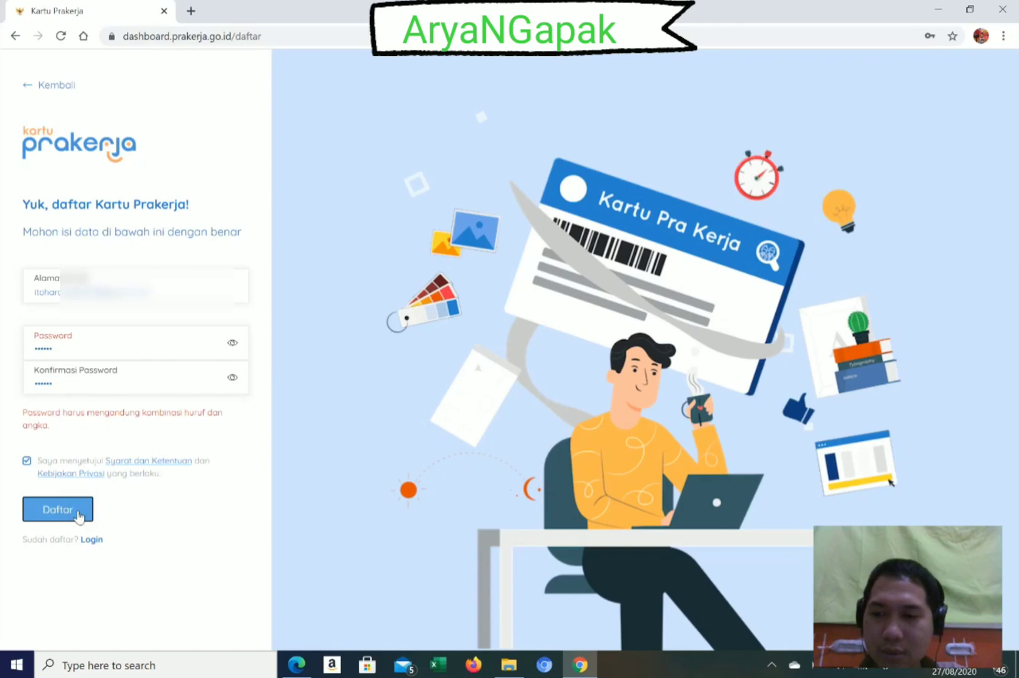
- Append 1234 to both Password and Konfirmasi Password, then resubmit the registration with Daftar
click(45, 510)
click(45, 510)
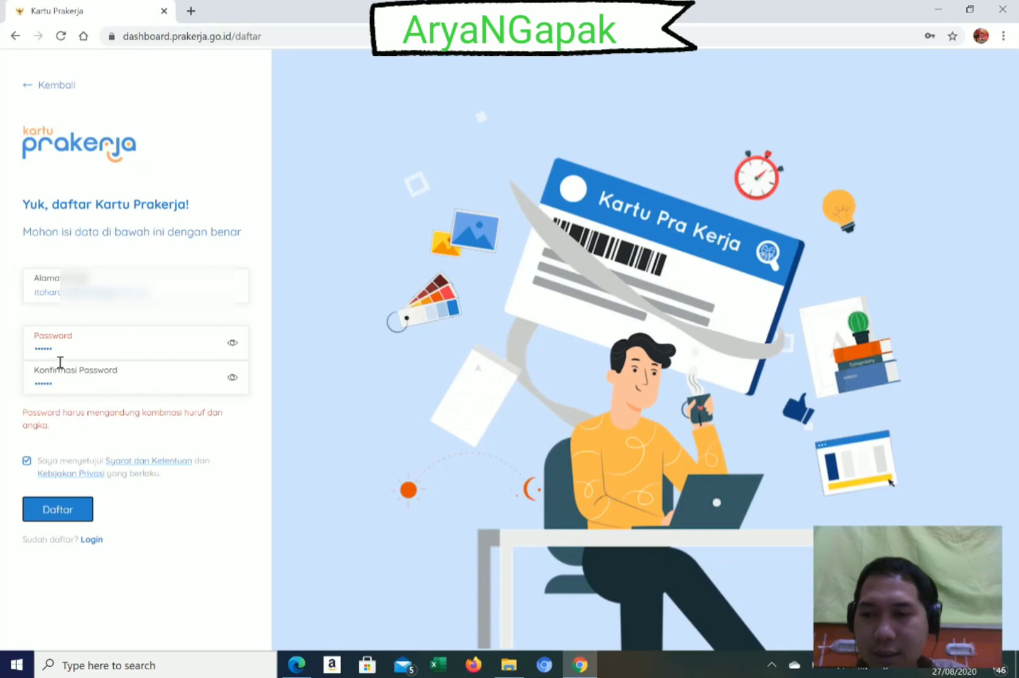
click(57, 354)
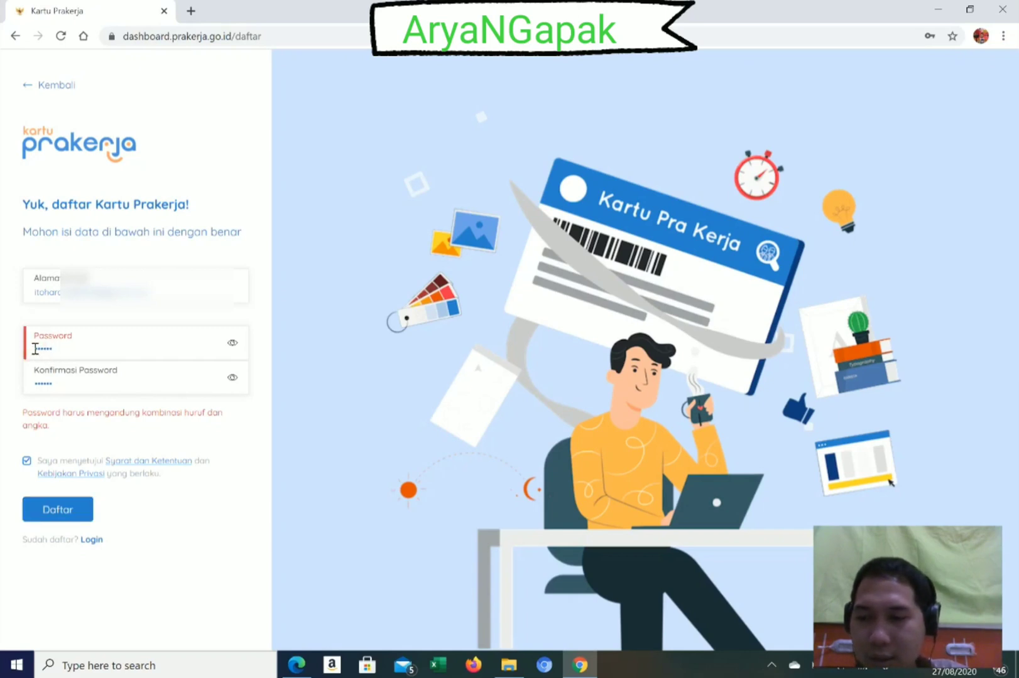
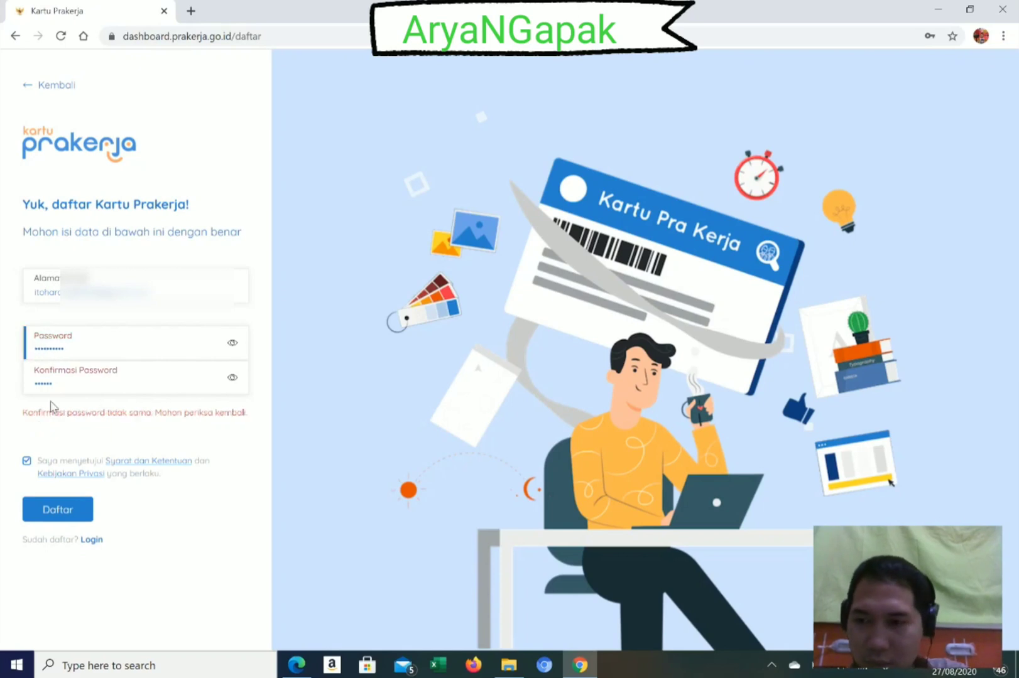
click(36, 384)
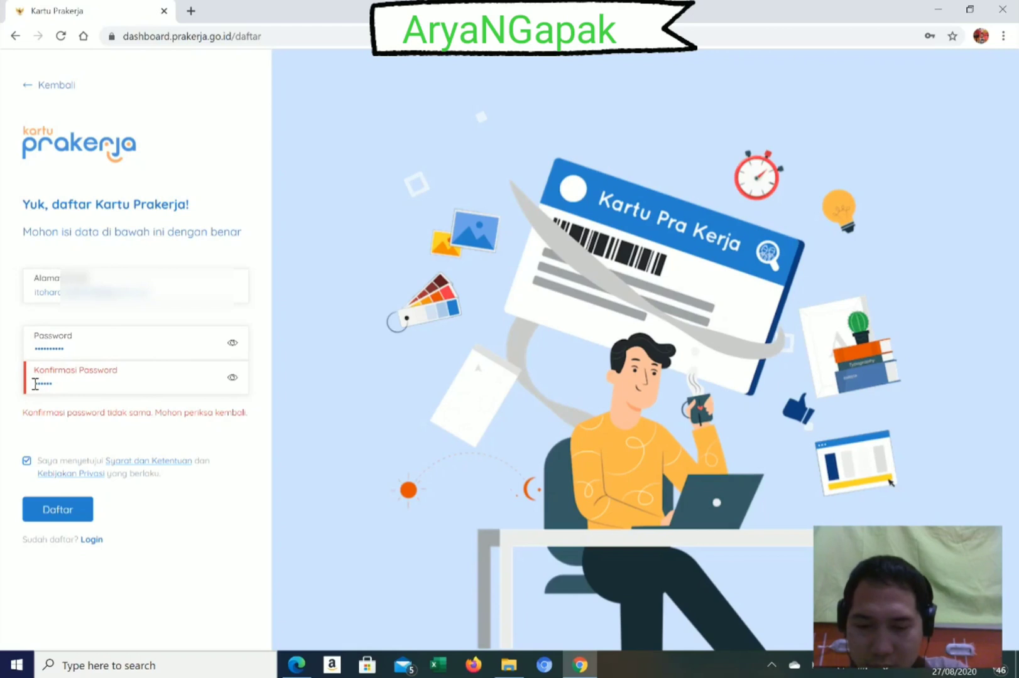
text(1234)
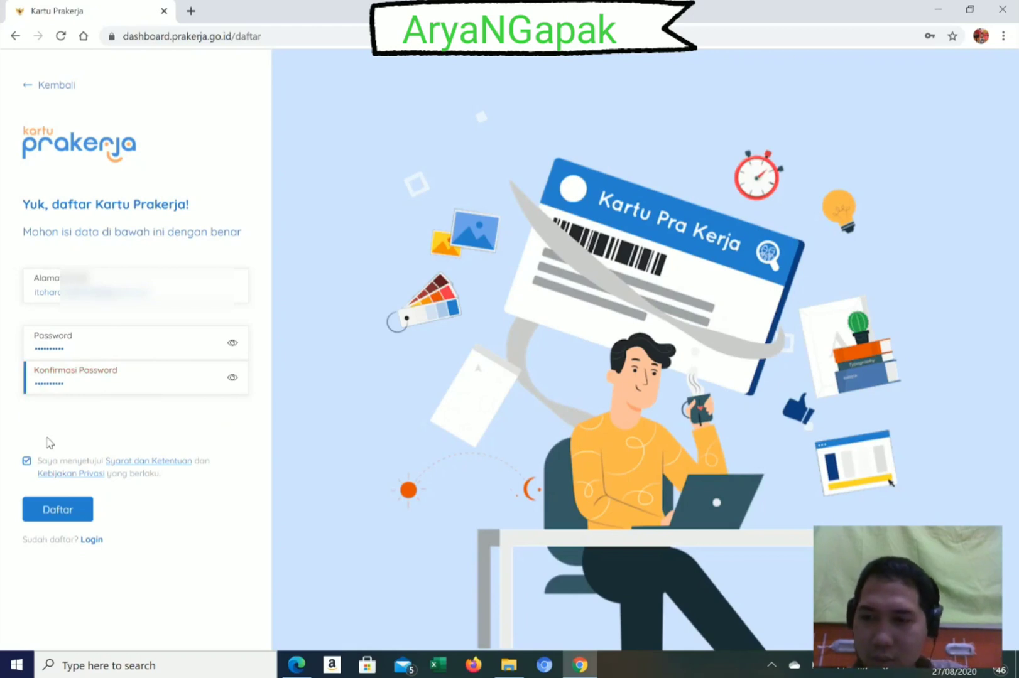
click(65, 518)
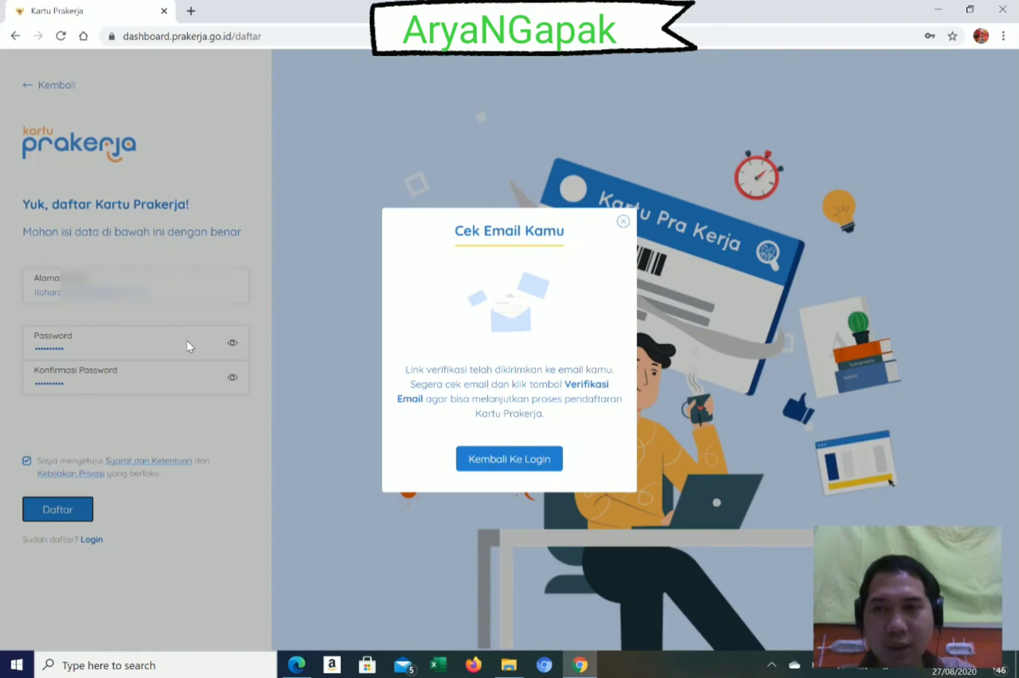
- Open a new browser tab and go to the Google homepage
click(191, 11)
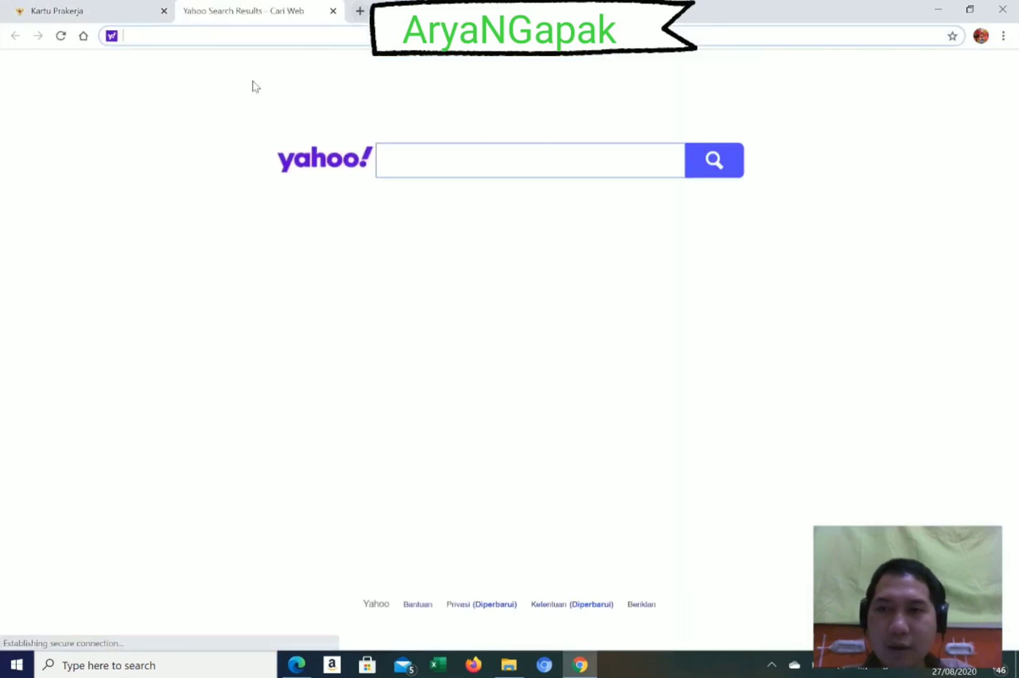
click(212, 39)
text(www.google.com)
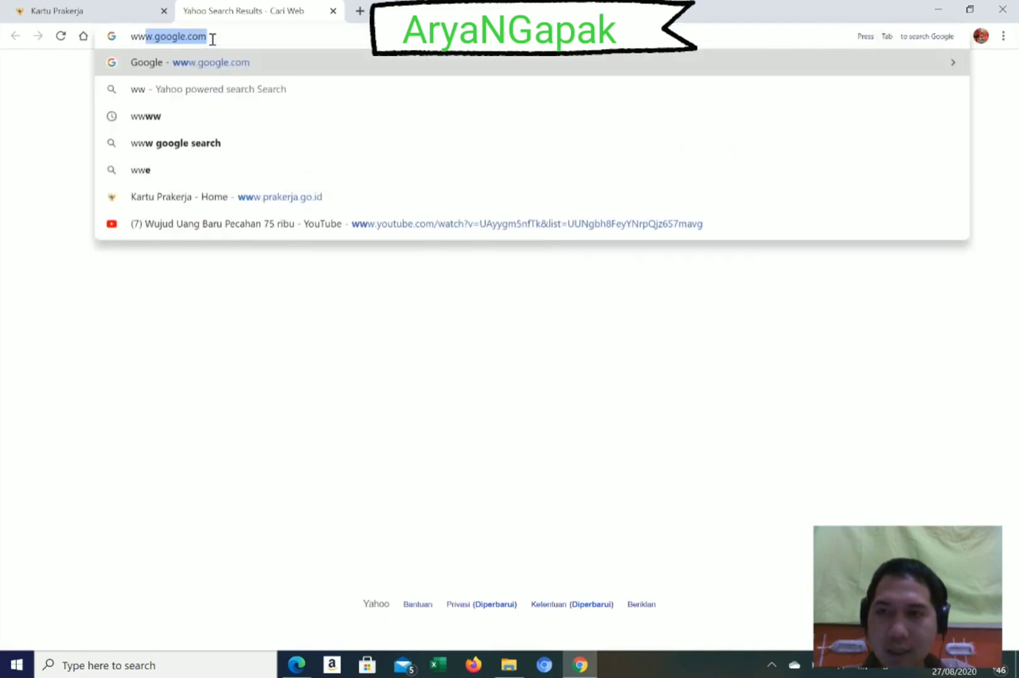
key(Return)
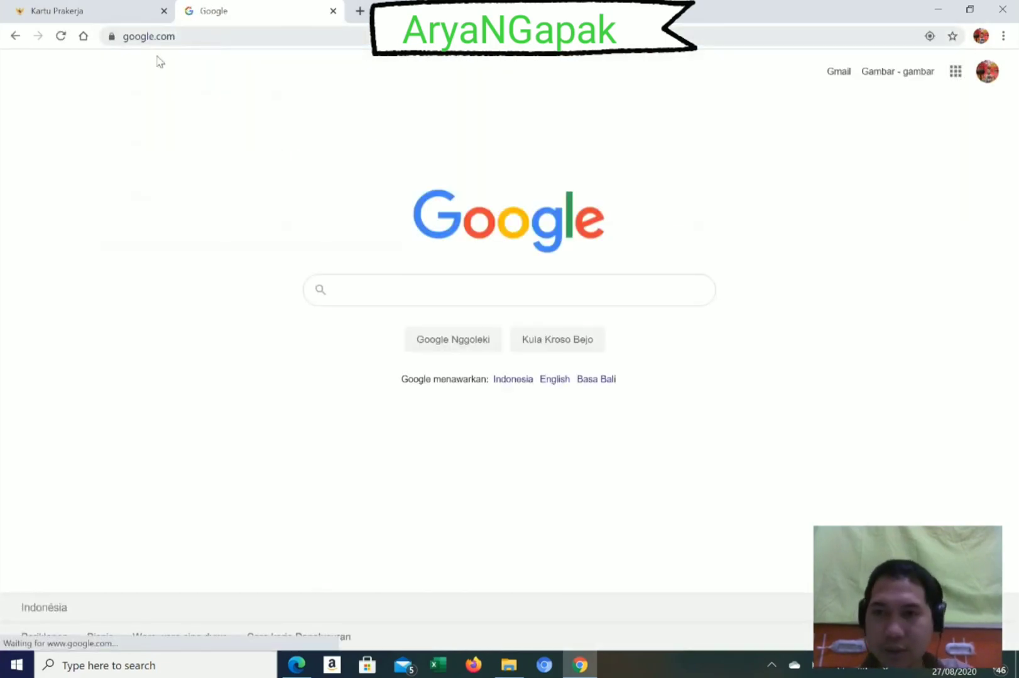
- Search Google for gmail and open the Gmail sign-in page's email field
text(gmail)
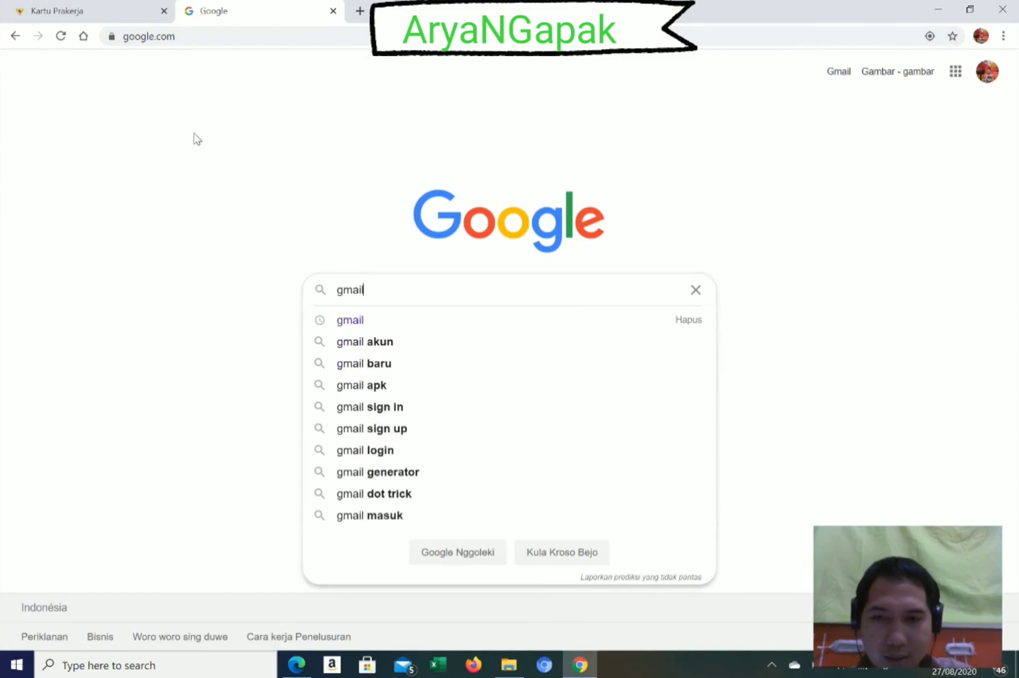
key(Return)
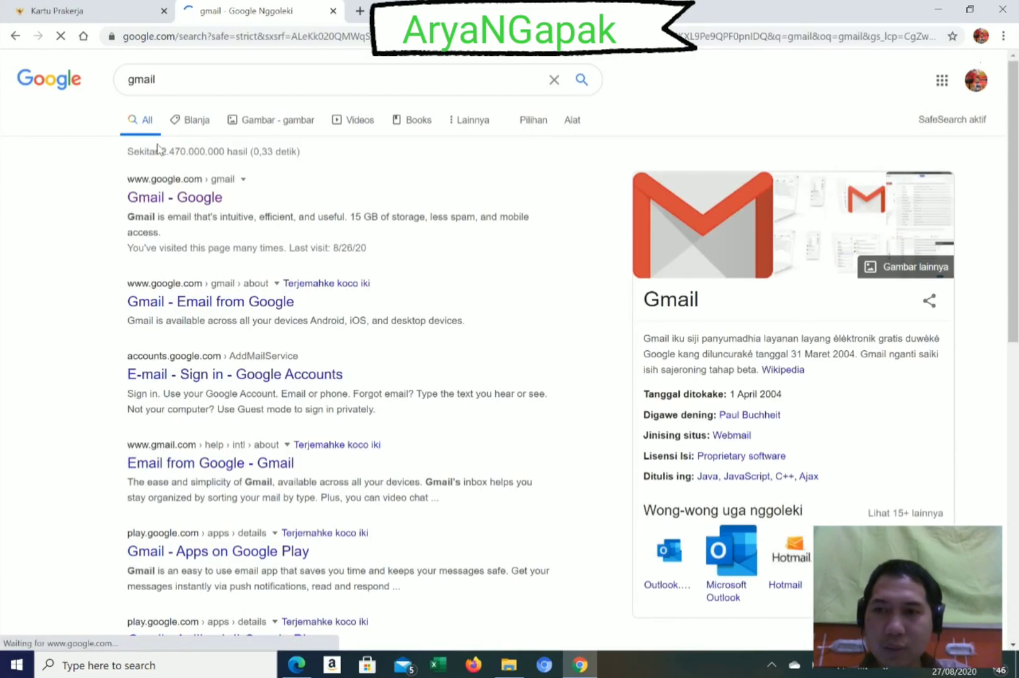
click(166, 196)
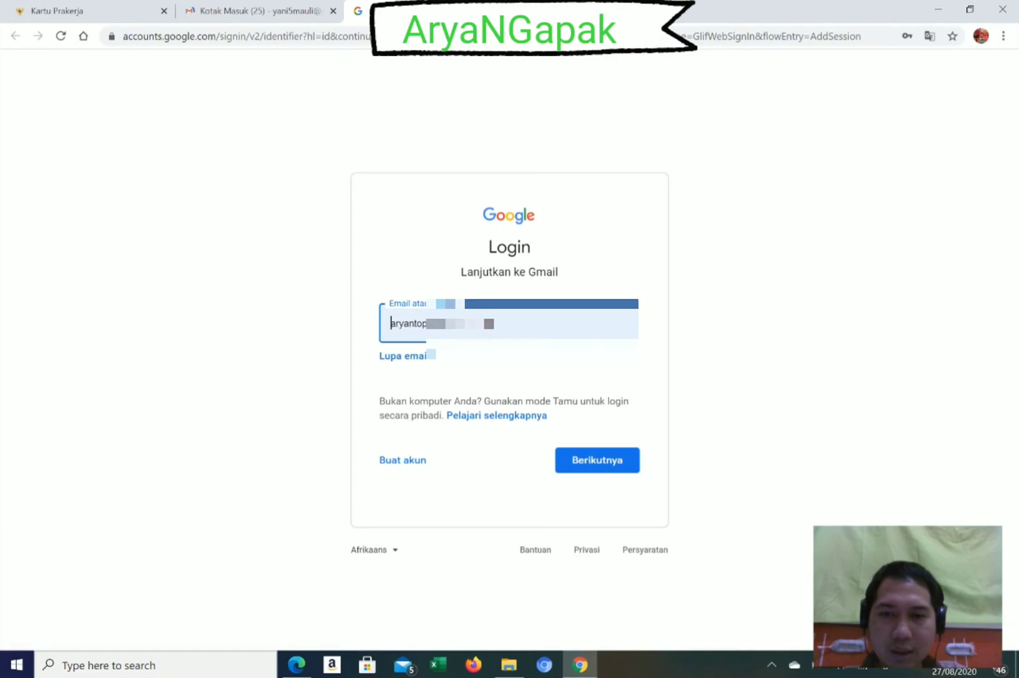
click(417, 326)
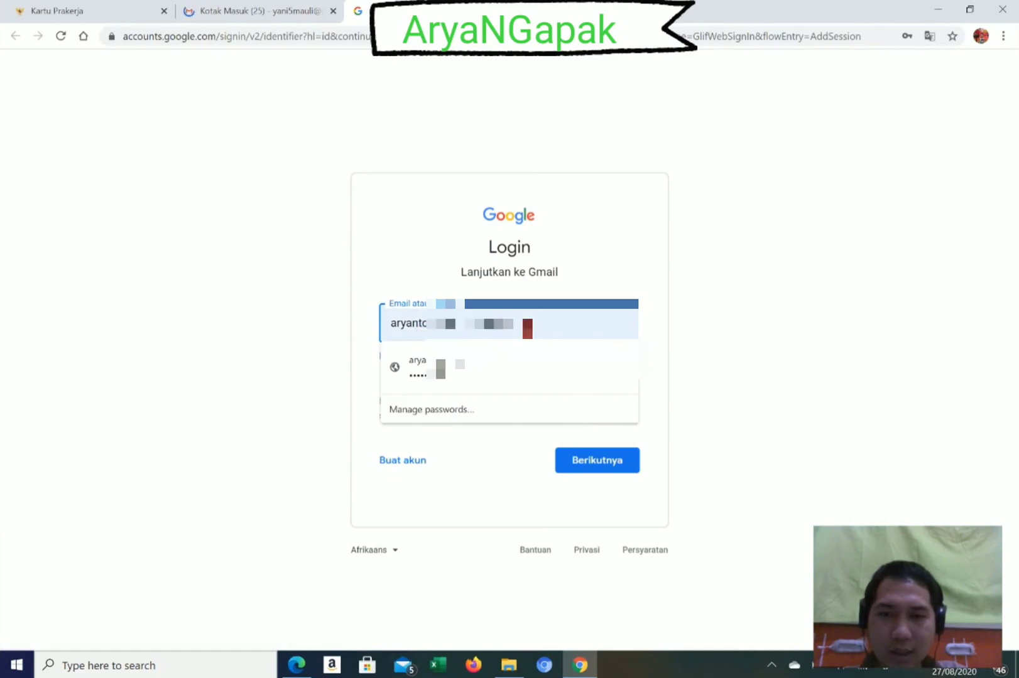
- Replace the prefilled sign-in email with the other Google account's address and continue
drag(527, 326, 355, 323)
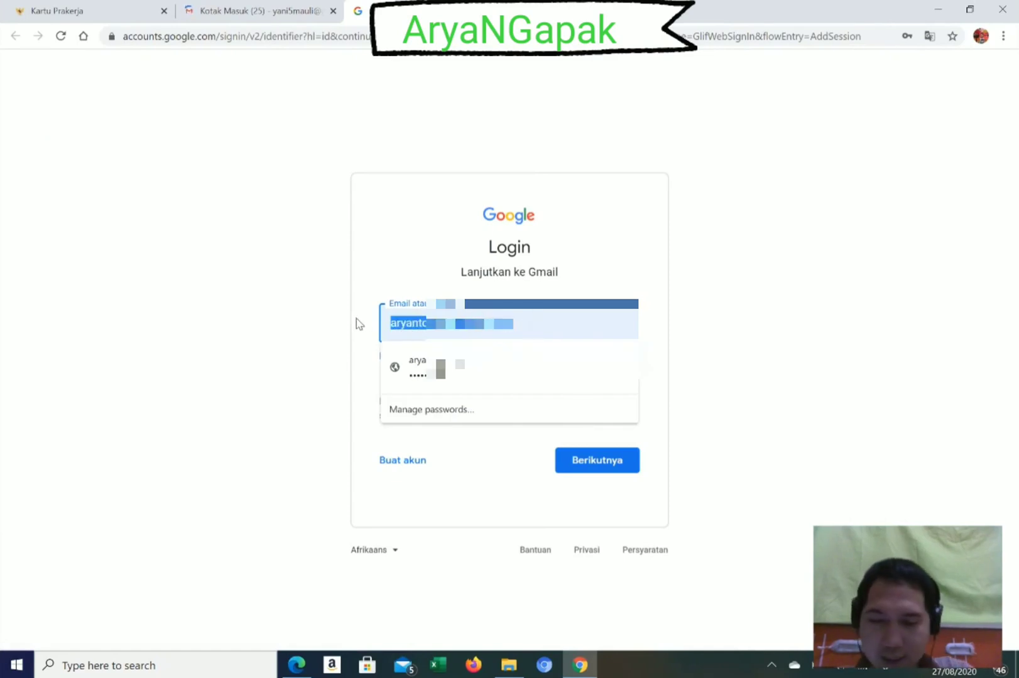
key(BackSpace)
text(ito)
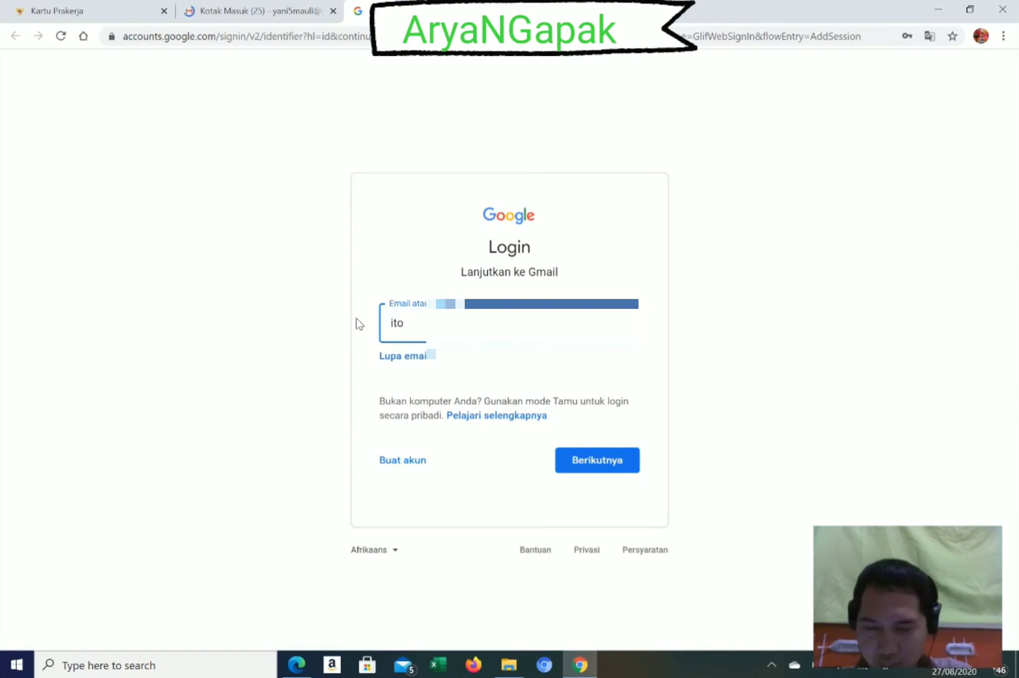
text(hard)
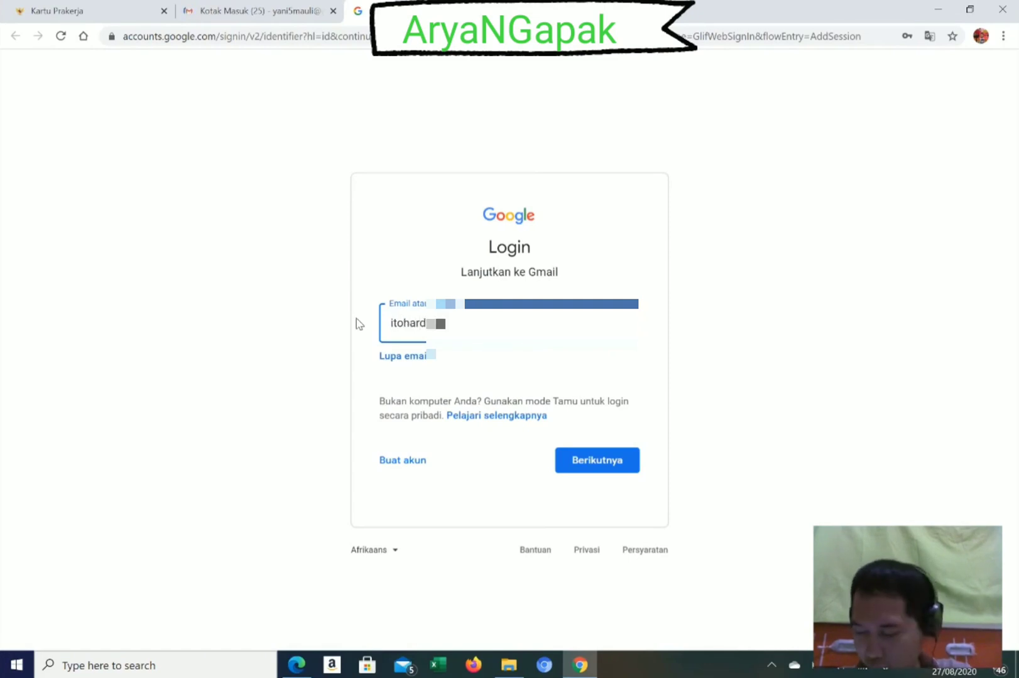
text(••••••)
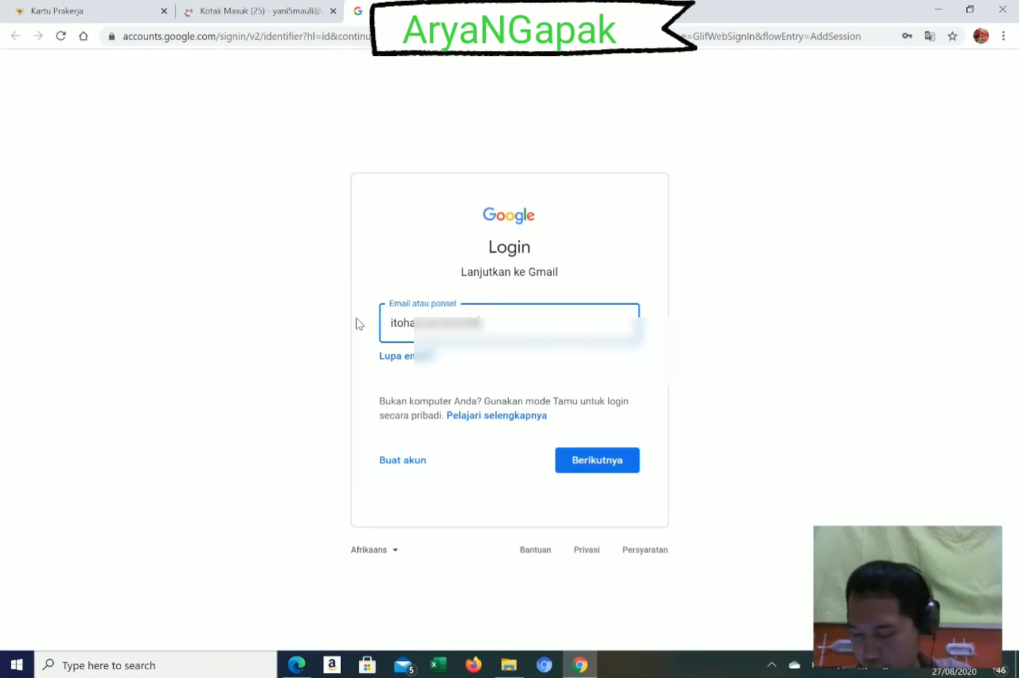
text(•••••••)
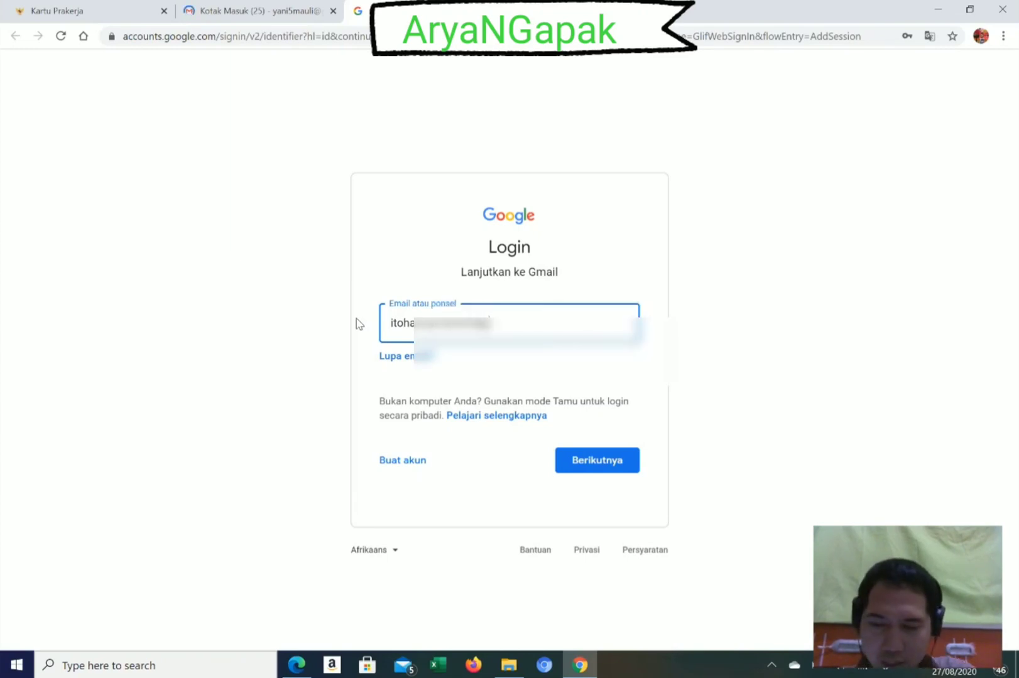
text(•••••)
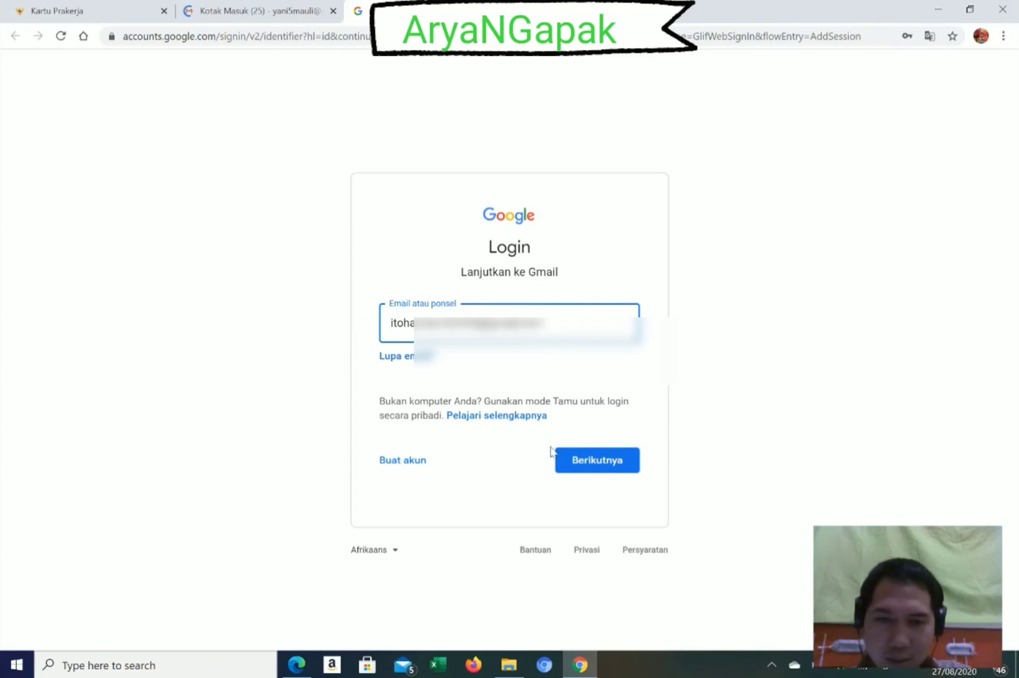
click(608, 466)
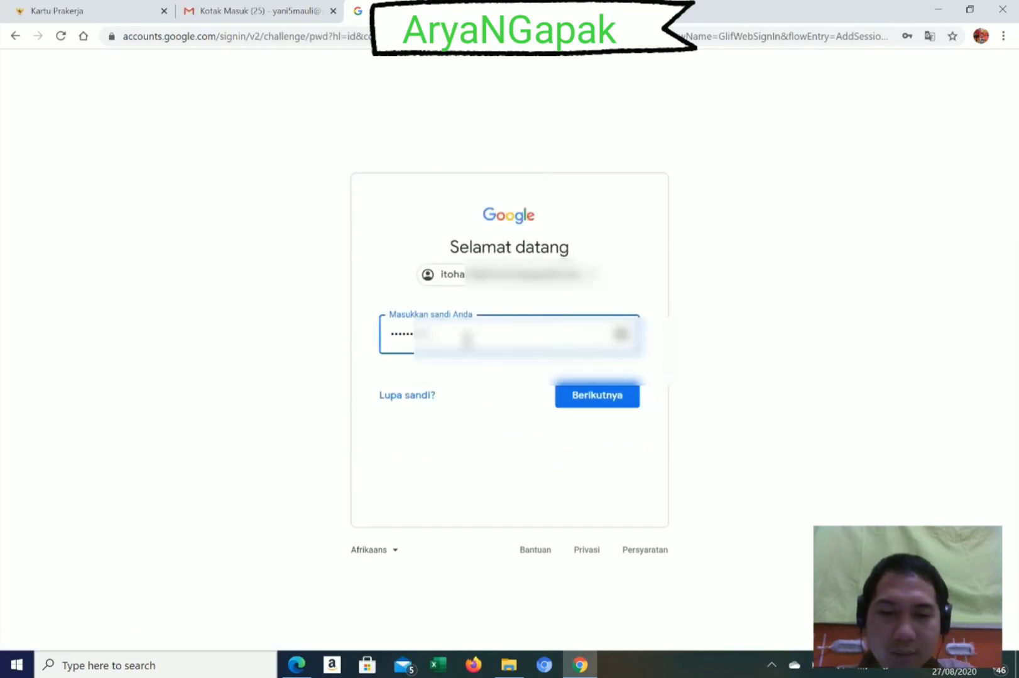
- Enter that account's password and sign in to Gmail
drag(467, 339, 353, 331)
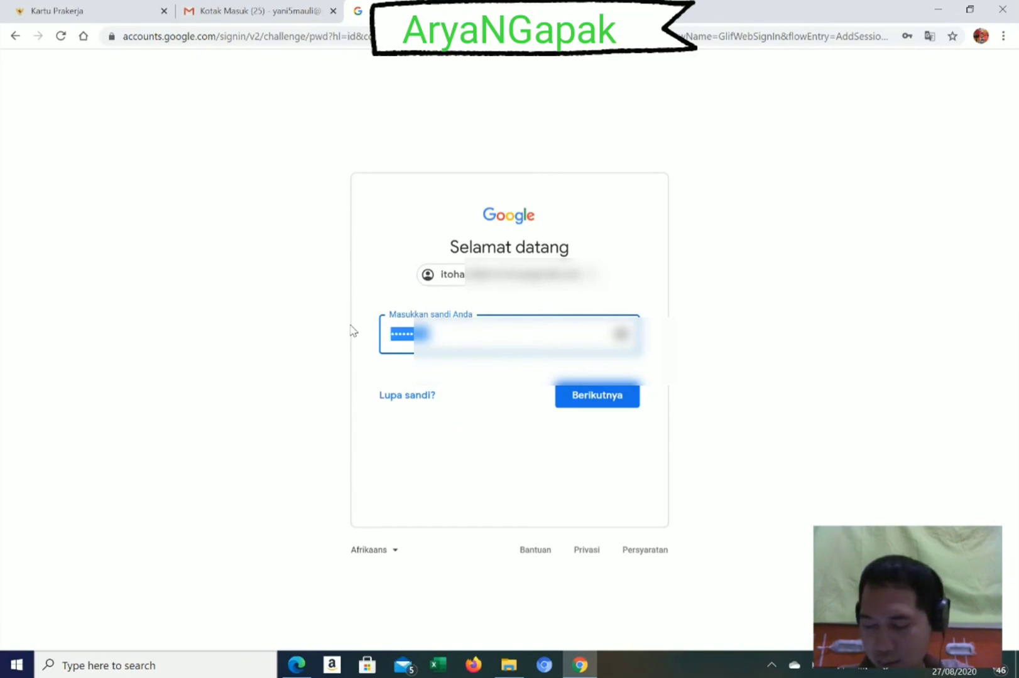
text(•••••)
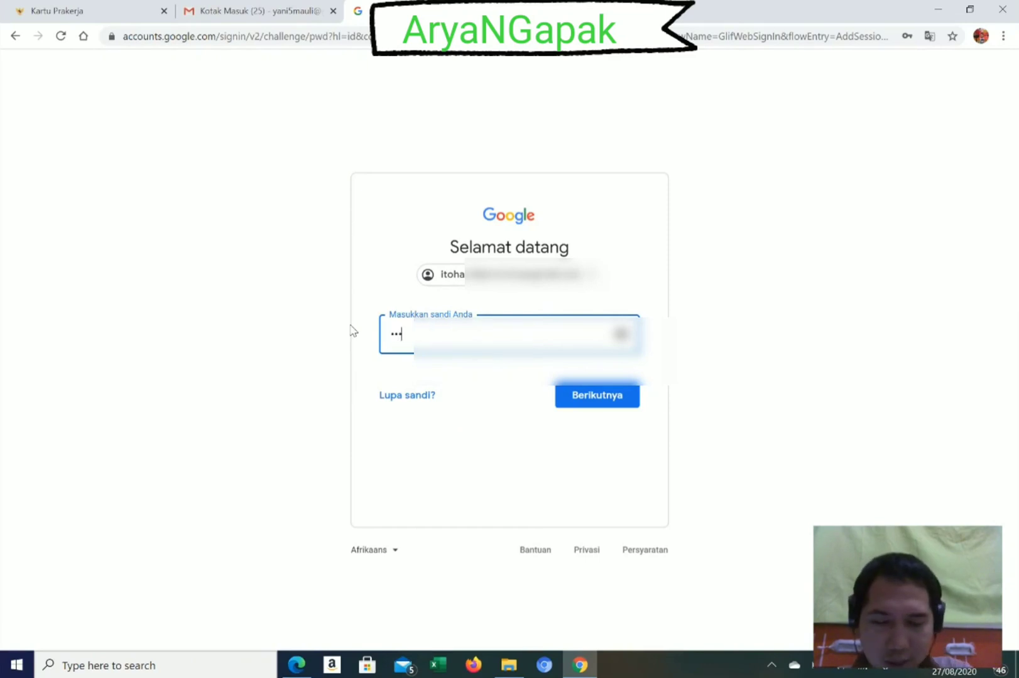
text(•)
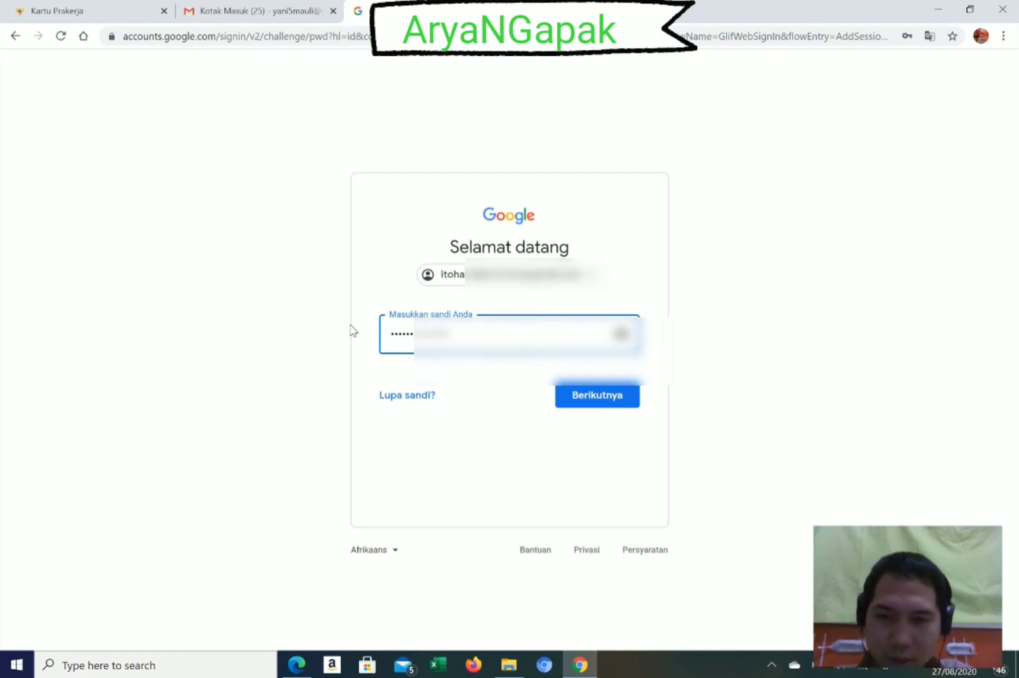
click(595, 398)
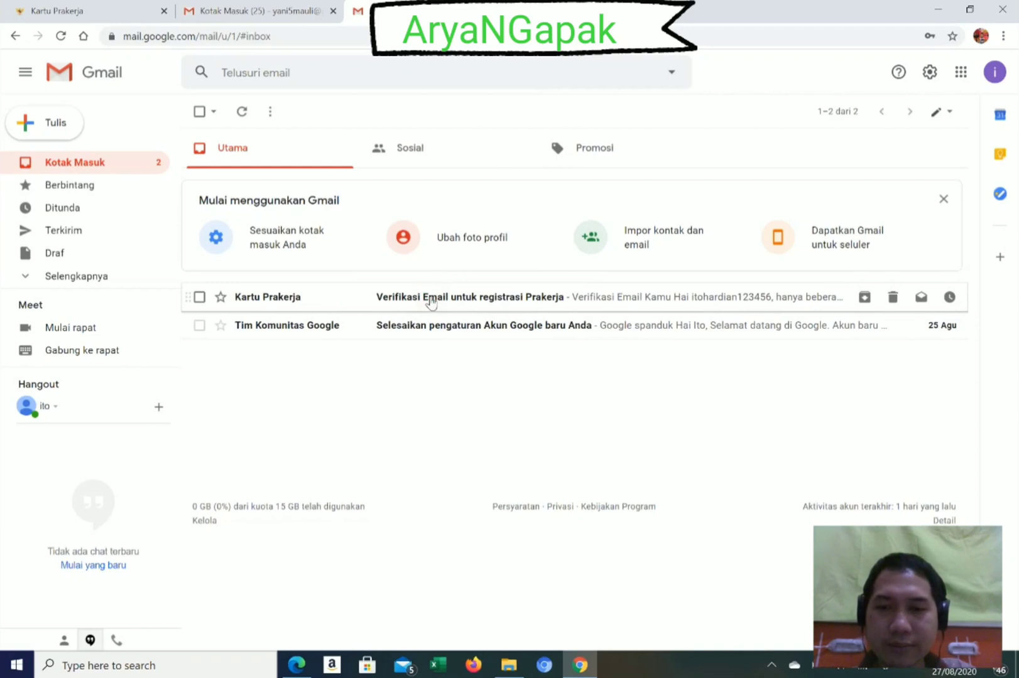
- Open the 'Verifikasi Email untuk registrasi Prakerja' email, confirm with Verifikasi Email Sekarang, then go to Prakerja login
click(431, 299)
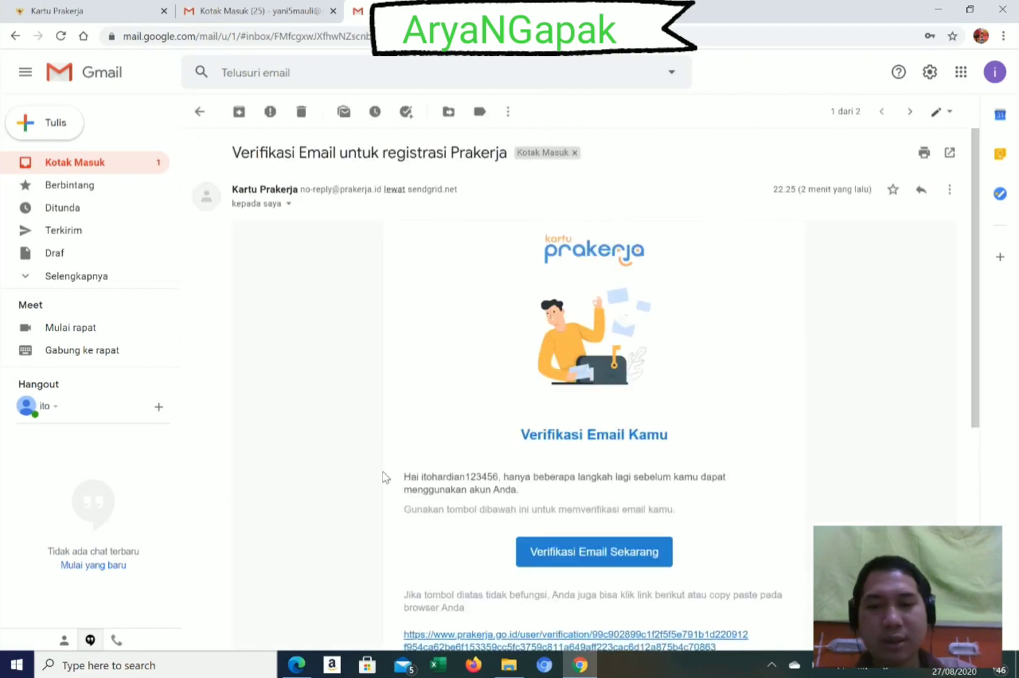
scroll(383, 477, down, 3)
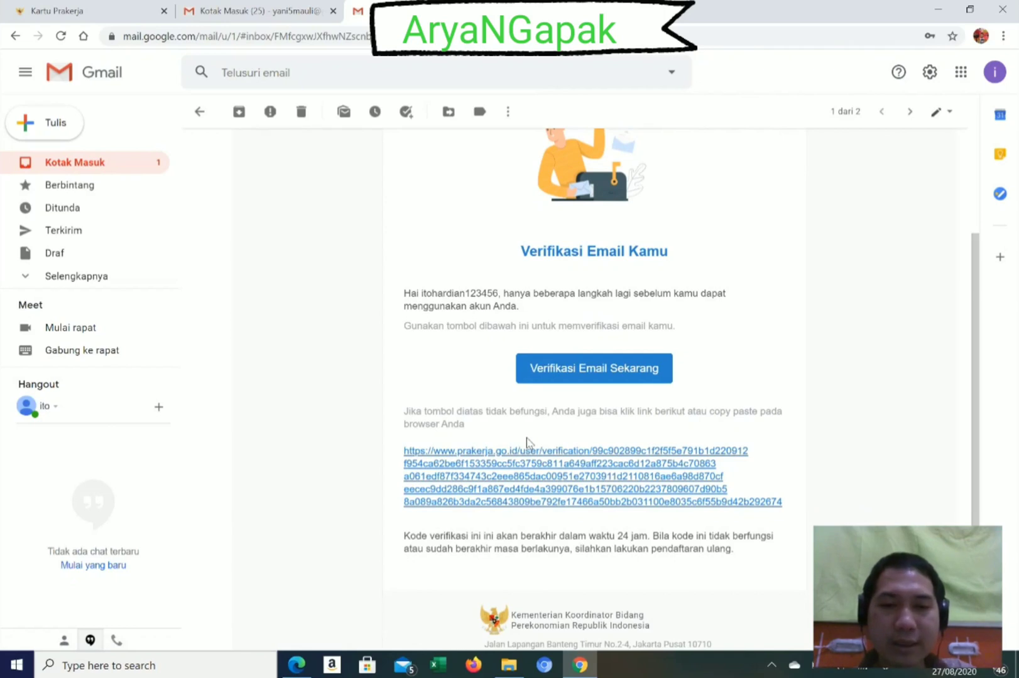
click(627, 377)
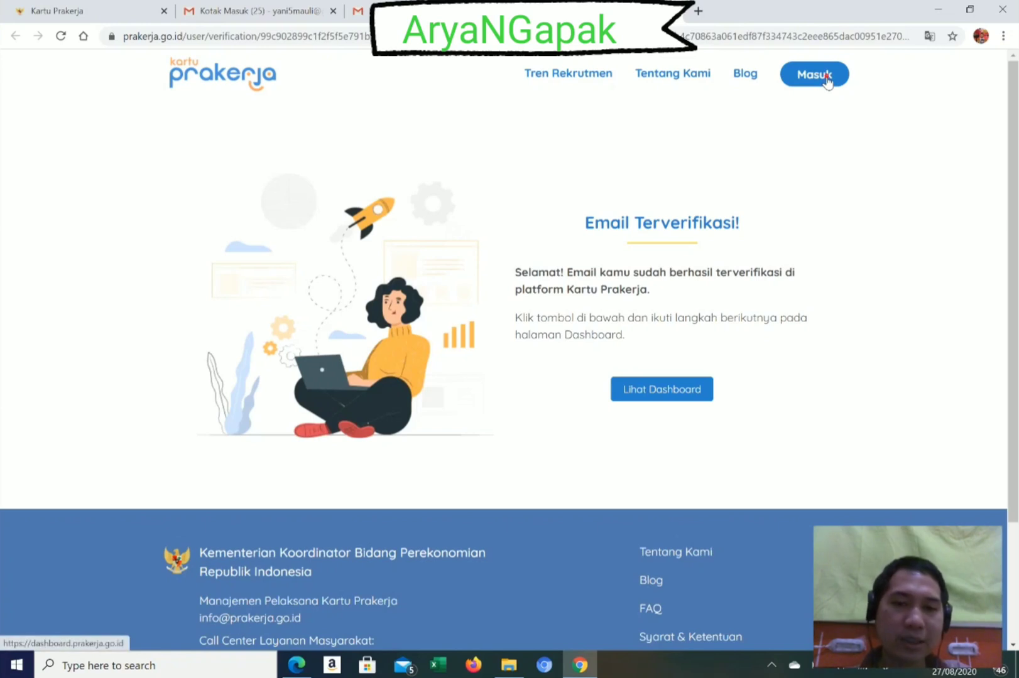
click(827, 78)
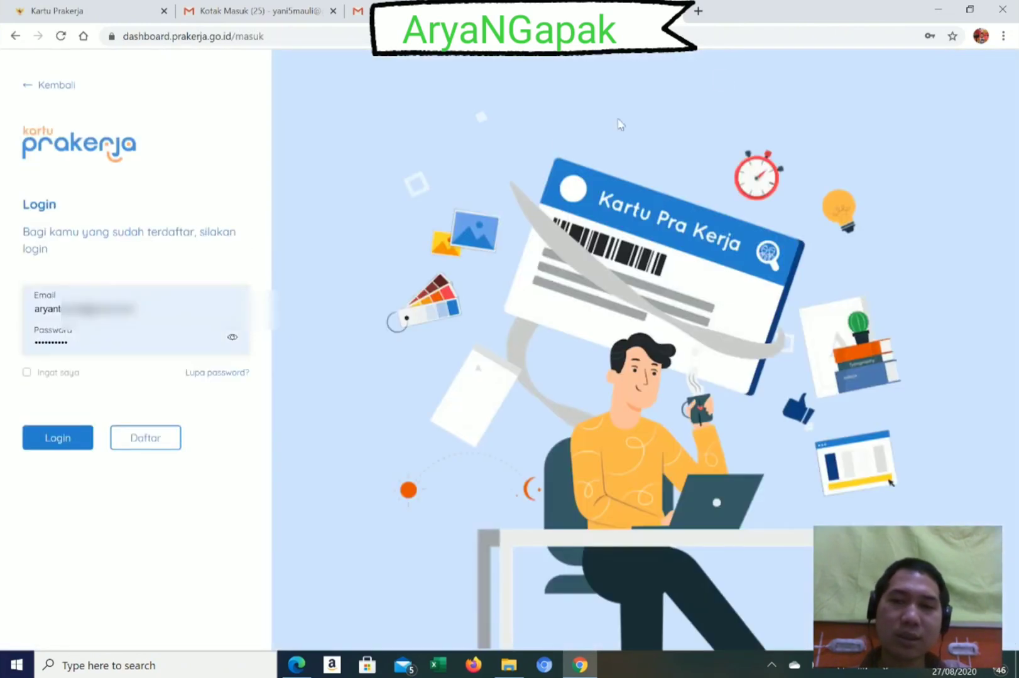
- Log in to Kartu Prakerja with the registered email and password, with Ingat saya ticked
click(150, 312)
drag(149, 313, 17, 319)
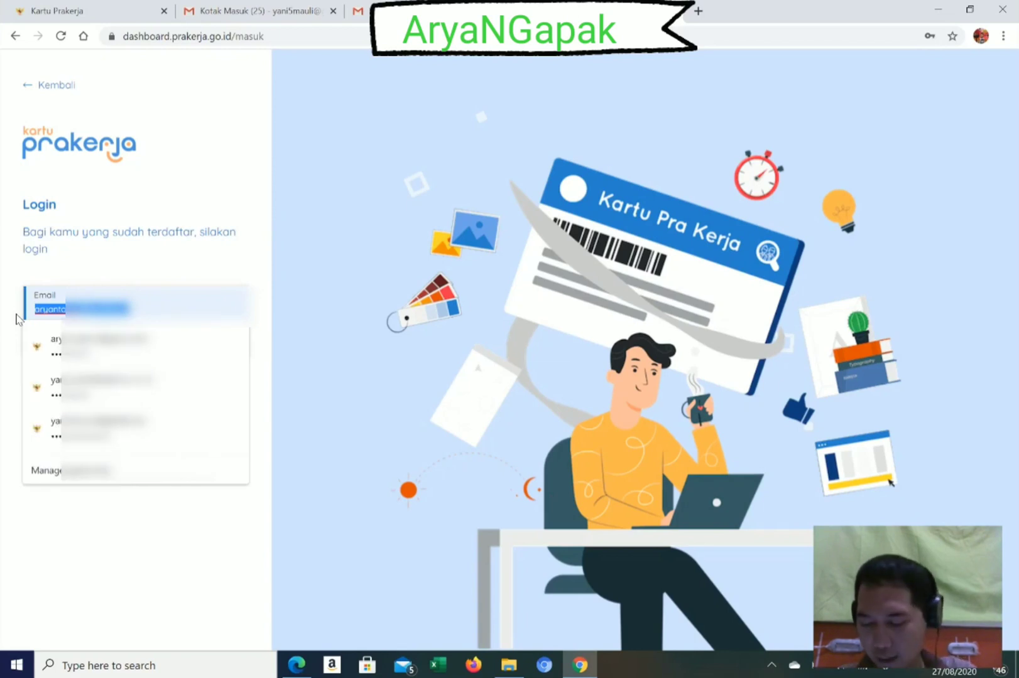
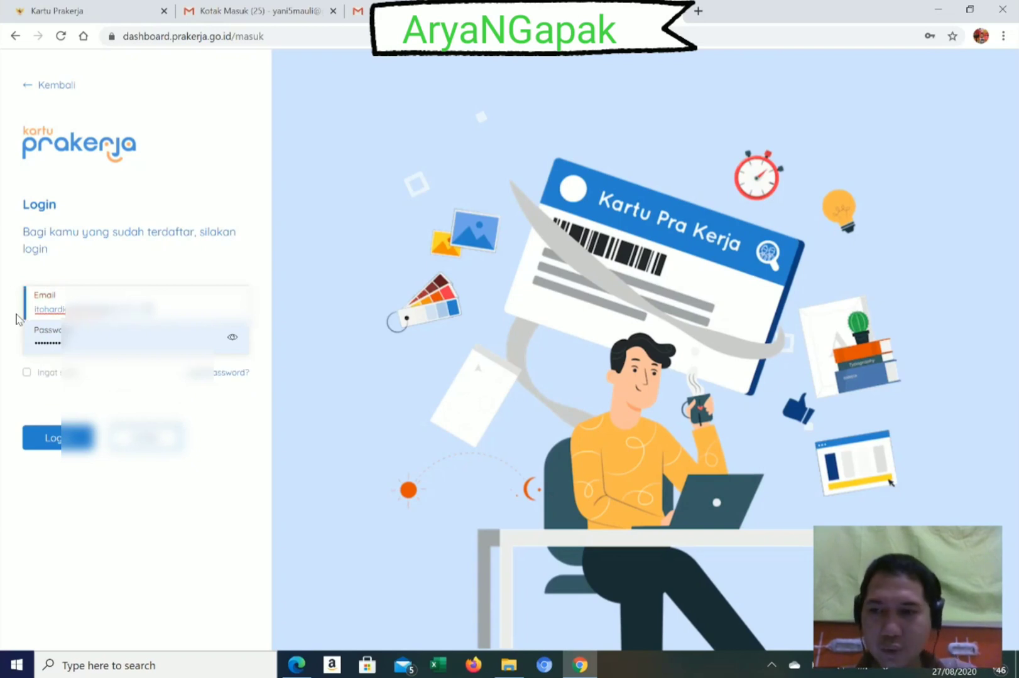
drag(80, 341, 16, 343)
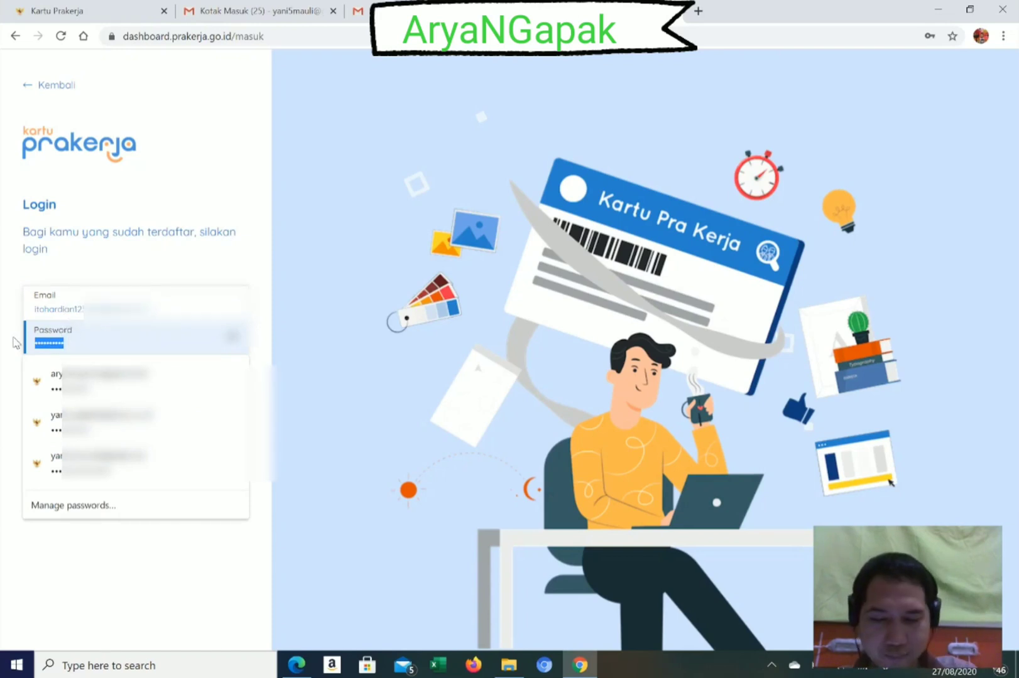
text(••••)
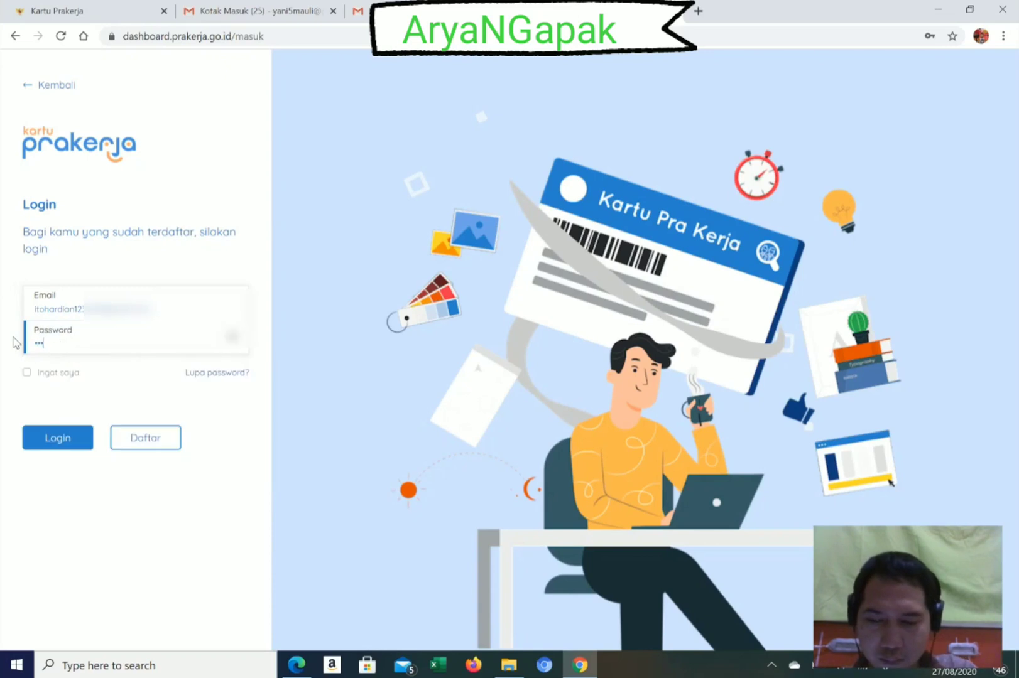
text(••••••)
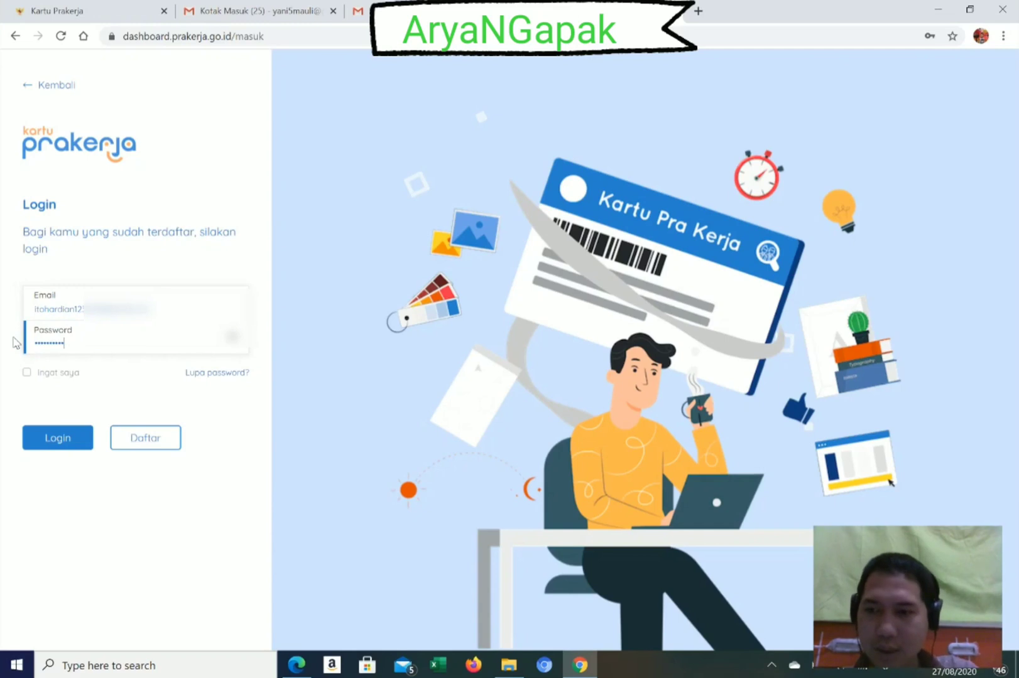
click(27, 372)
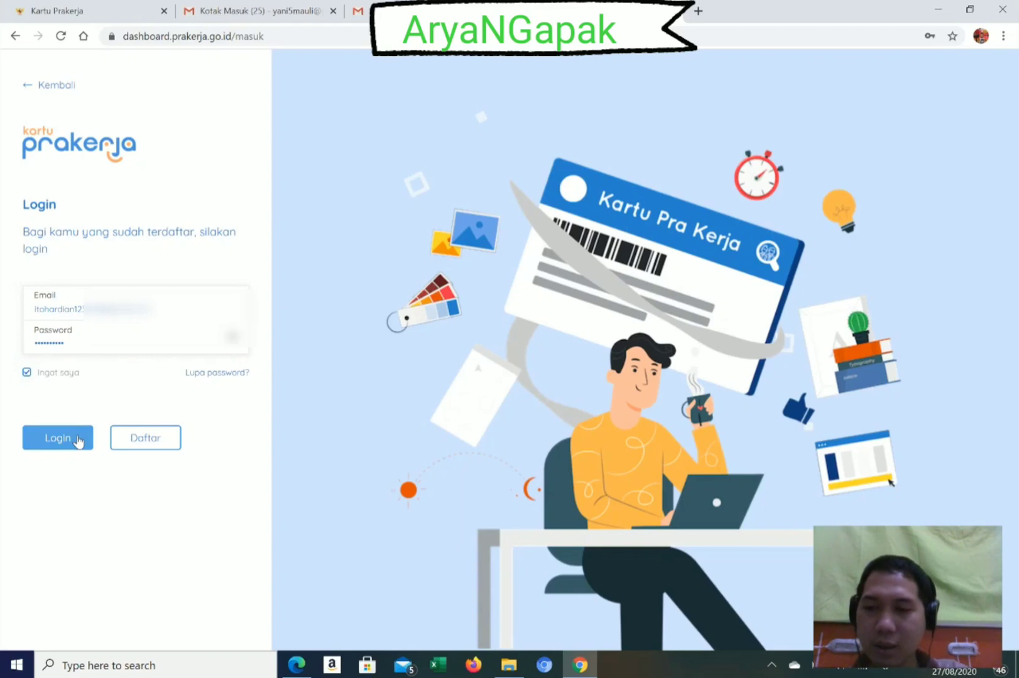
click(77, 442)
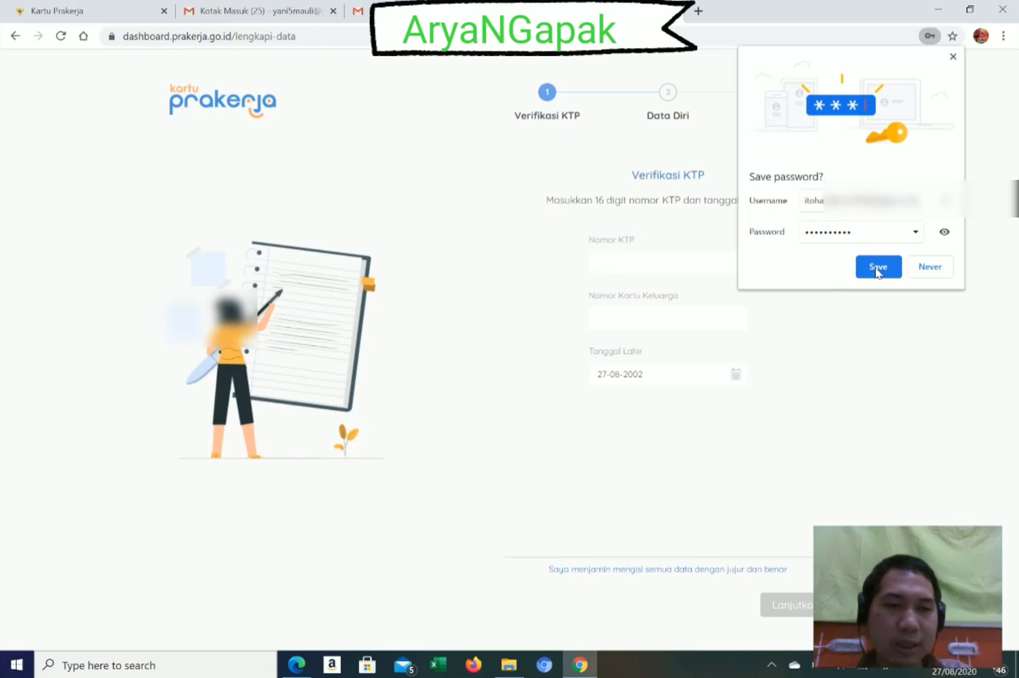
- Save the login password in Chrome, select the Nomor KTP field, then switch to File Explorer
click(878, 268)
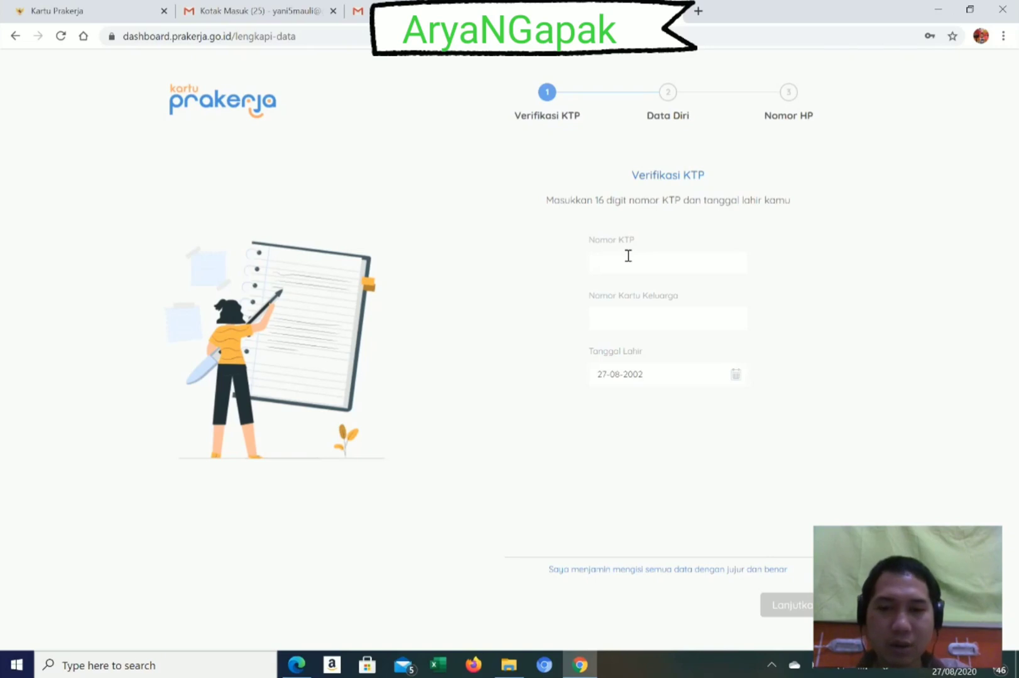
click(603, 264)
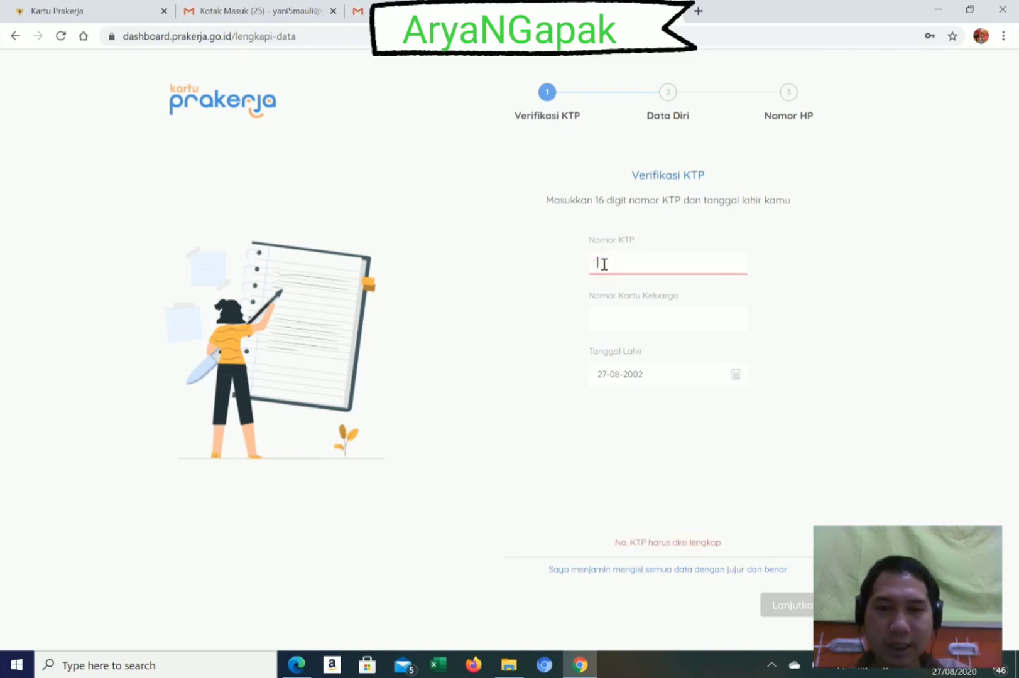
click(505, 673)
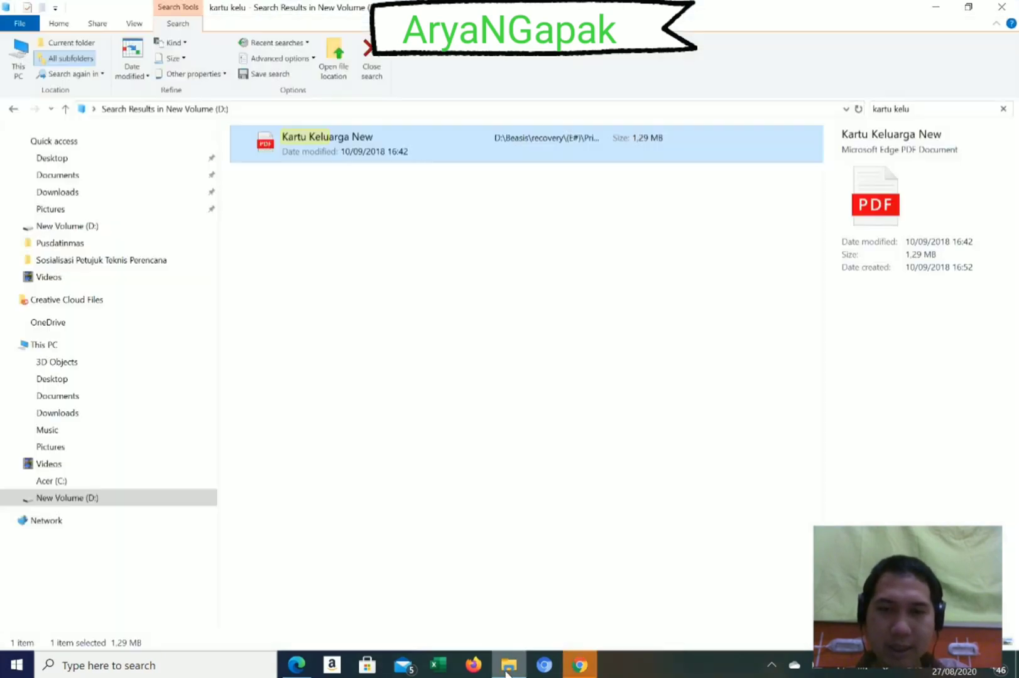
- Switch from File Explorer back to the Prakerja Verifikasi KTP form with Alt+Tab
key(alt+Tab)
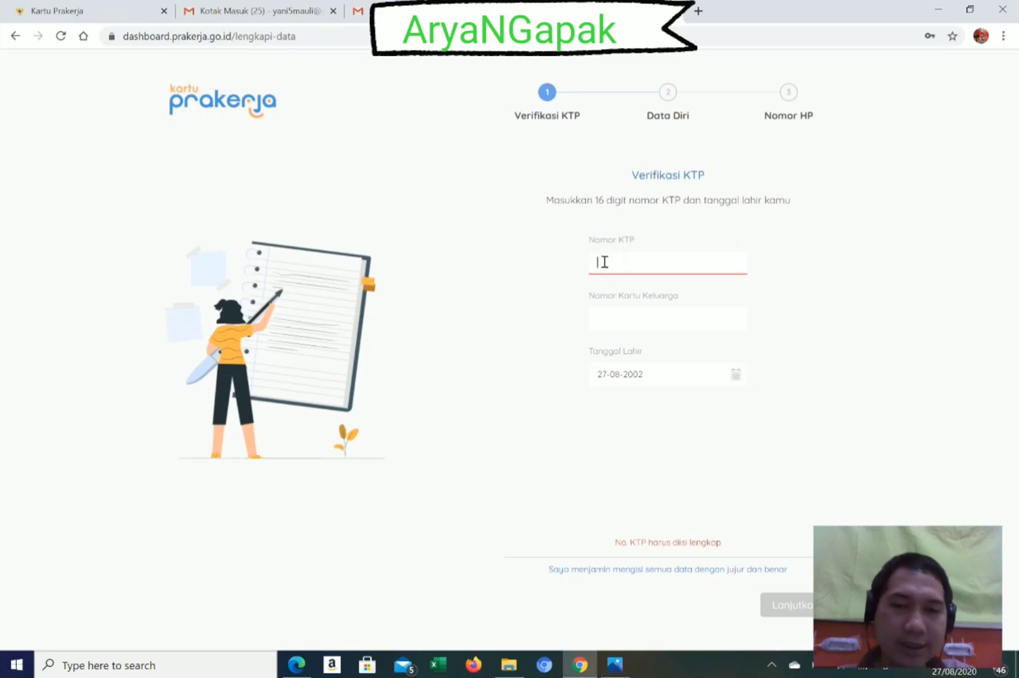
- Enter the KTP number into Nomor KTP, checking the digits against the KTP photo in Photos
click(610, 253)
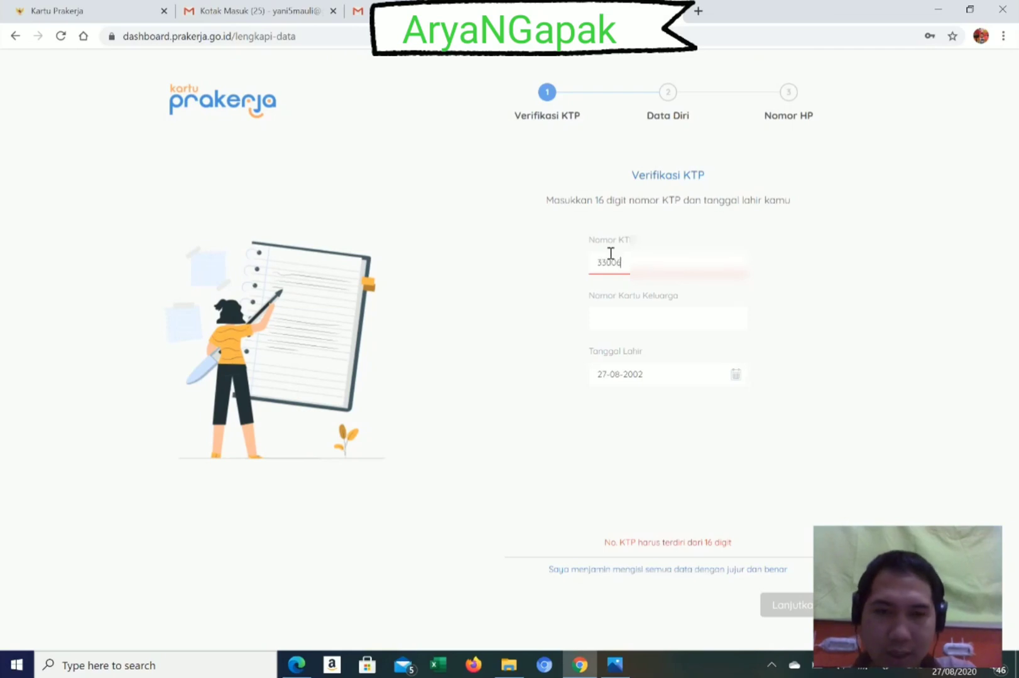
key(alt+Tab)
key(alt+F4)
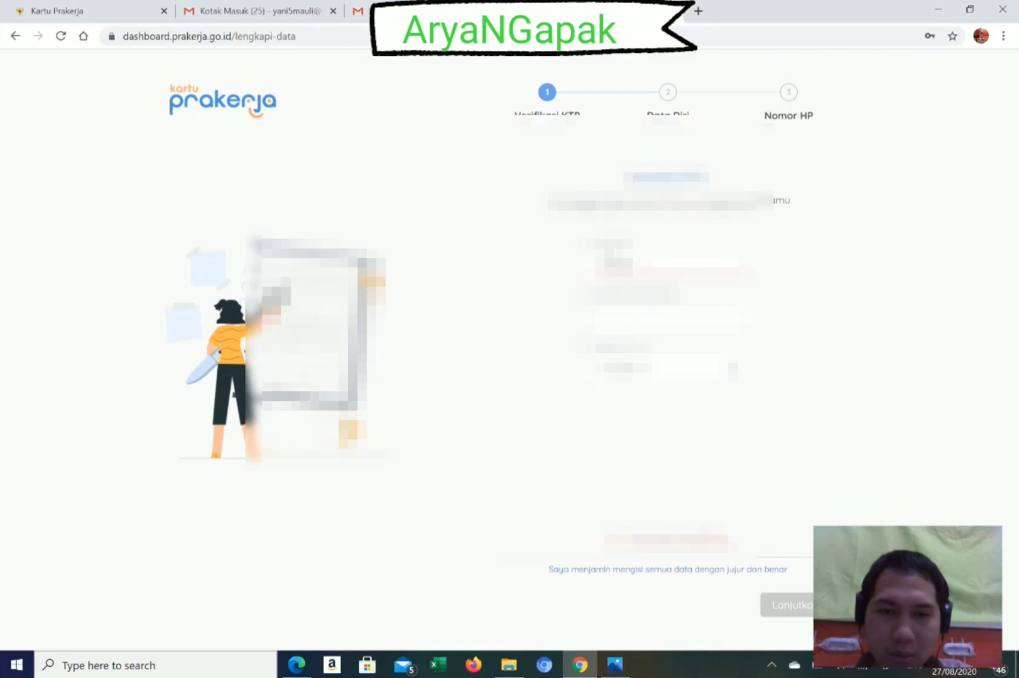
key(alt+Tab)
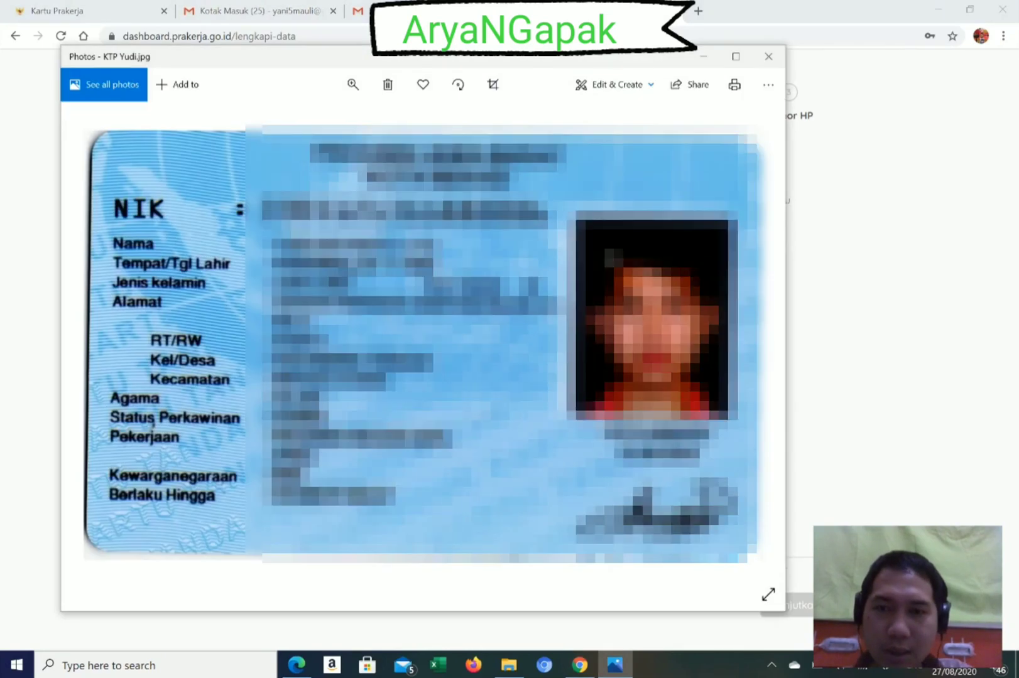
key(alt+Tab)
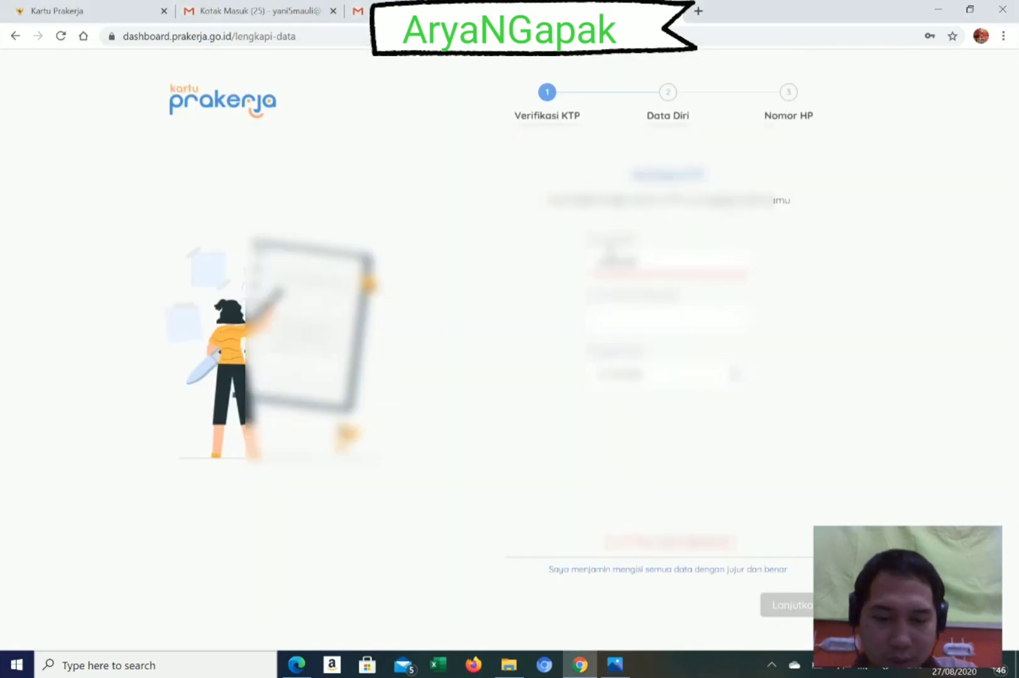
key(alt+Tab)
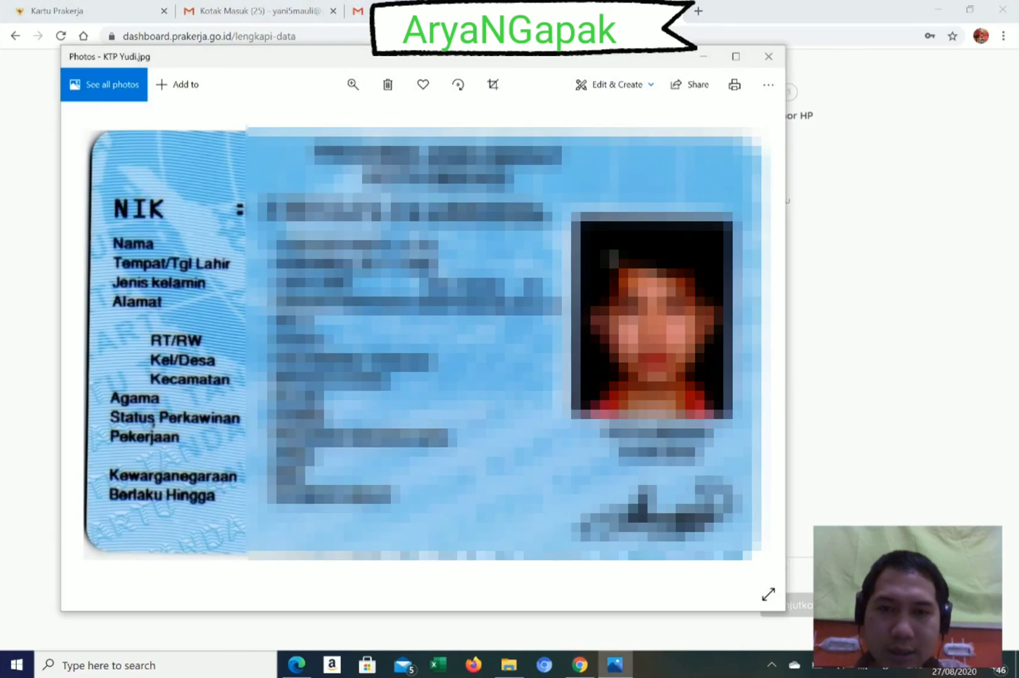
key(alt+Tab)
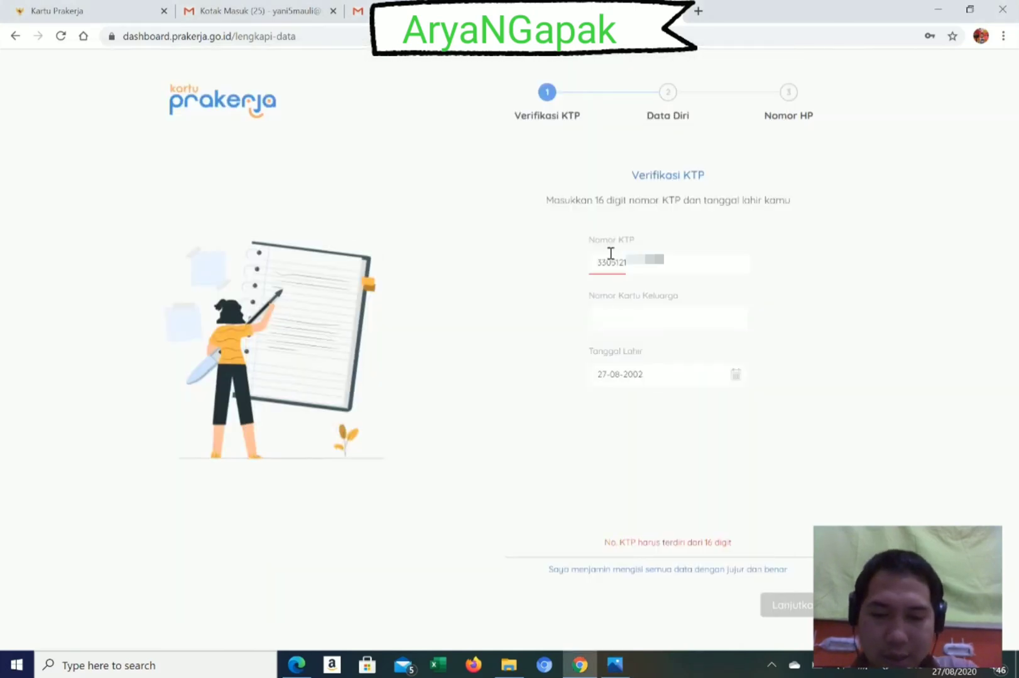
key(alt+Tab)
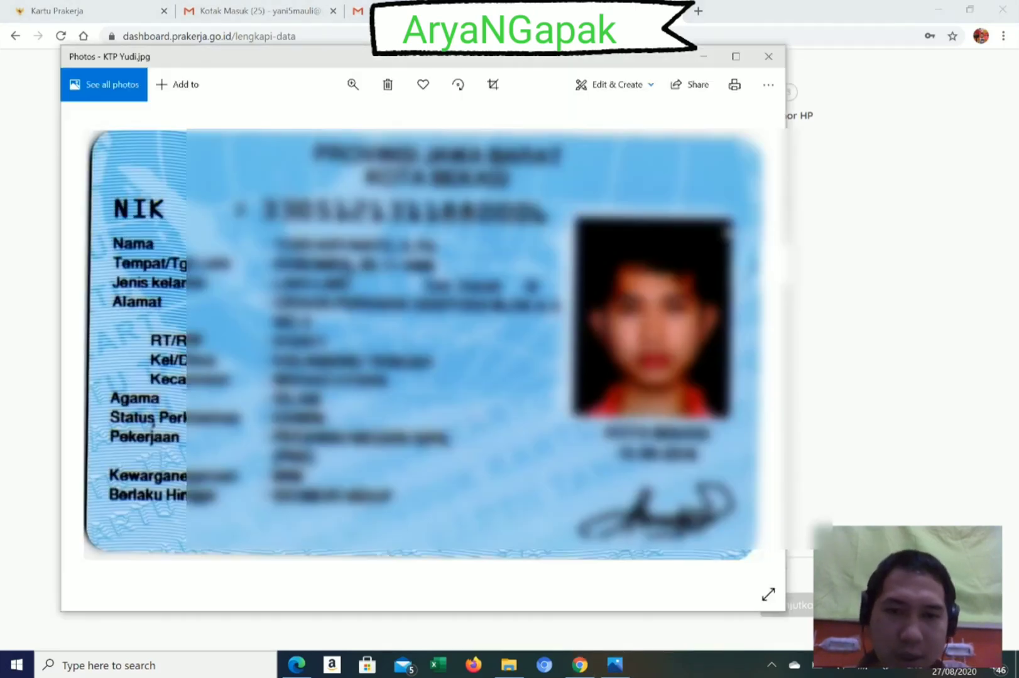
key(alt+Tab)
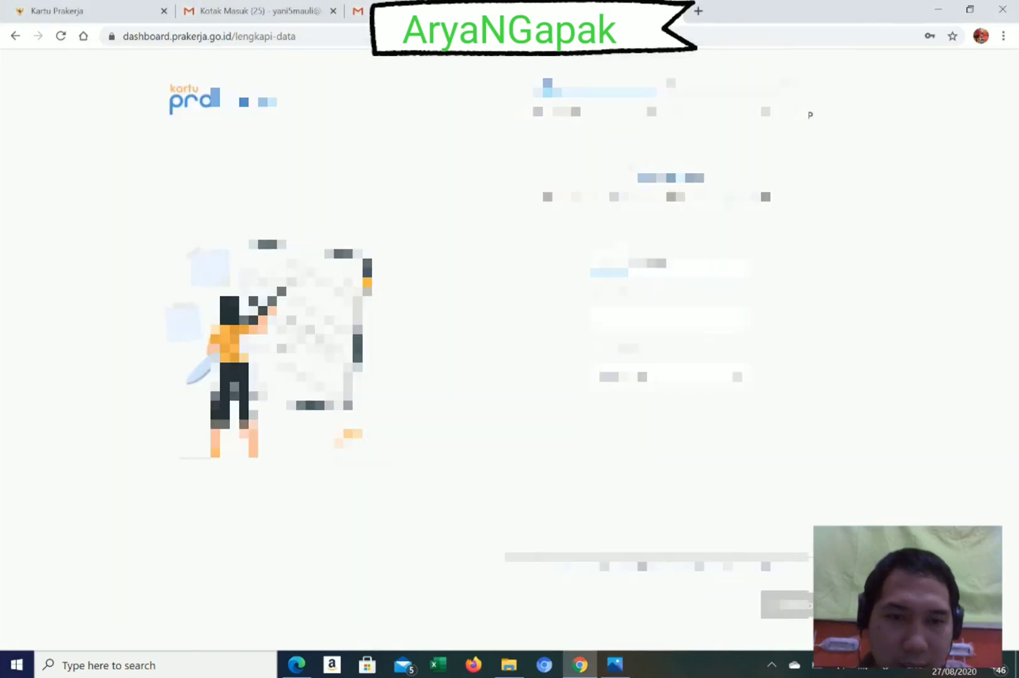
click(627, 319)
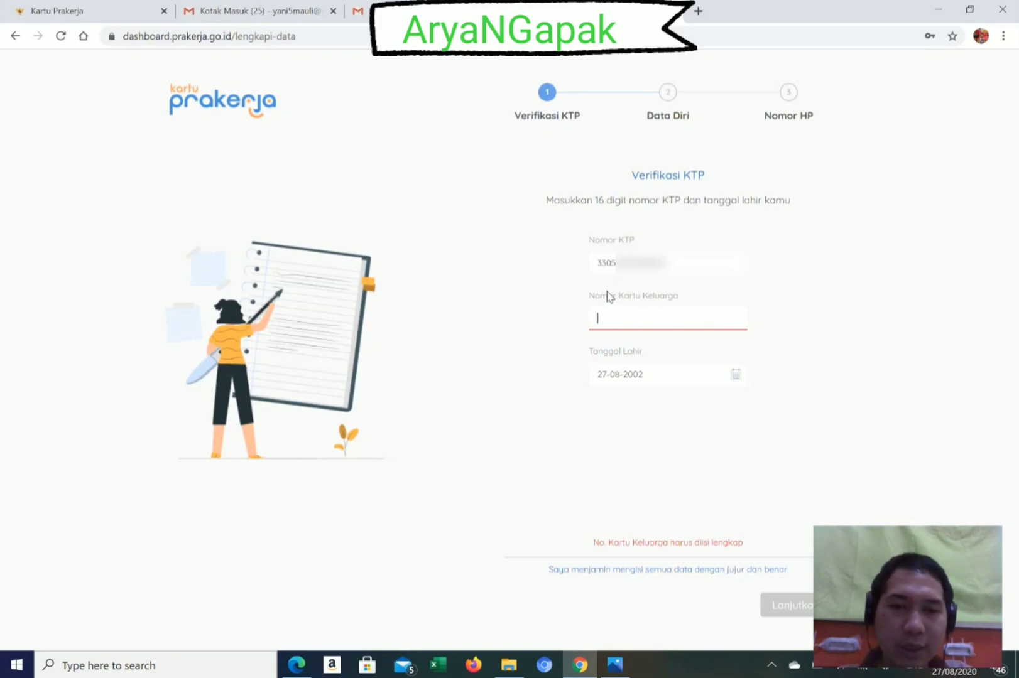
- Paste the family card number into Nomor Kartu Keluarga and open the Tanggal Lahir calendar
key(ctrl+v)
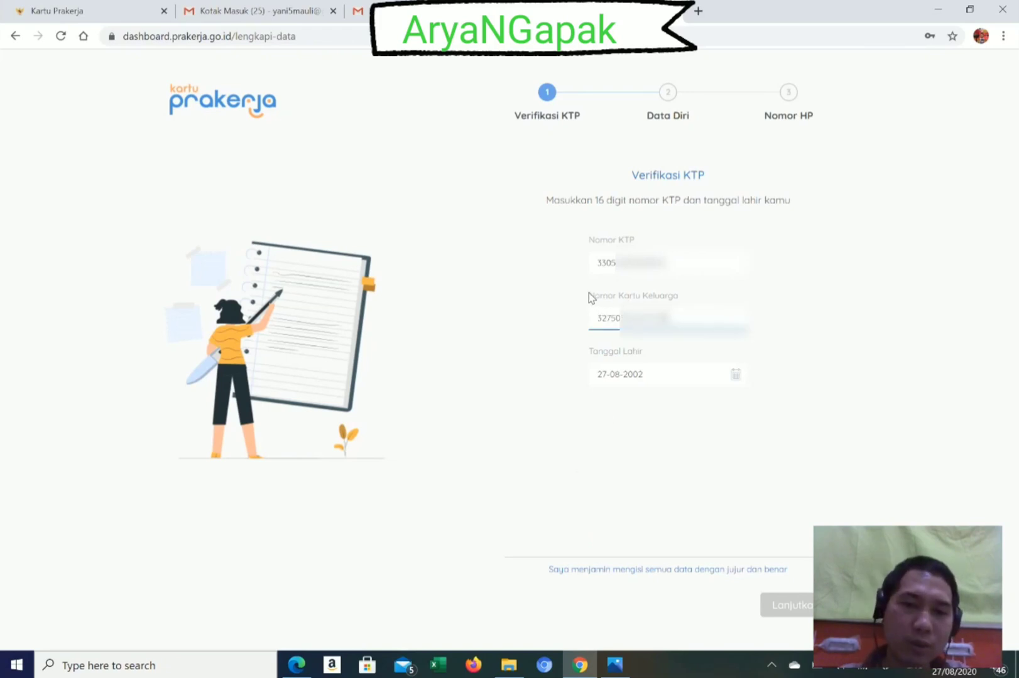
click(735, 378)
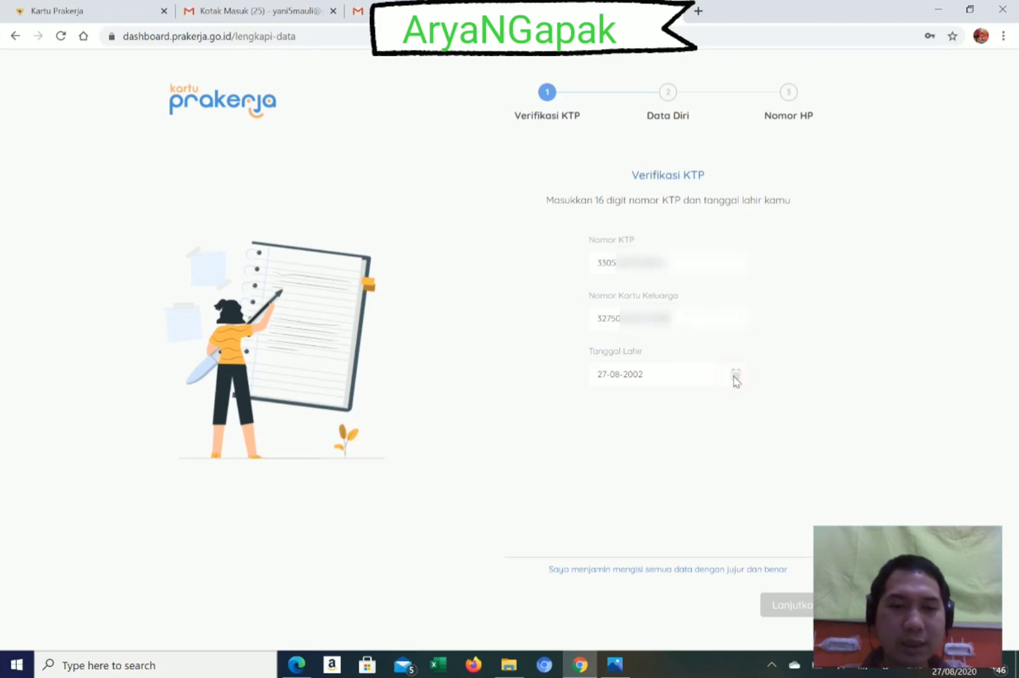
click(646, 377)
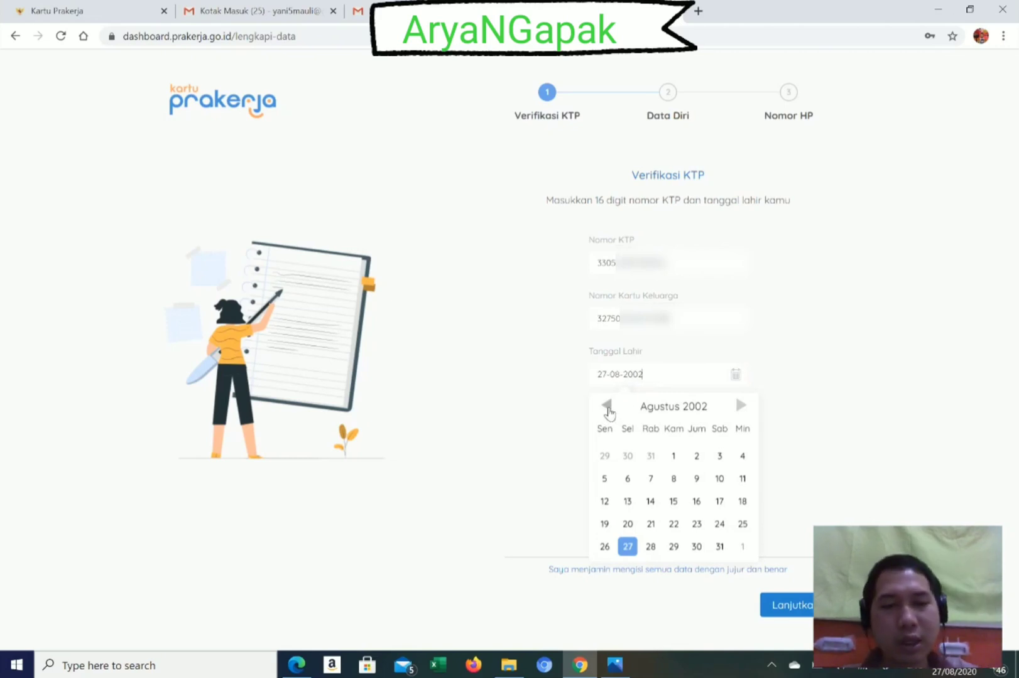
- Step the birth-date calendar back month by month to September 1988
click(607, 406)
click(606, 406)
click(606, 406)
click(607, 406)
double_click(607, 407)
triple_click(607, 407)
double_click(607, 407)
triple_click(606, 407)
click(607, 406)
click(606, 406)
triple_click(606, 406)
triple_click(606, 406)
double_click(607, 406)
double_click(607, 406)
triple_click(607, 406)
double_click(607, 405)
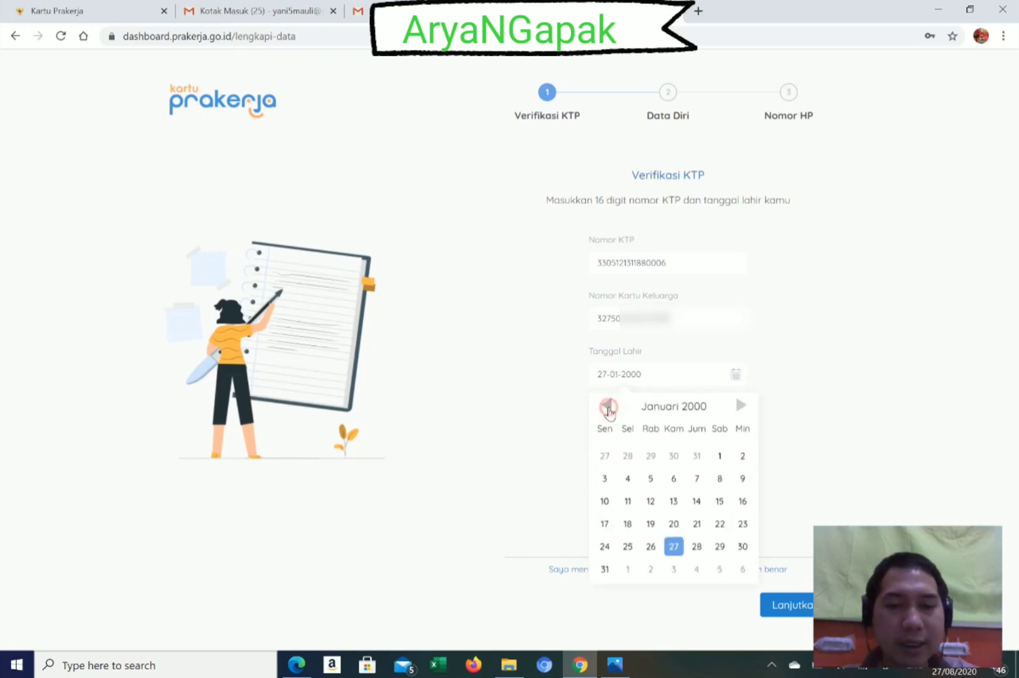
triple_click(607, 406)
double_click(607, 406)
double_click(607, 406)
triple_click(607, 406)
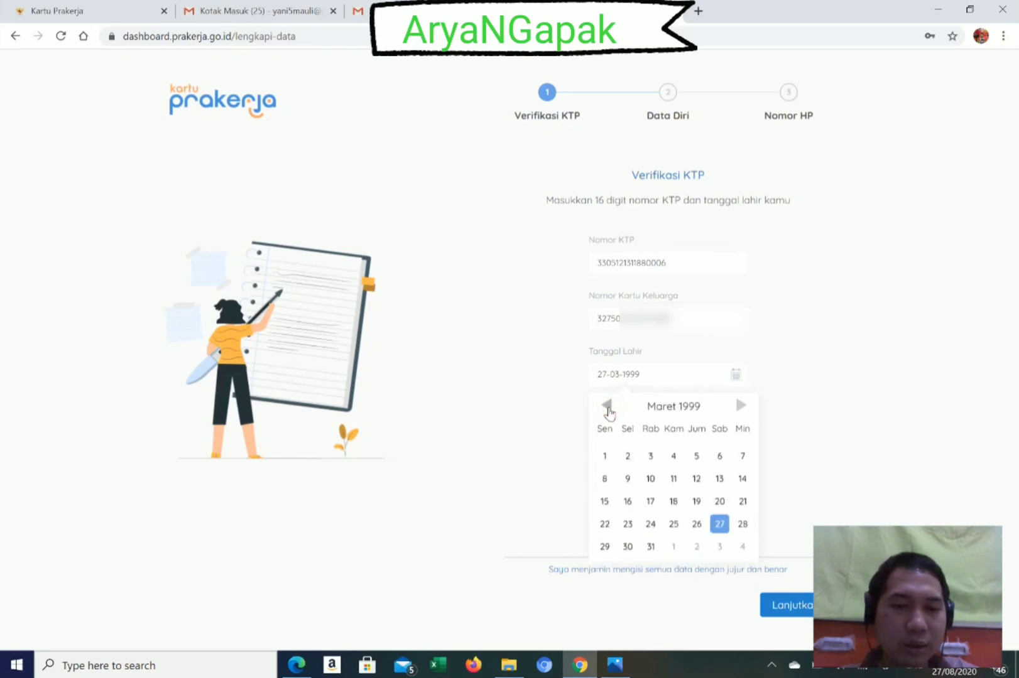
double_click(606, 406)
double_click(607, 405)
triple_click(607, 406)
double_click(607, 406)
triple_click(607, 406)
double_click(606, 406)
triple_click(607, 406)
double_click(606, 405)
double_click(607, 405)
double_click(607, 406)
click(606, 406)
triple_click(607, 407)
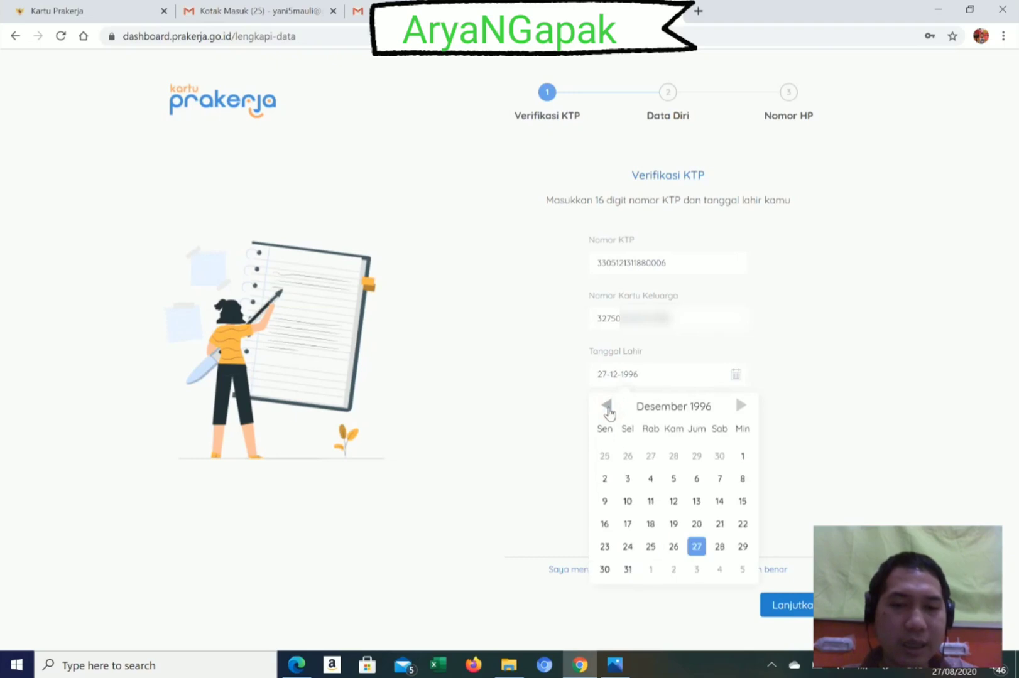
triple_click(607, 406)
click(607, 407)
click(607, 407)
triple_click(607, 407)
double_click(607, 406)
triple_click(607, 406)
double_click(607, 407)
triple_click(607, 406)
double_click(606, 407)
triple_click(607, 407)
triple_click(607, 407)
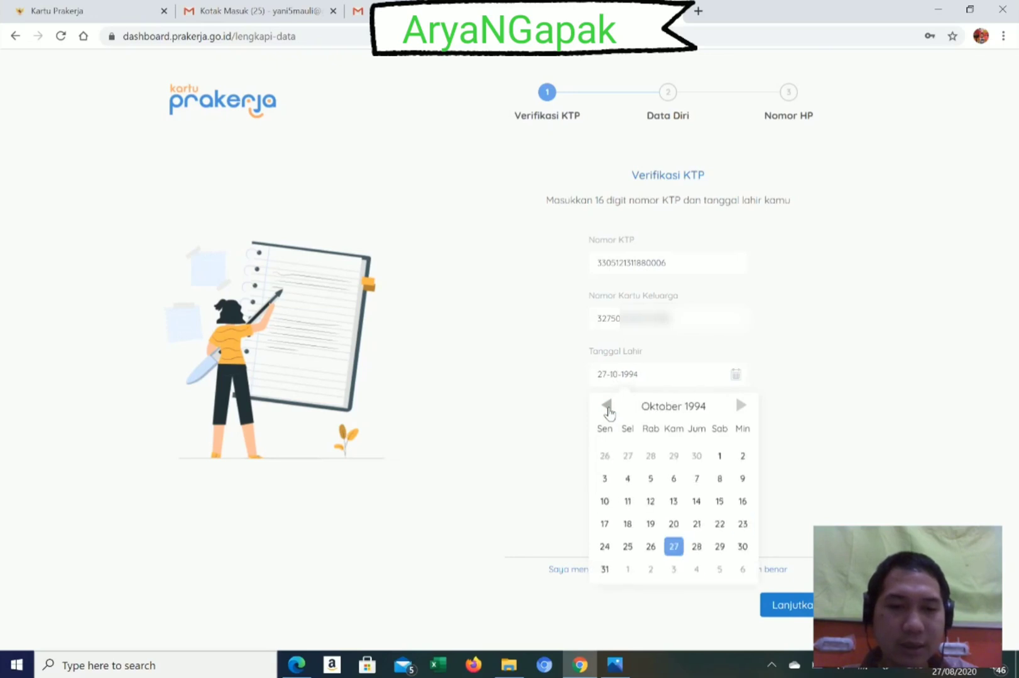
double_click(607, 406)
triple_click(607, 407)
double_click(607, 407)
triple_click(606, 407)
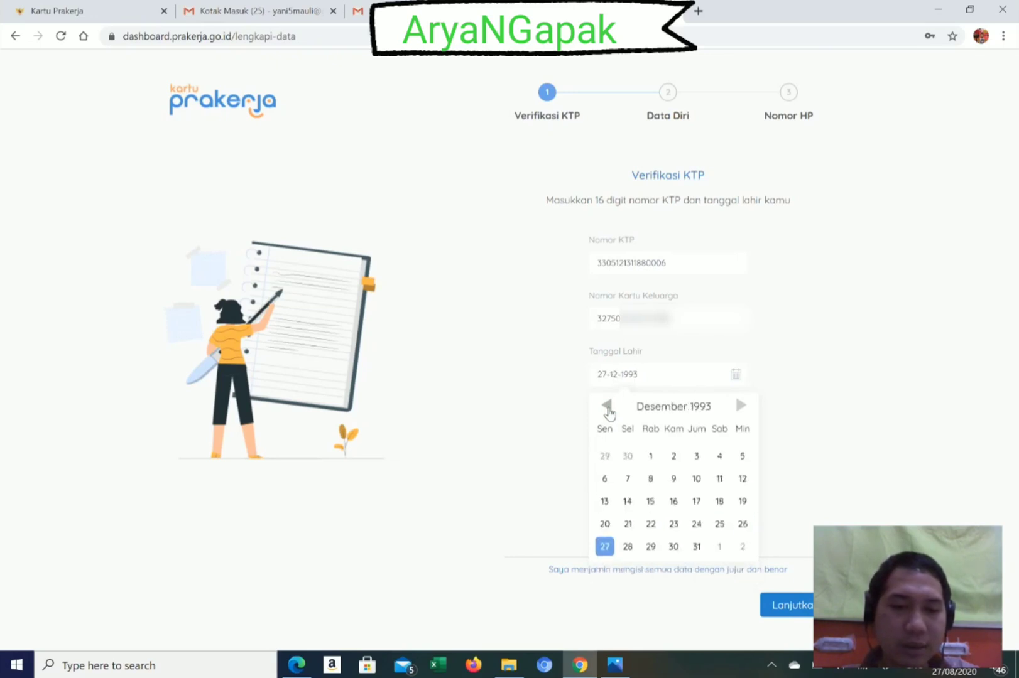
double_click(607, 406)
double_click(607, 406)
double_click(607, 406)
double_click(607, 406)
double_click(607, 407)
triple_click(607, 407)
double_click(607, 406)
double_click(607, 406)
double_click(607, 406)
double_click(606, 406)
double_click(607, 406)
triple_click(607, 406)
double_click(607, 407)
double_click(607, 406)
double_click(607, 407)
triple_click(607, 406)
double_click(607, 406)
double_click(607, 406)
triple_click(607, 406)
double_click(607, 407)
double_click(606, 406)
triple_click(607, 407)
double_click(607, 406)
triple_click(606, 407)
double_click(607, 407)
double_click(607, 406)
double_click(607, 406)
triple_click(607, 406)
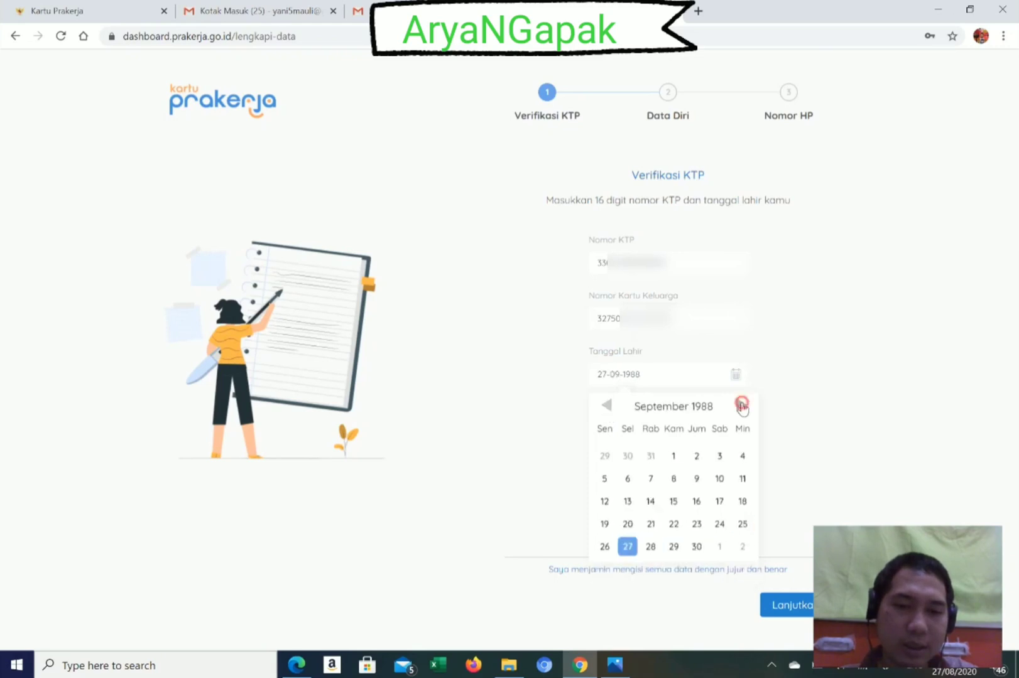
- Move the calendar forward to November 1988 and pick the 13th as the birth date
click(742, 407)
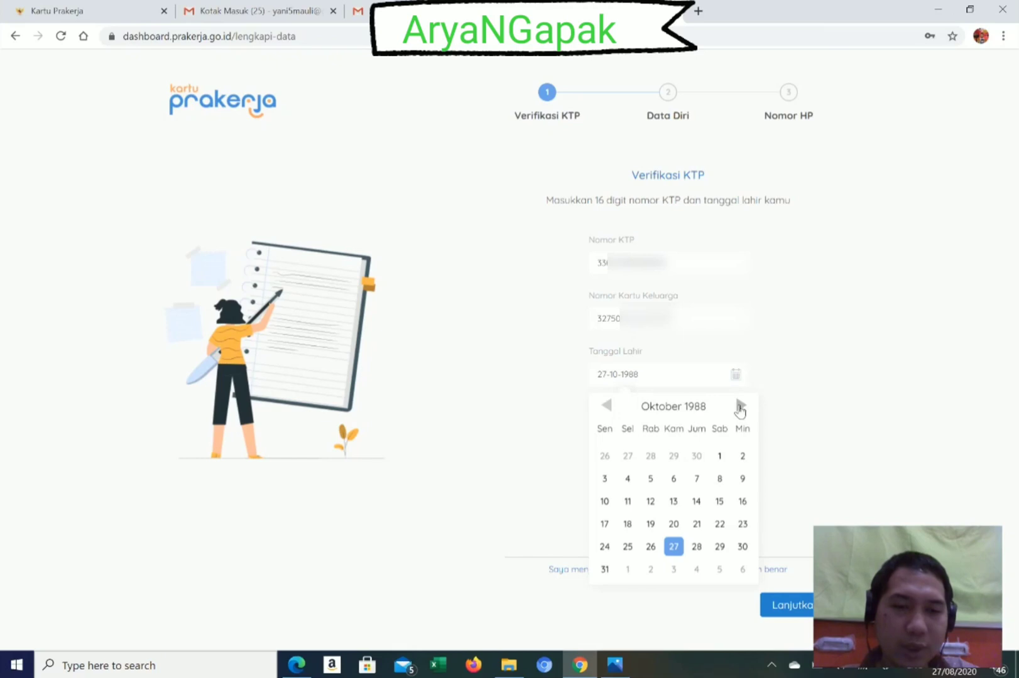
click(739, 407)
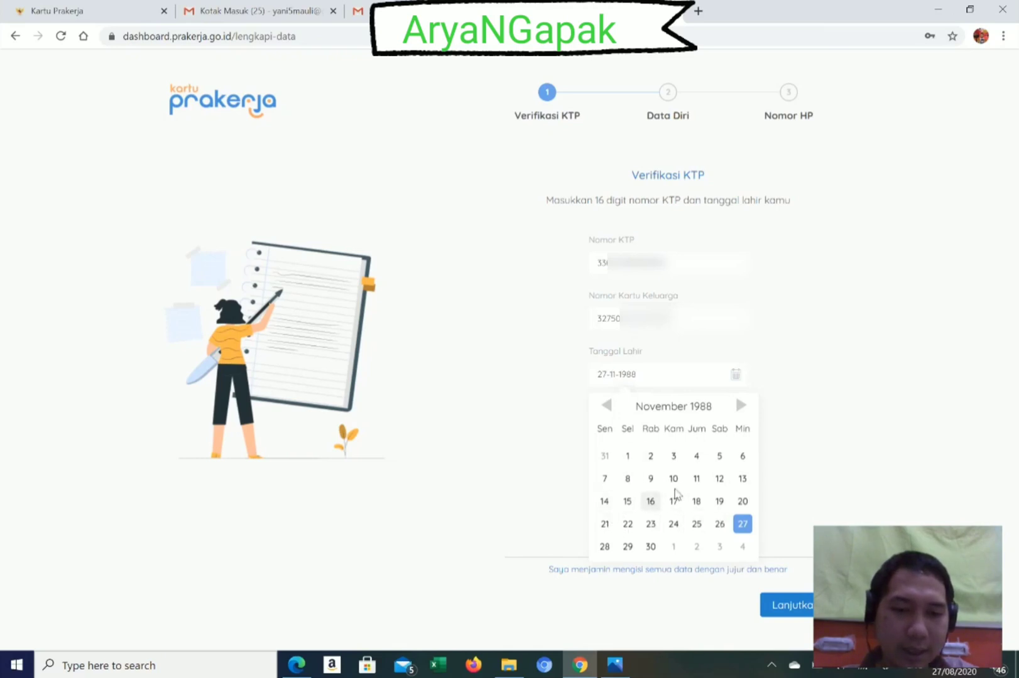
click(742, 479)
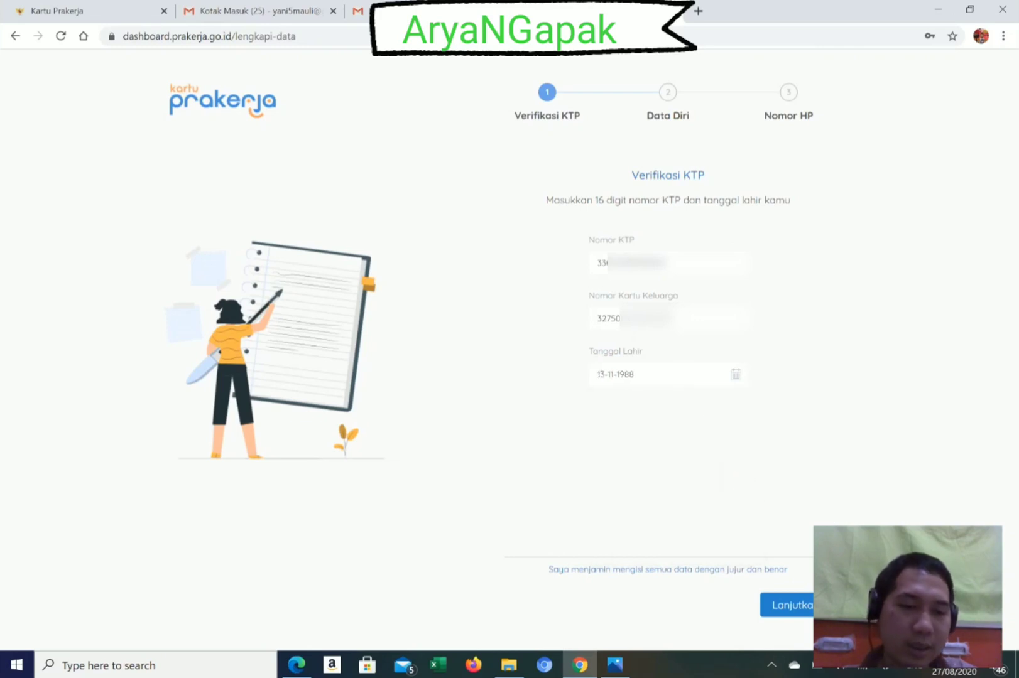
click(970, 10)
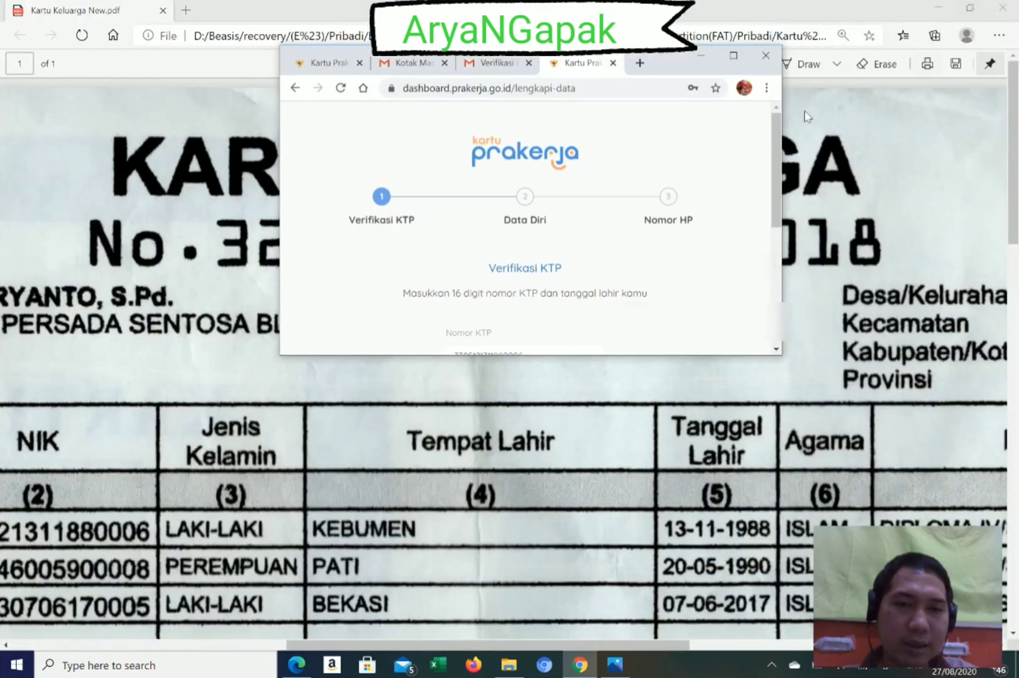
click(734, 57)
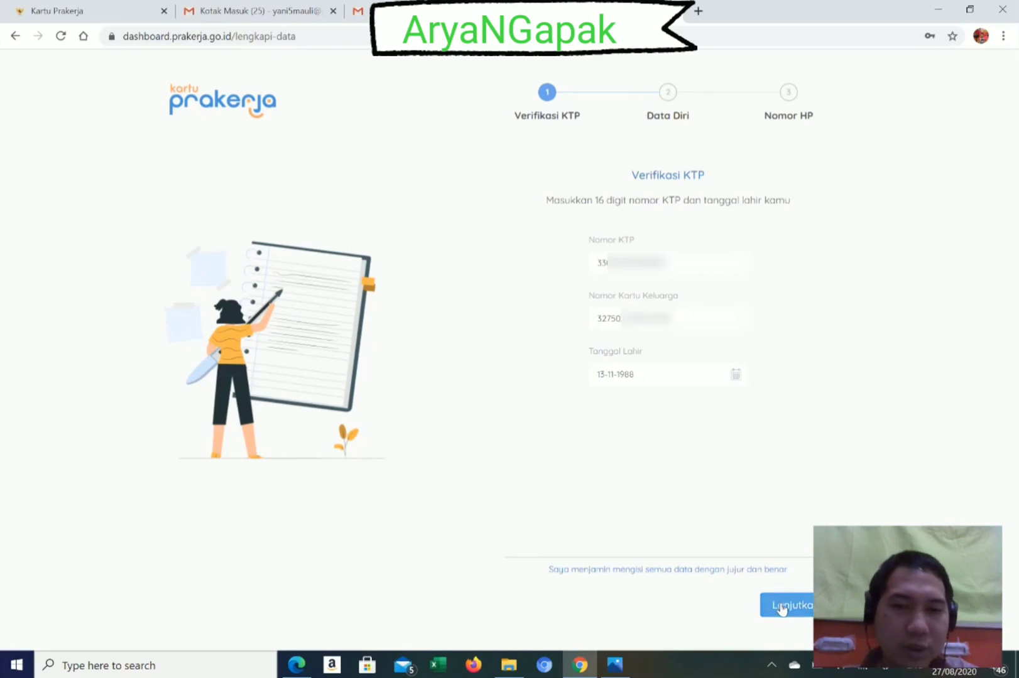
- Submit the KTP verification and scroll down the Data Diri form
click(793, 606)
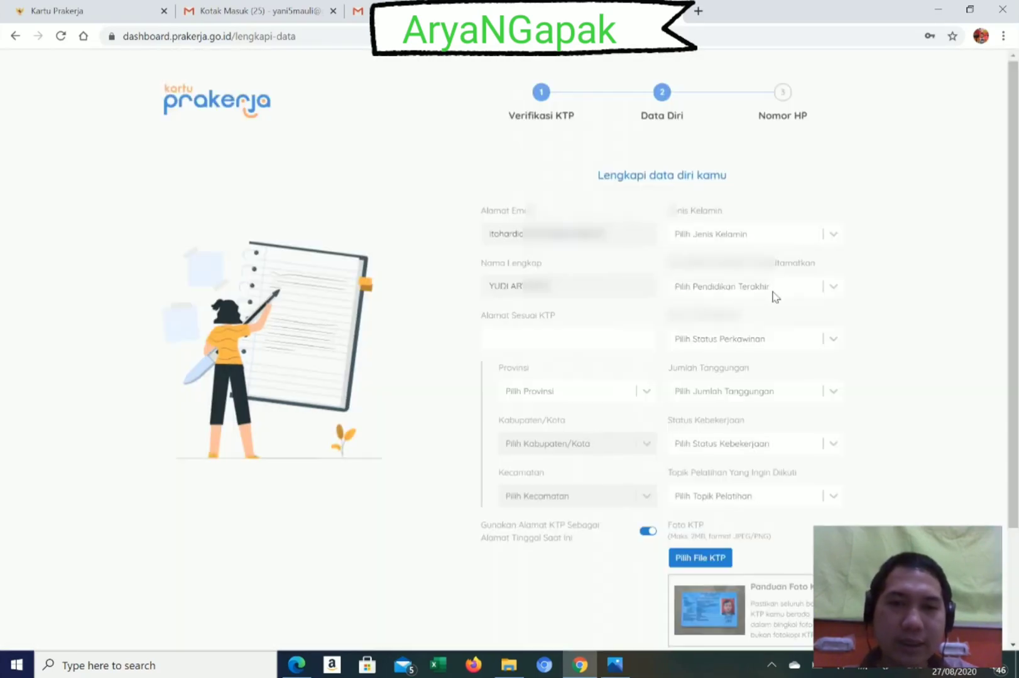
scroll(775, 294, down, 1)
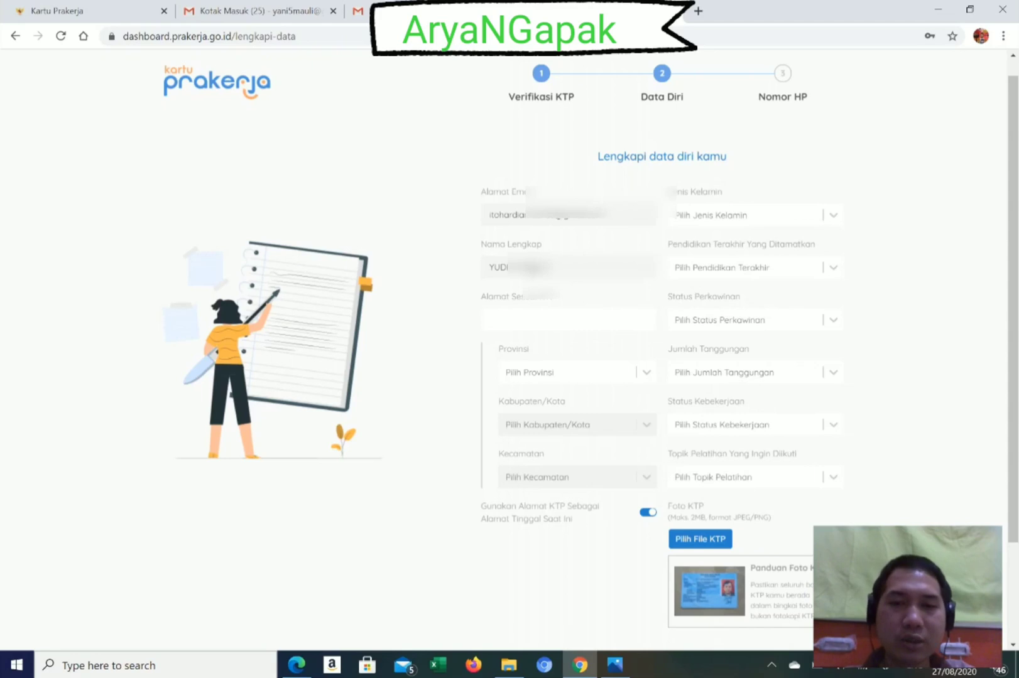
- Fill Alamat Sesuai KTP with the street address, block and RT exactly as on the KTP
click(535, 320)
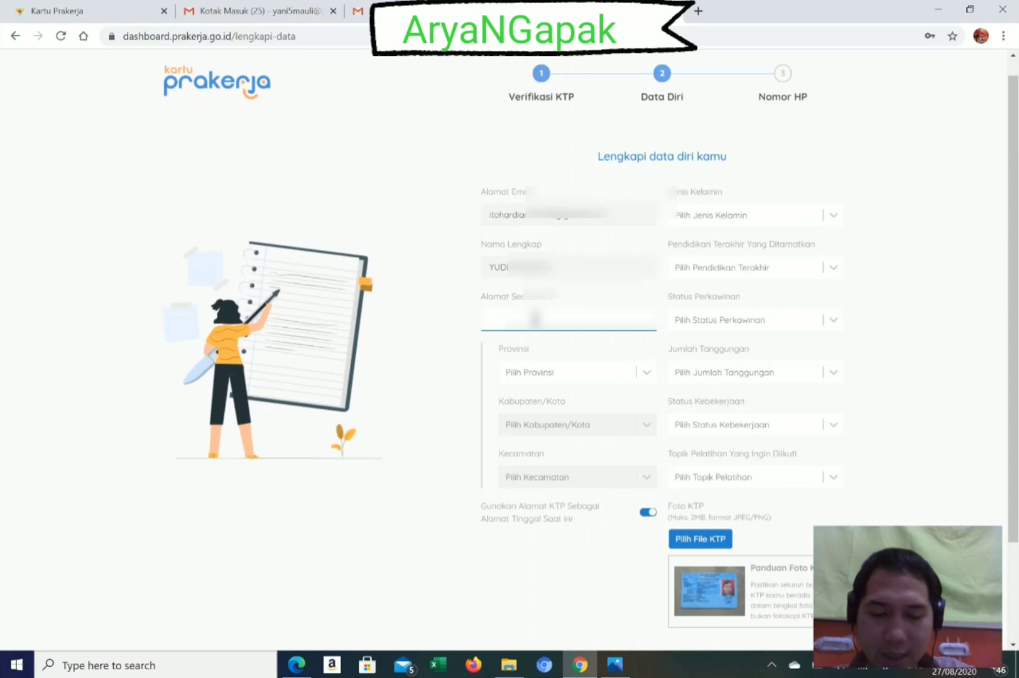
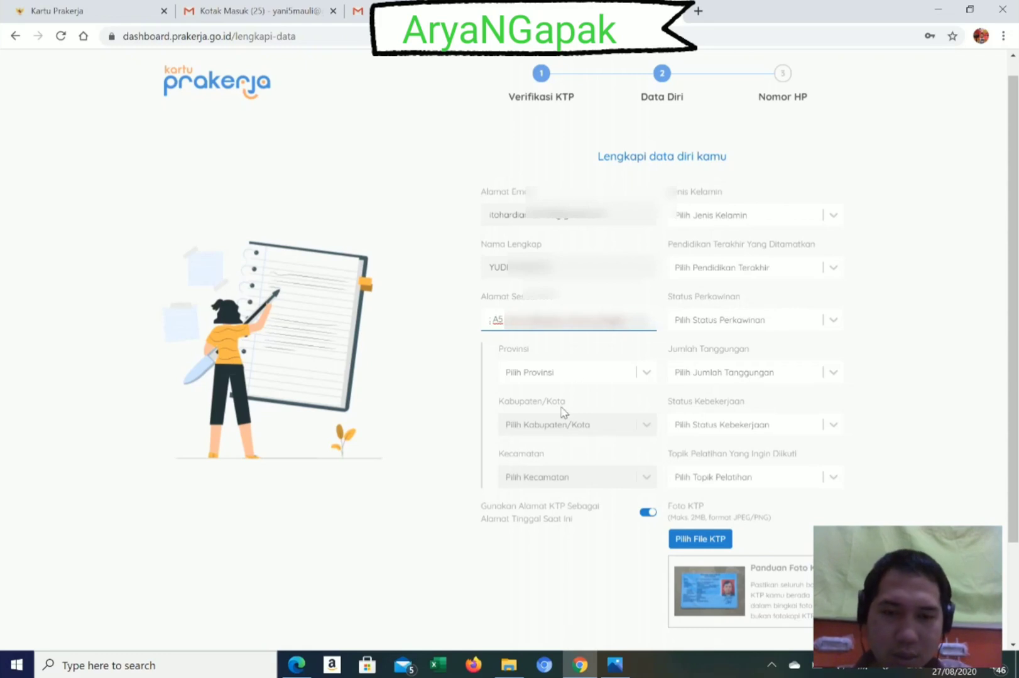
- Set the Provinsi to Jawa Barat
click(646, 372)
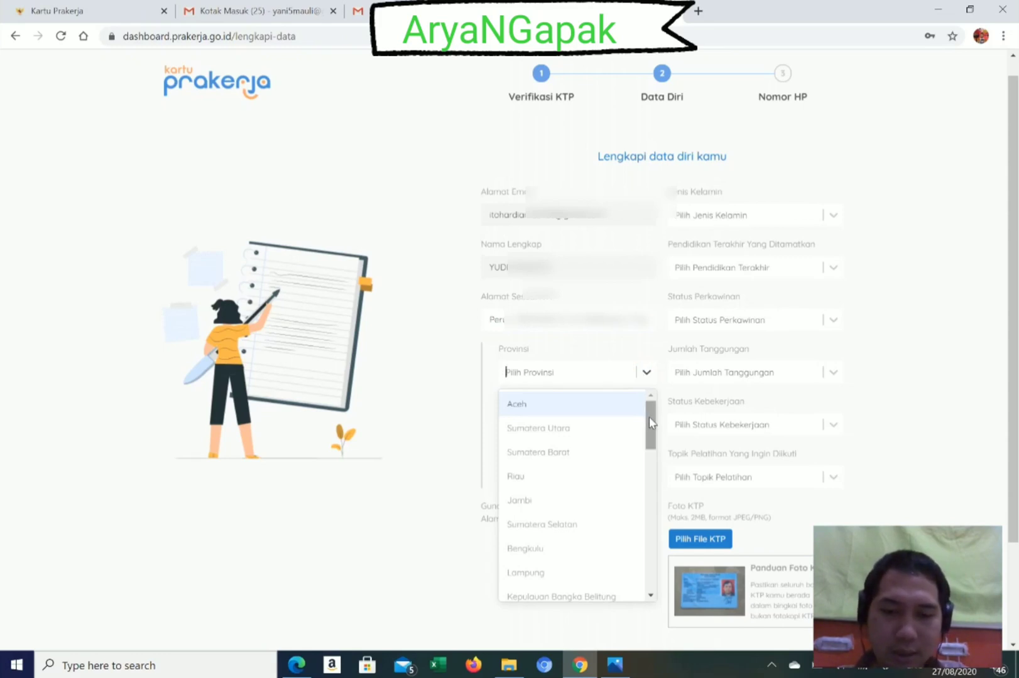
text(j)
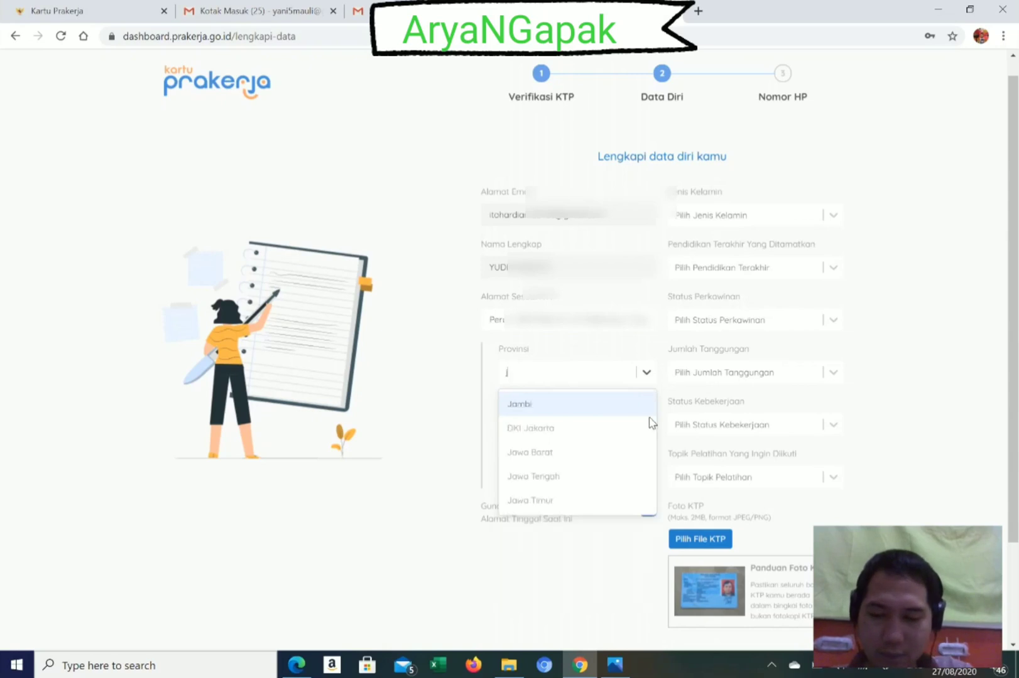
text(awa)
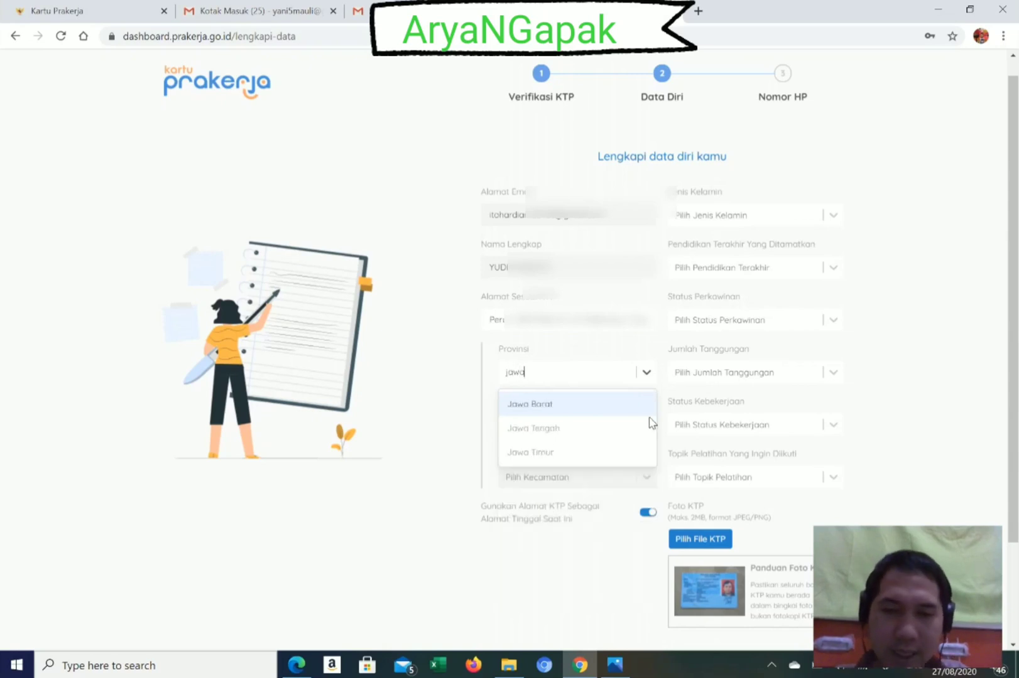
click(605, 406)
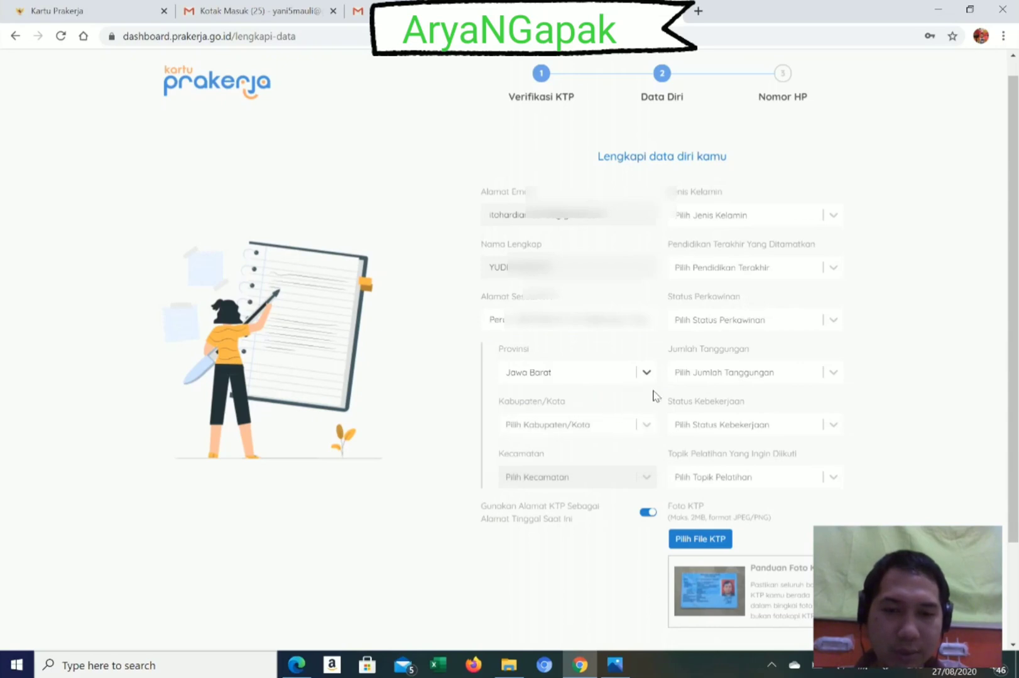
click(646, 372)
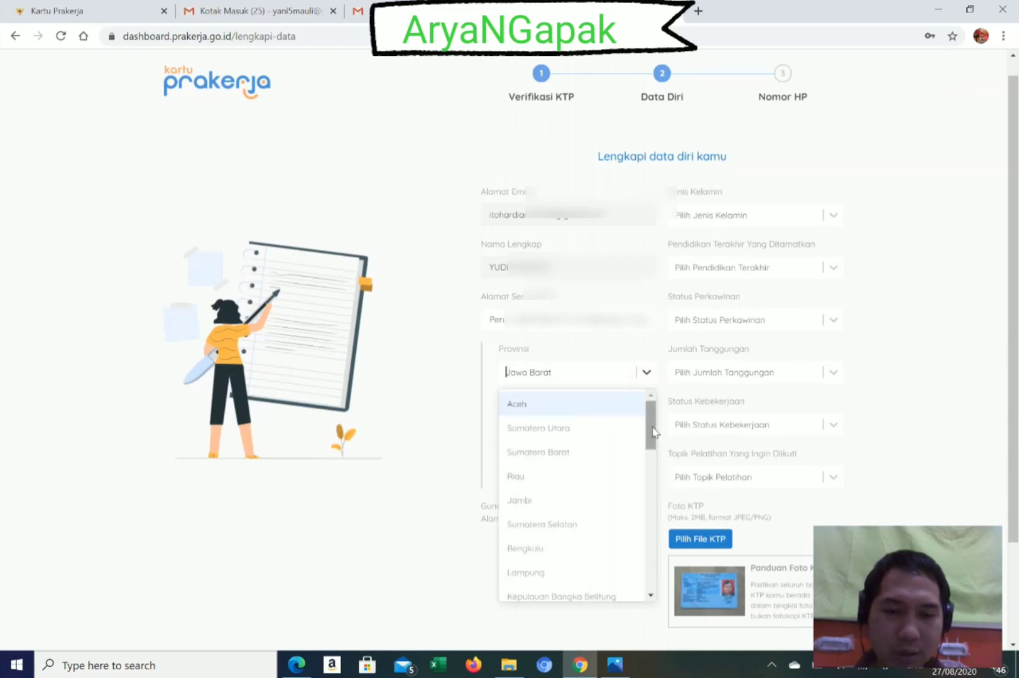
scroll(653, 439, down, 10)
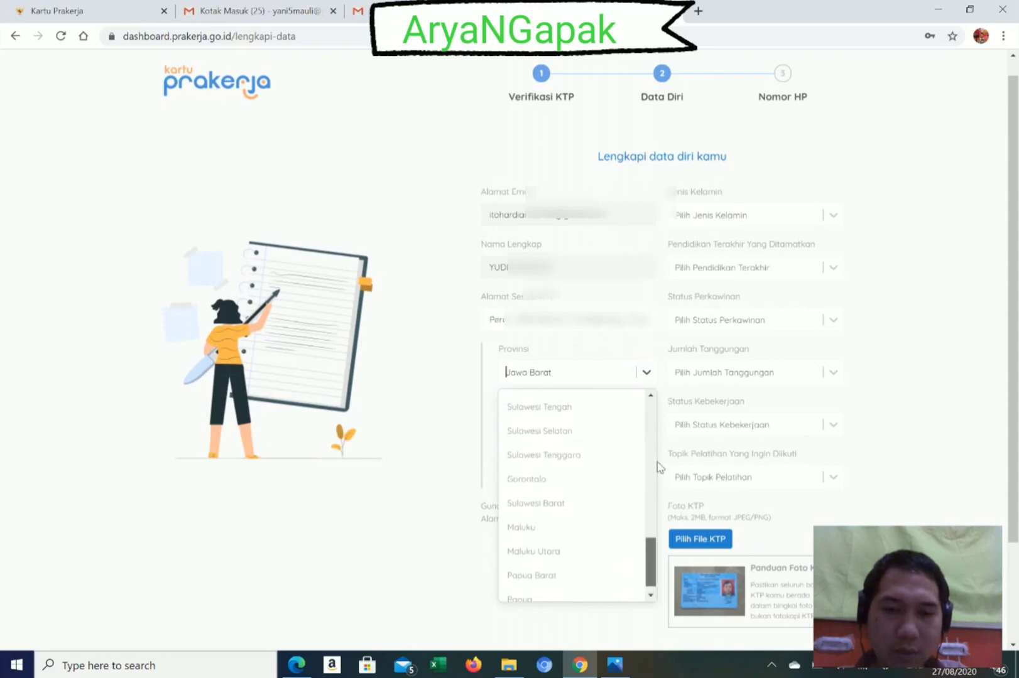
scroll(653, 466, up, 6)
click(587, 371)
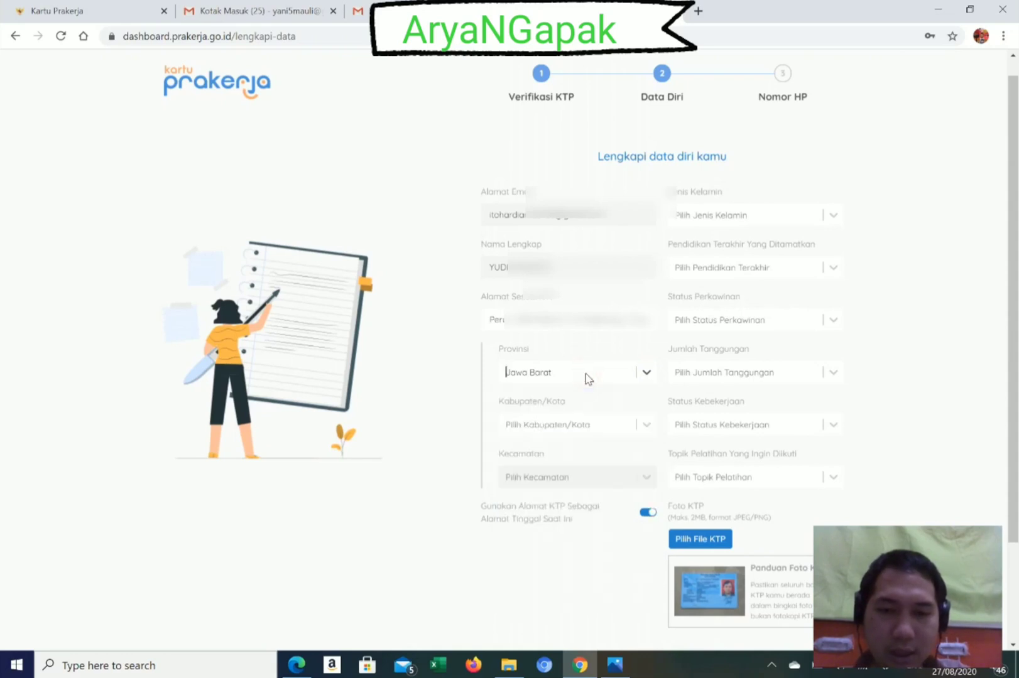
click(556, 371)
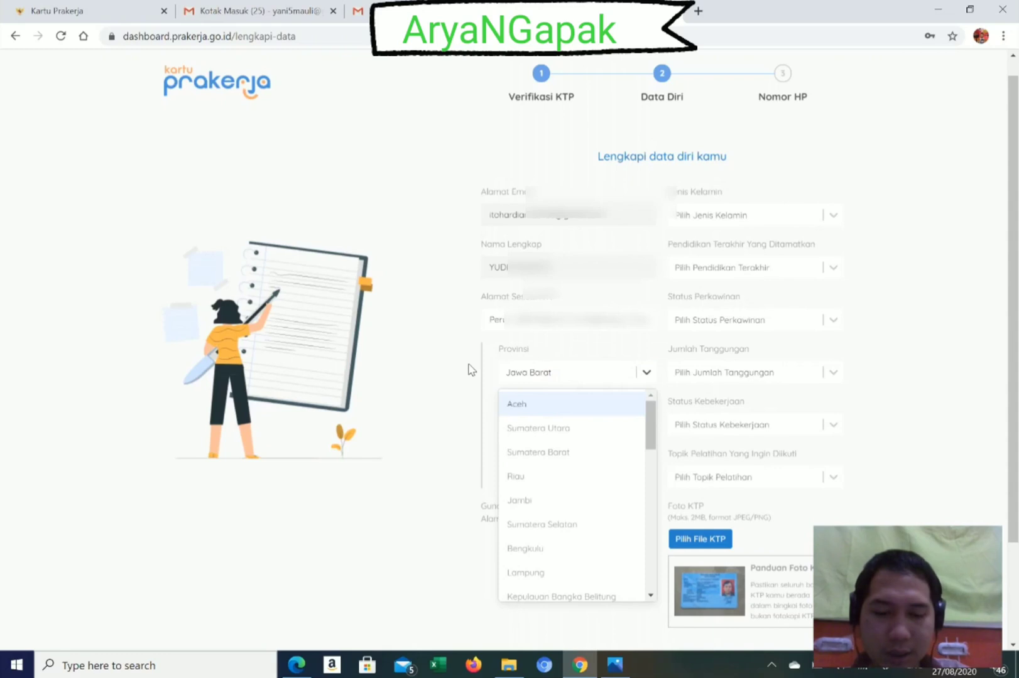
click(432, 424)
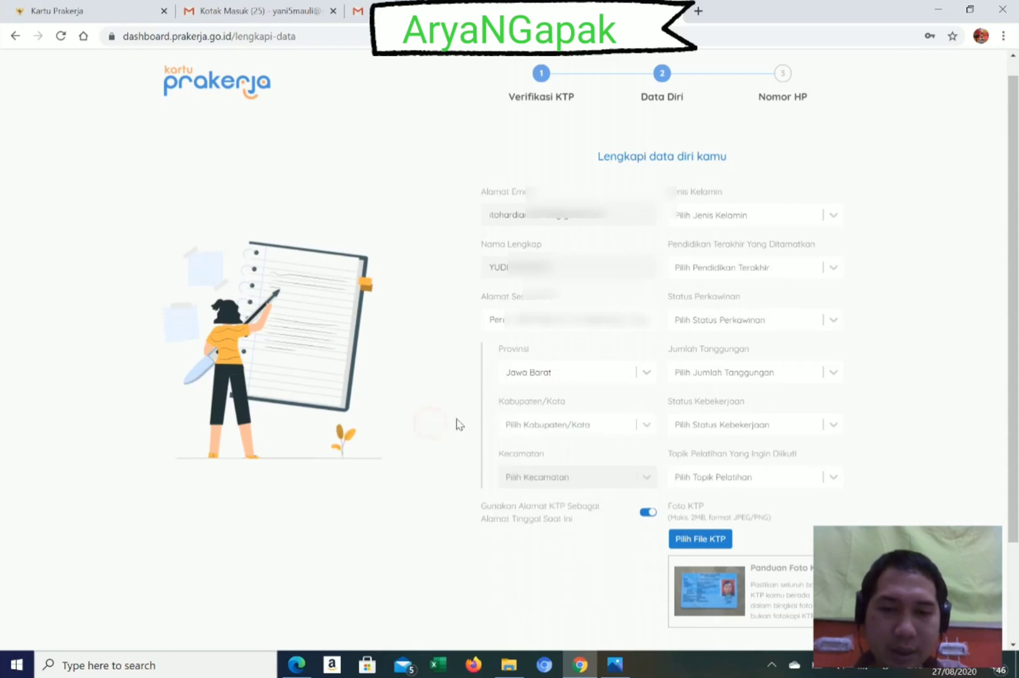
- Set Kabupaten/Kota to Kota Bekasi and Kecamatan to Bekasi Utara, then switch off the KTP-address toggle
click(595, 431)
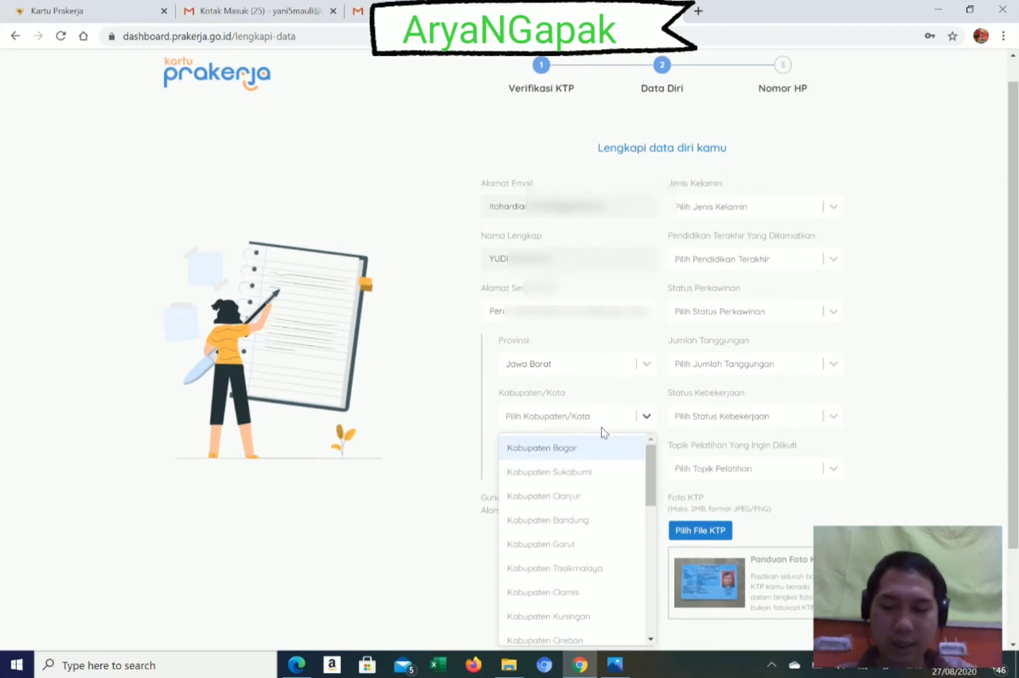
text(kota)
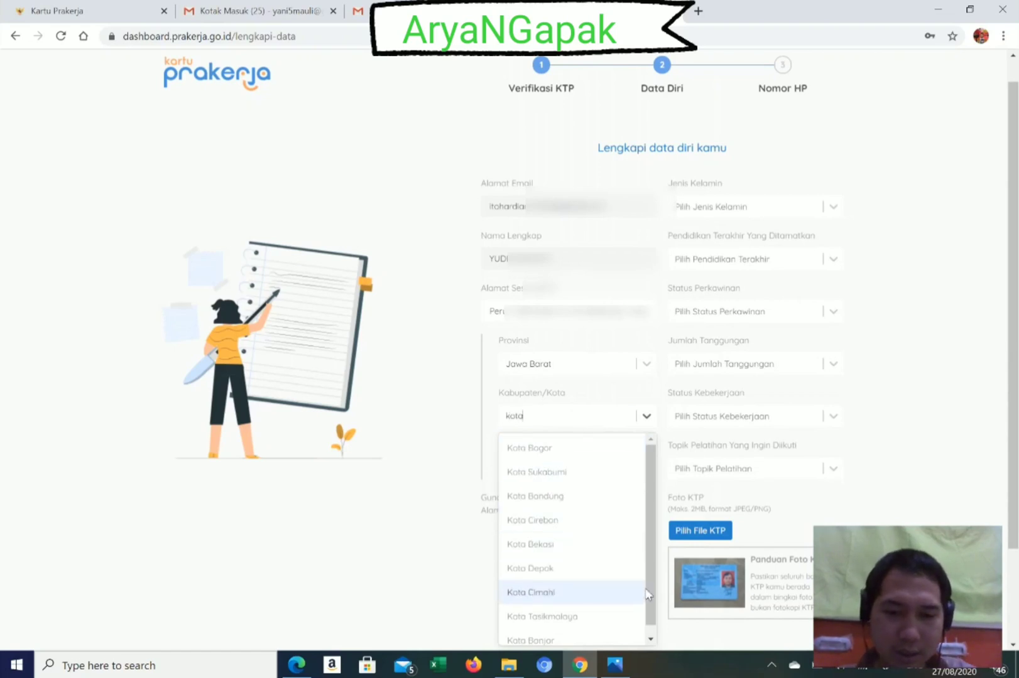
mouse_move(648, 589)
mouse_down()
mouse_move(649, 599)
mouse_move(650, 587)
mouse_up()
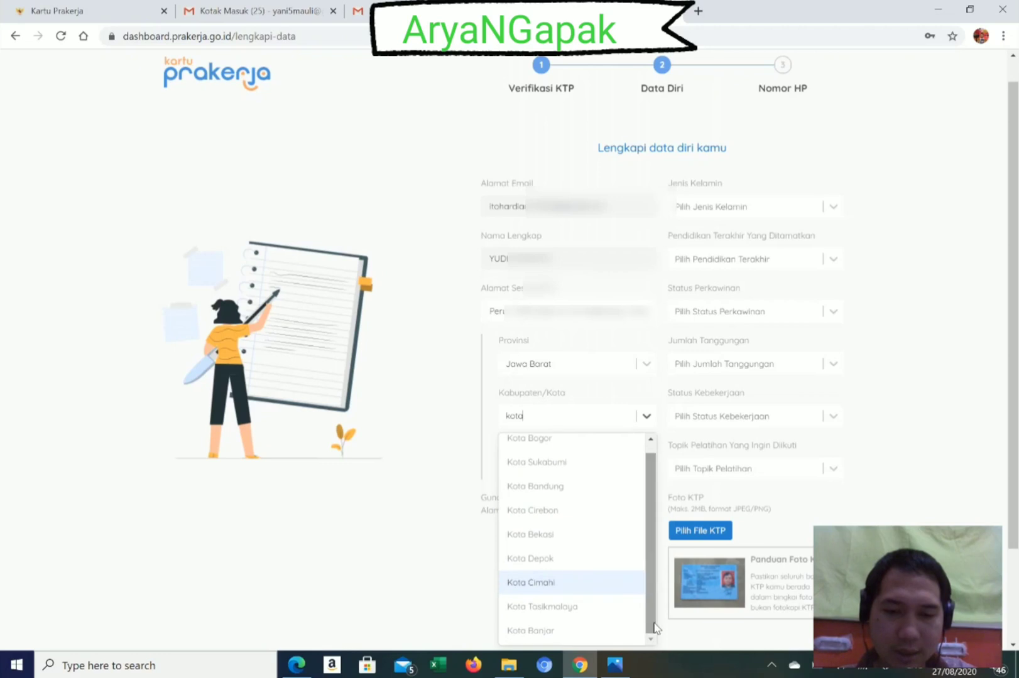
click(594, 535)
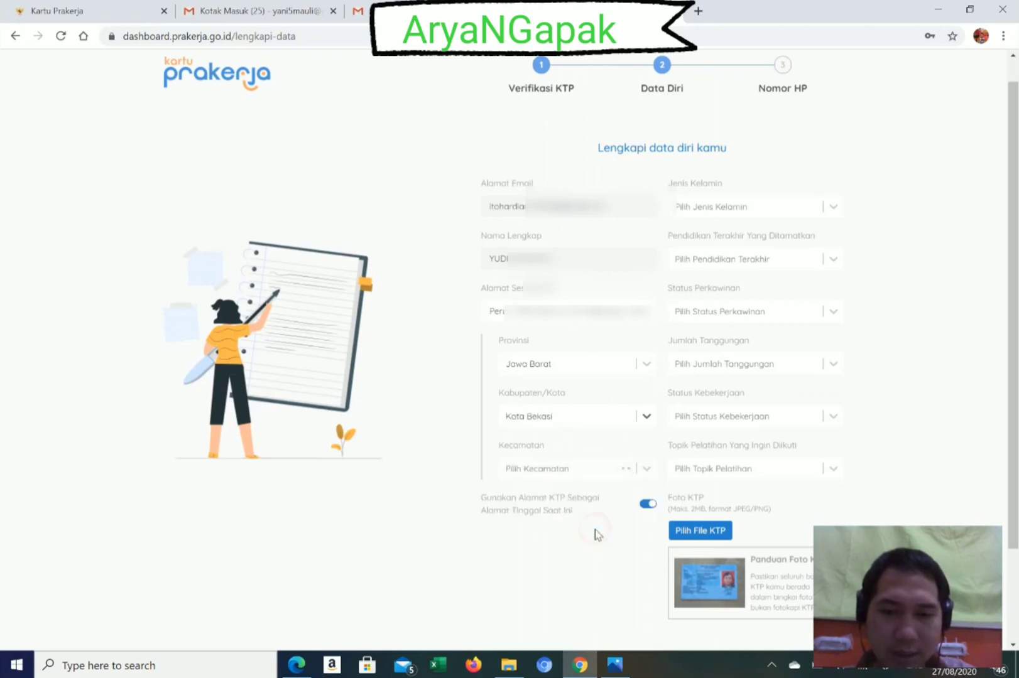
click(644, 468)
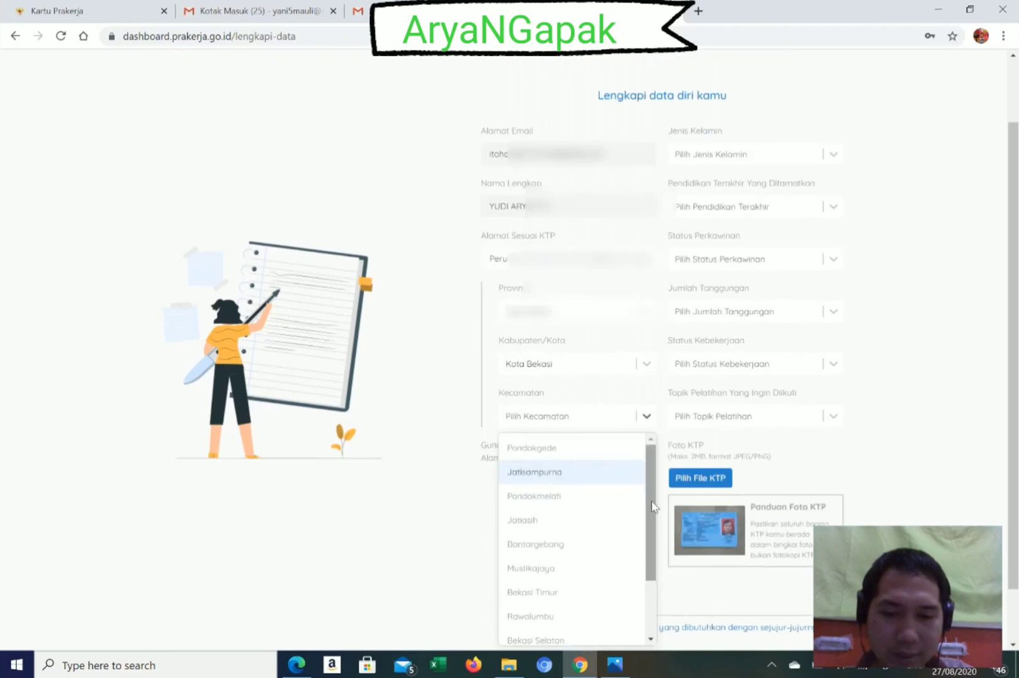
drag(653, 507, 664, 583)
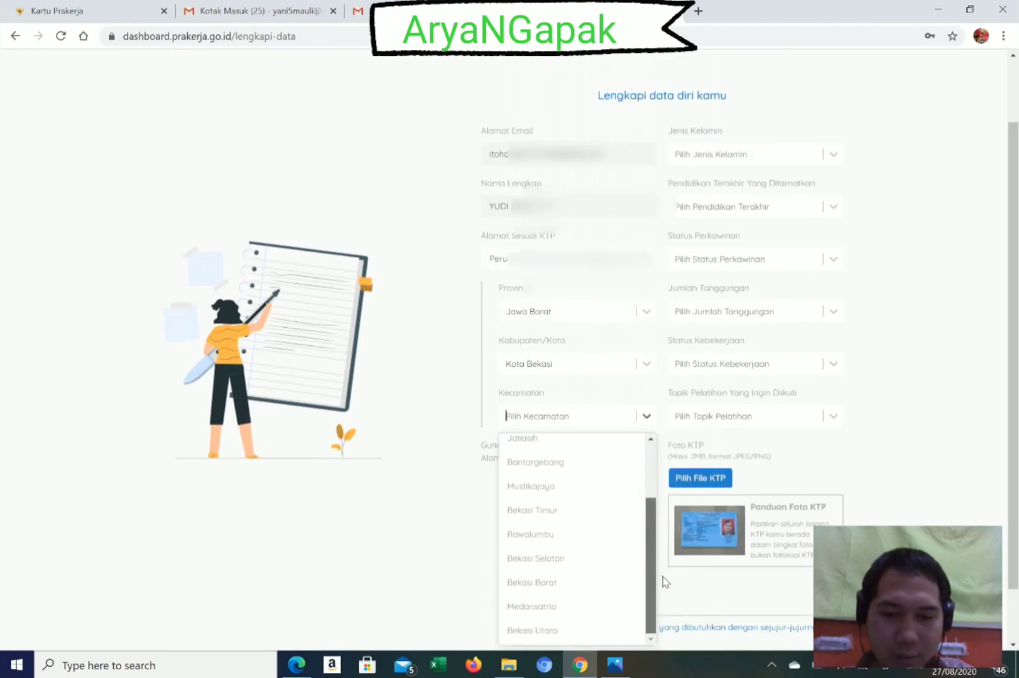
click(549, 631)
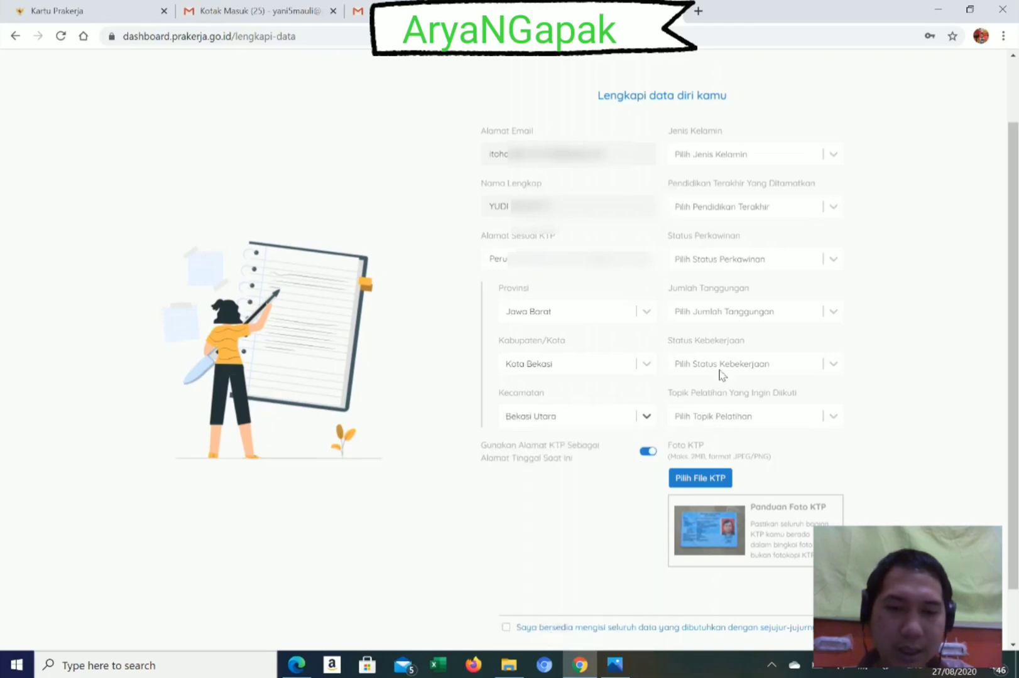
click(647, 452)
- Turn the KTP-address toggle back on, set Jenis Kelamin to Laki-laki and Pendidikan Terakhir to S1
click(647, 452)
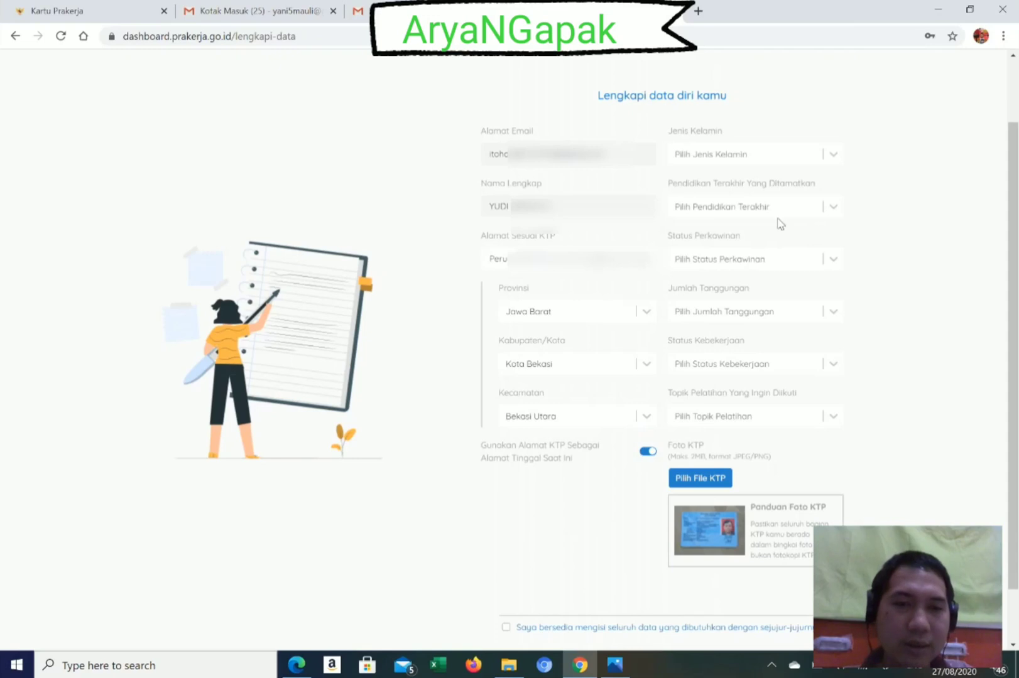
click(830, 157)
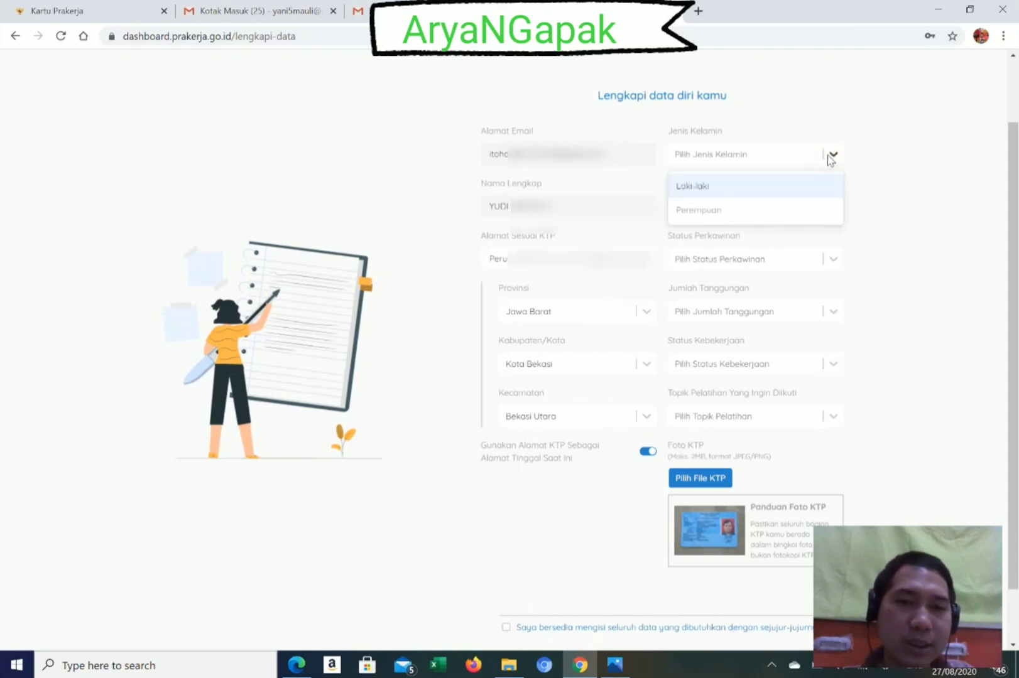
click(780, 184)
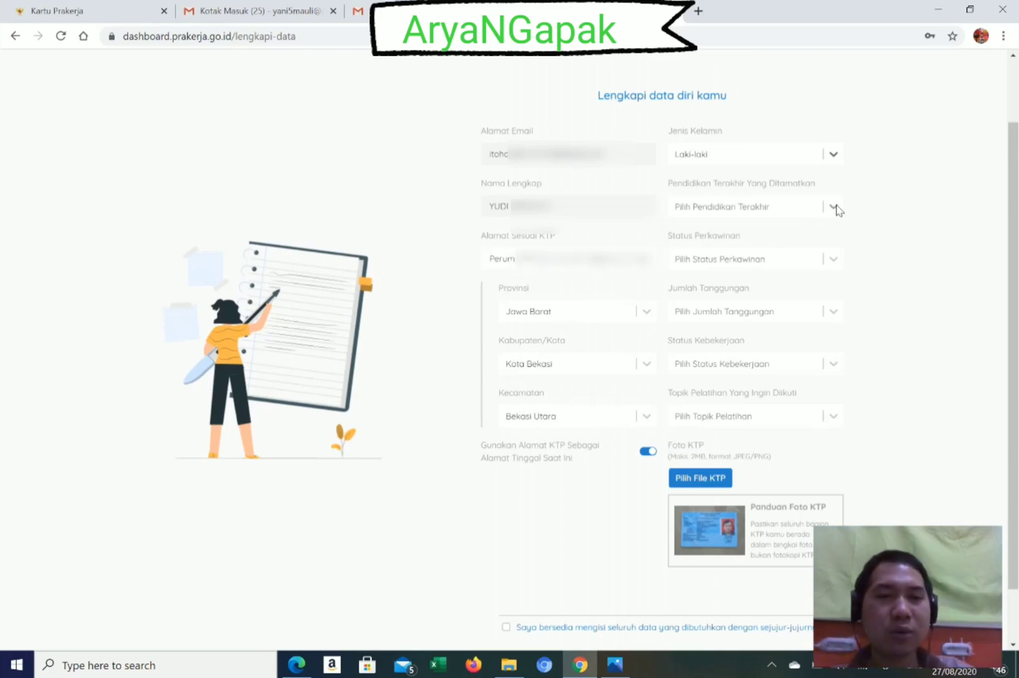
click(834, 207)
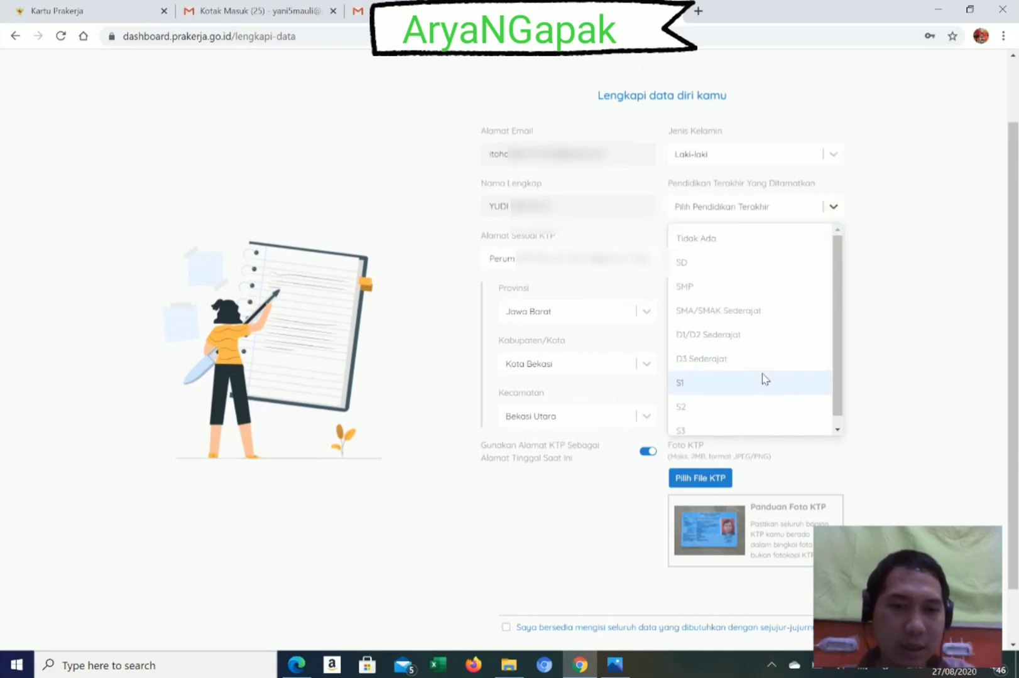
click(764, 379)
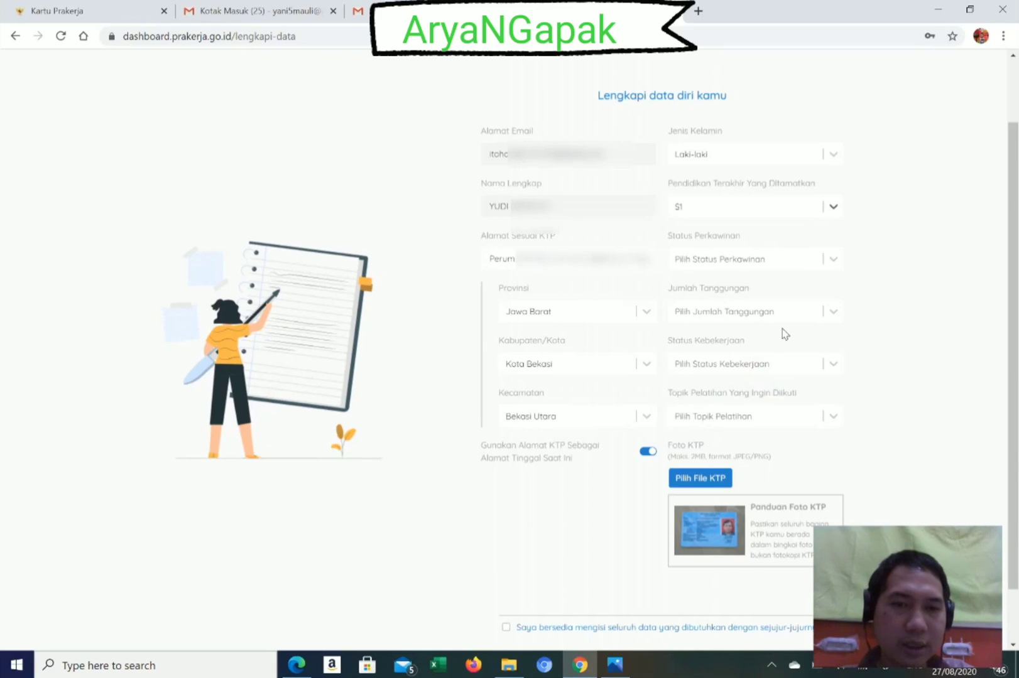
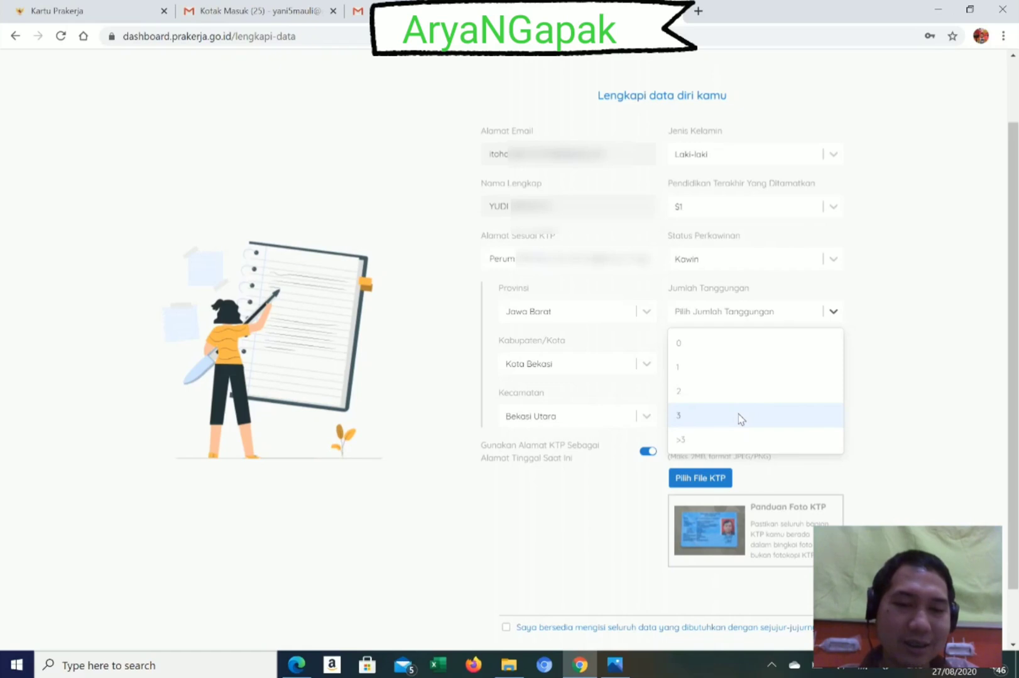
- Set Jumlah Tanggungan to 3 and Status Kebekerjaan to Tidak Bekerja
click(740, 416)
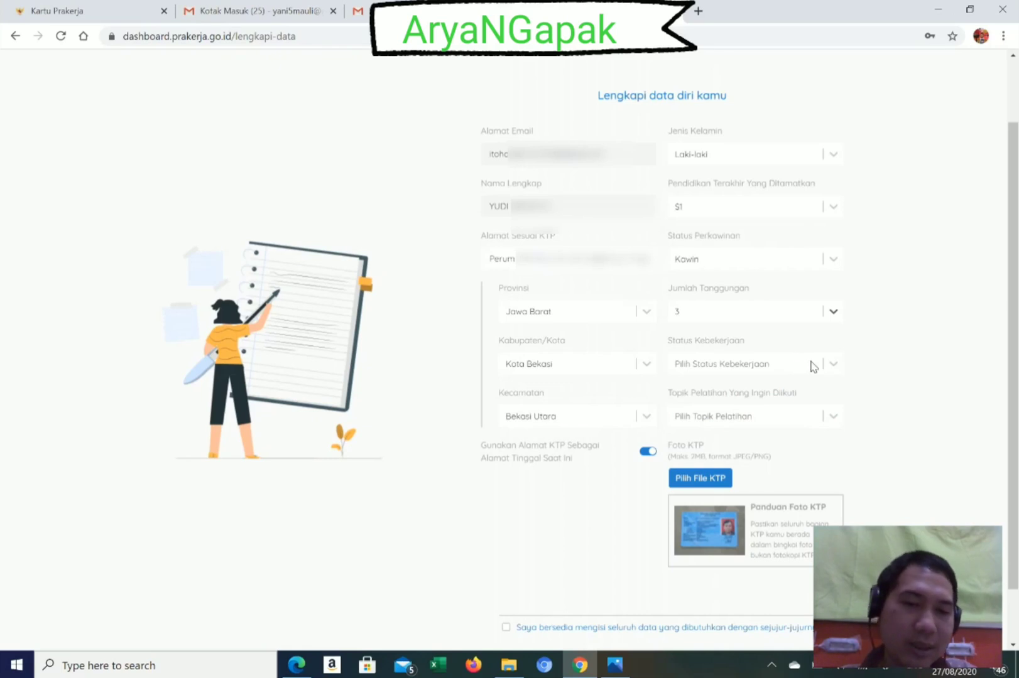
click(833, 364)
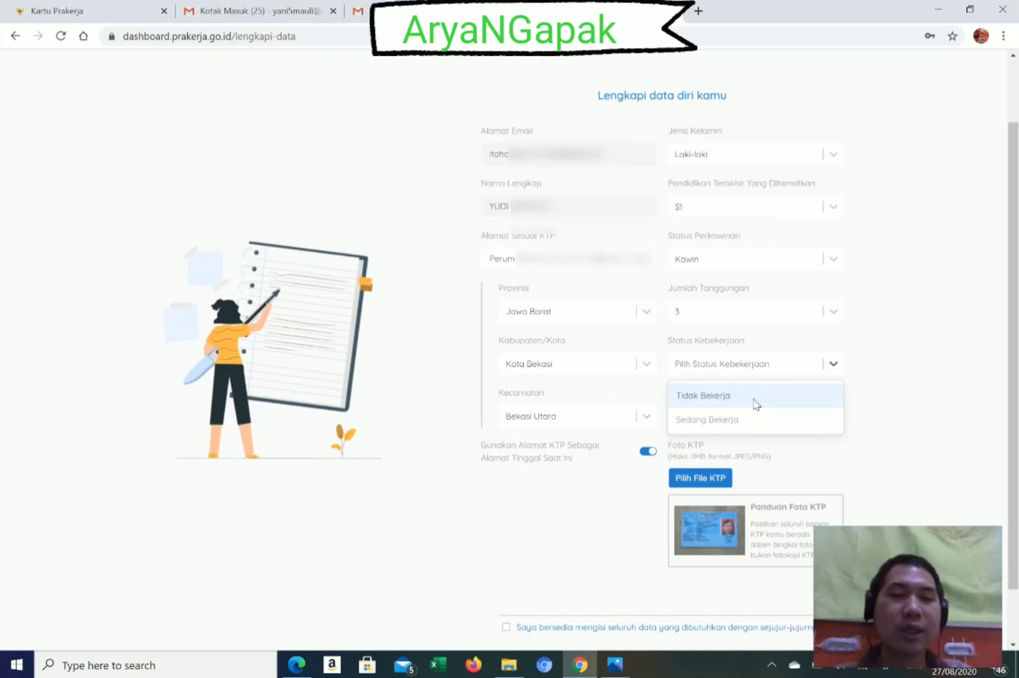
click(719, 407)
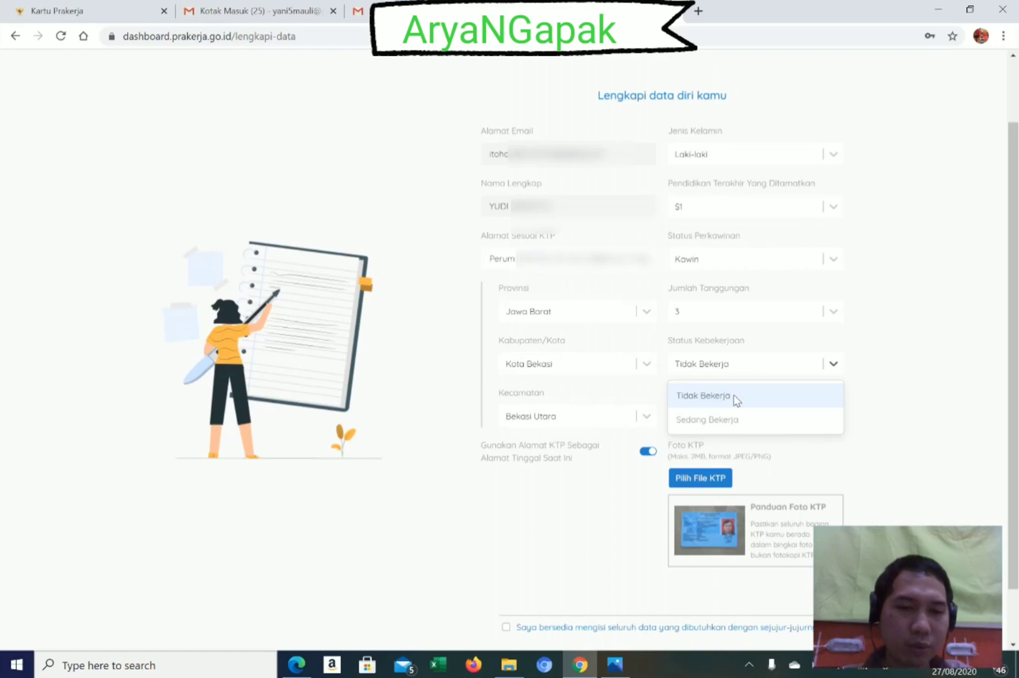
click(762, 448)
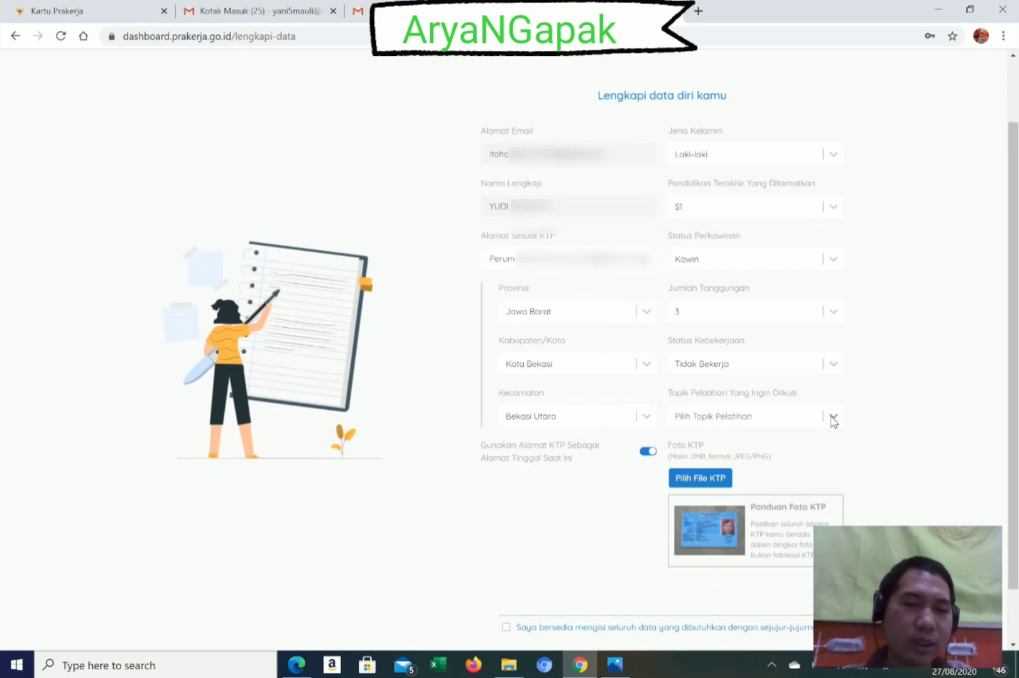
- Choose Penjualan dan pemasaran from the Topik Pelatihan Yang Ingin Diikuti list
click(833, 418)
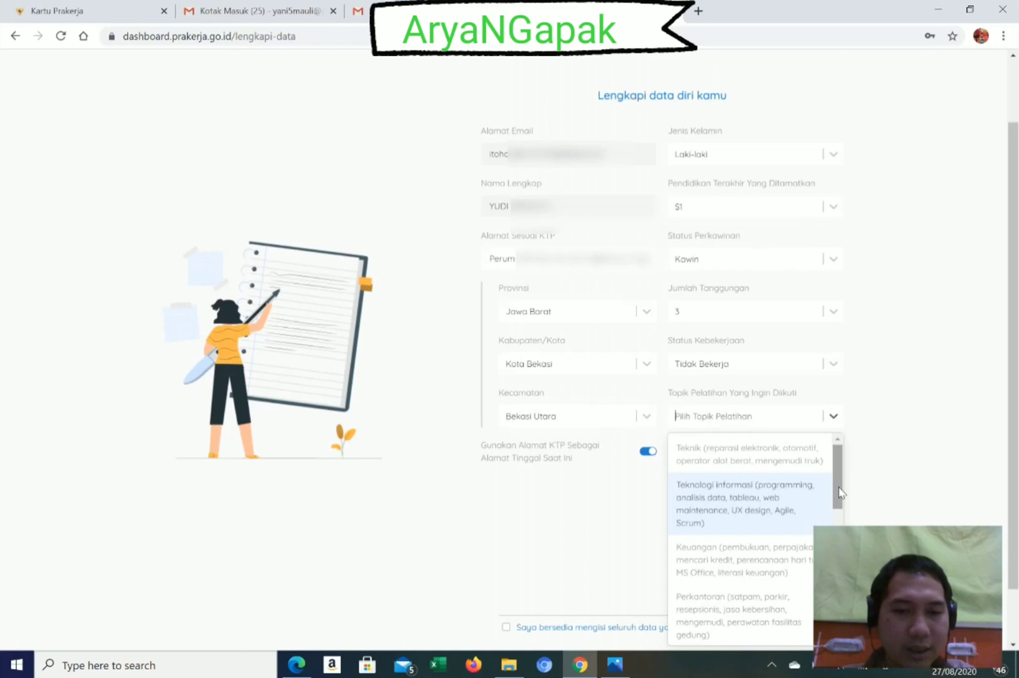
click(838, 490)
drag(839, 490, 840, 576)
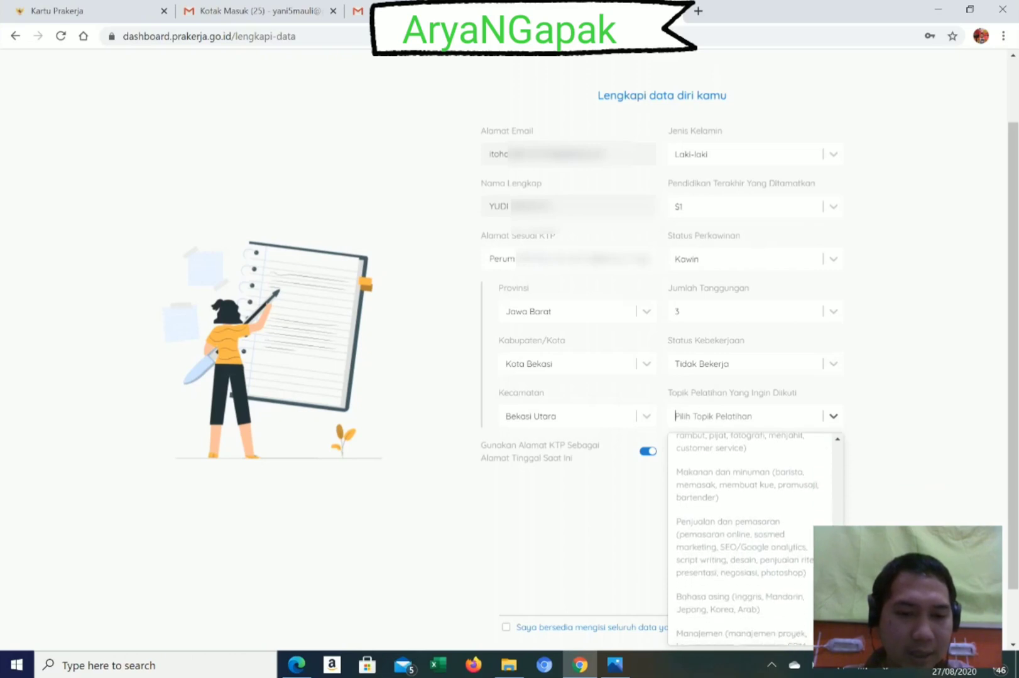
scroll(750, 540, down, 1)
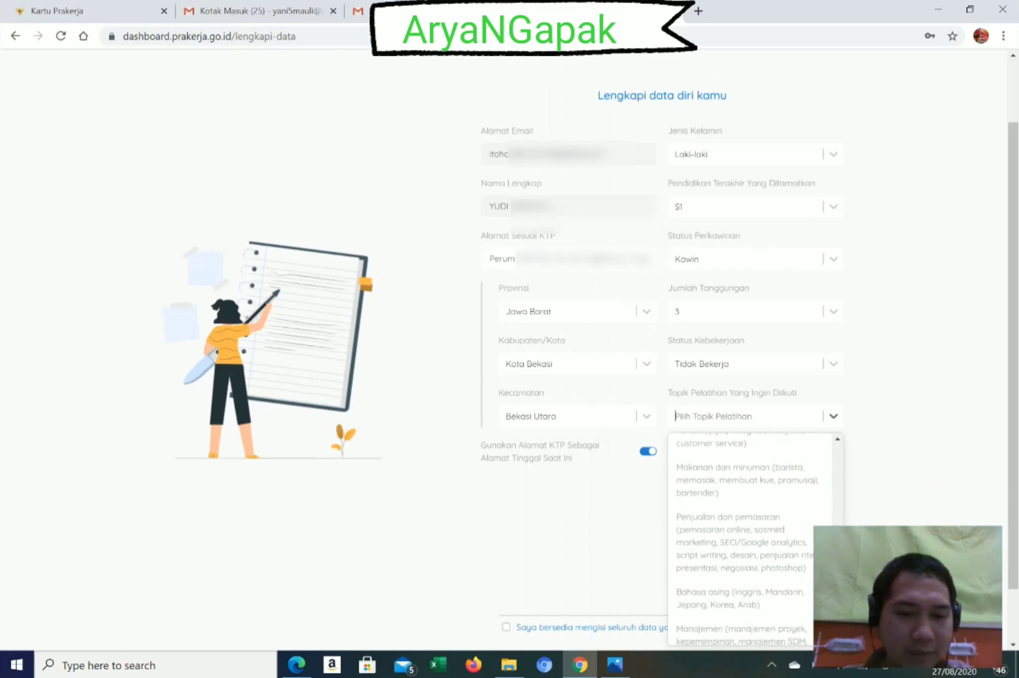
click(757, 552)
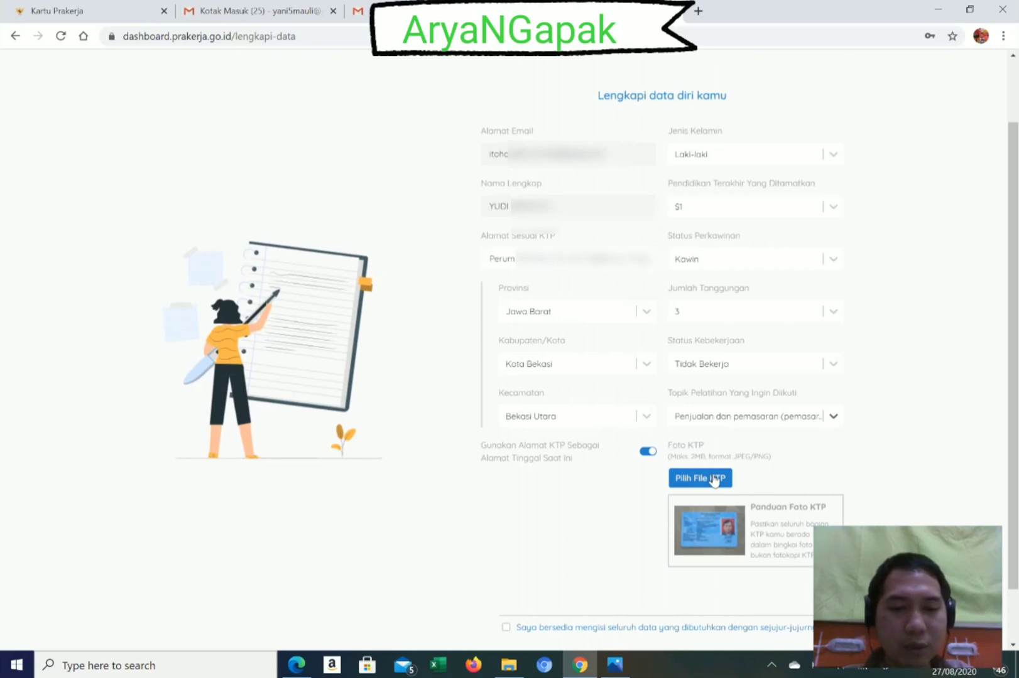
- Attach the ID card image from the Pictures folder as the KTP photo
click(714, 479)
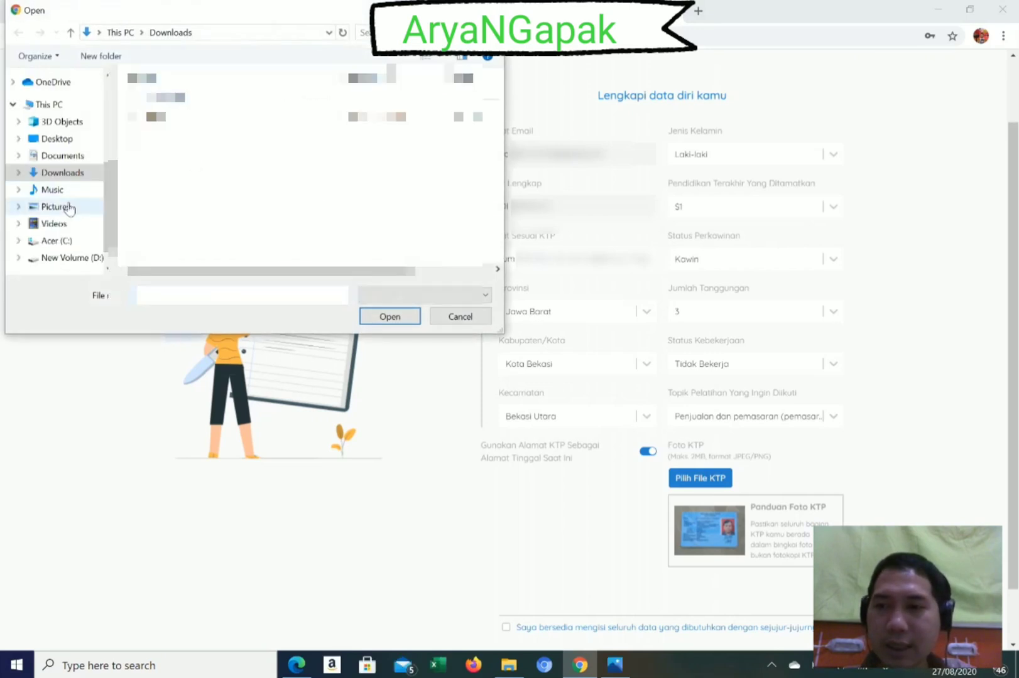
click(69, 207)
drag(498, 130, 492, 184)
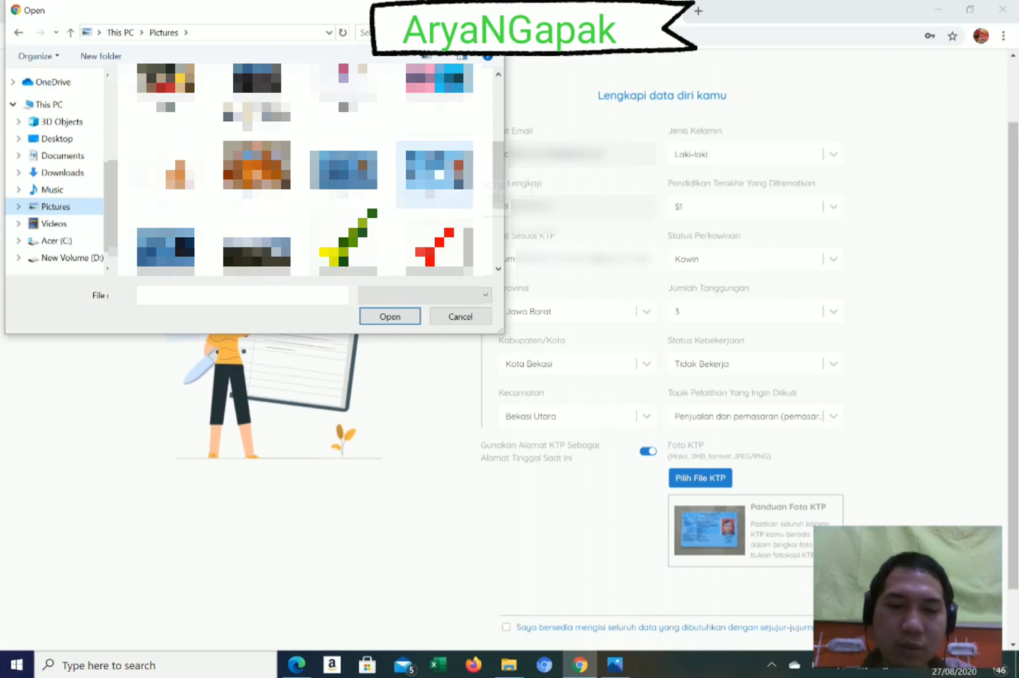
double_click(470, 176)
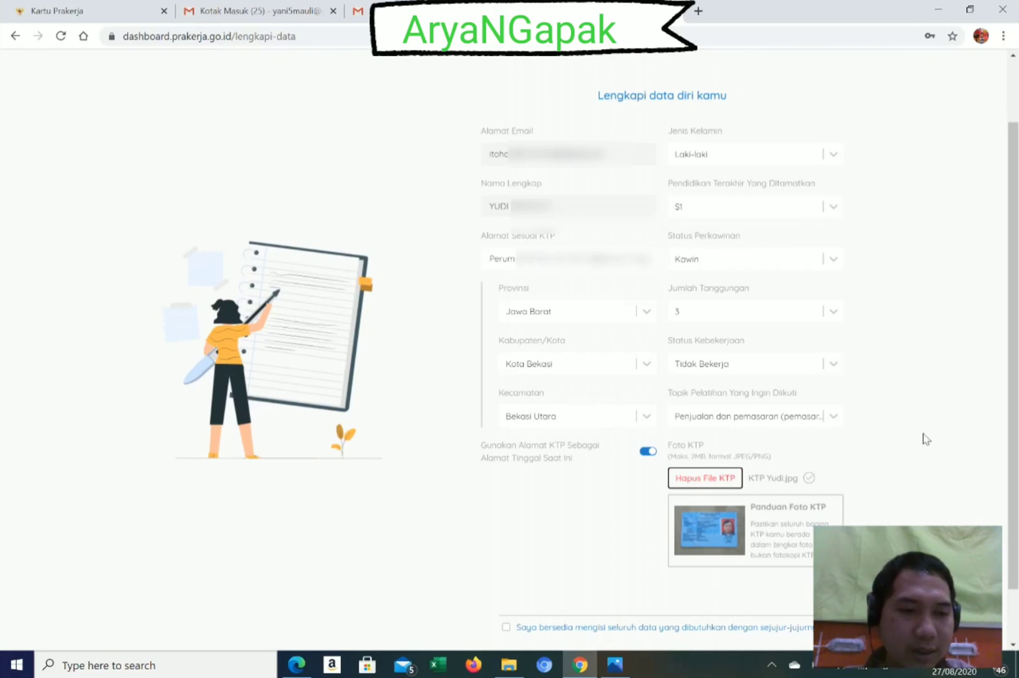
- Tick the Saya bersedia mengisi... honesty checkbox and submit the personal data with Lanjutkan
scroll(1015, 408, down, 1)
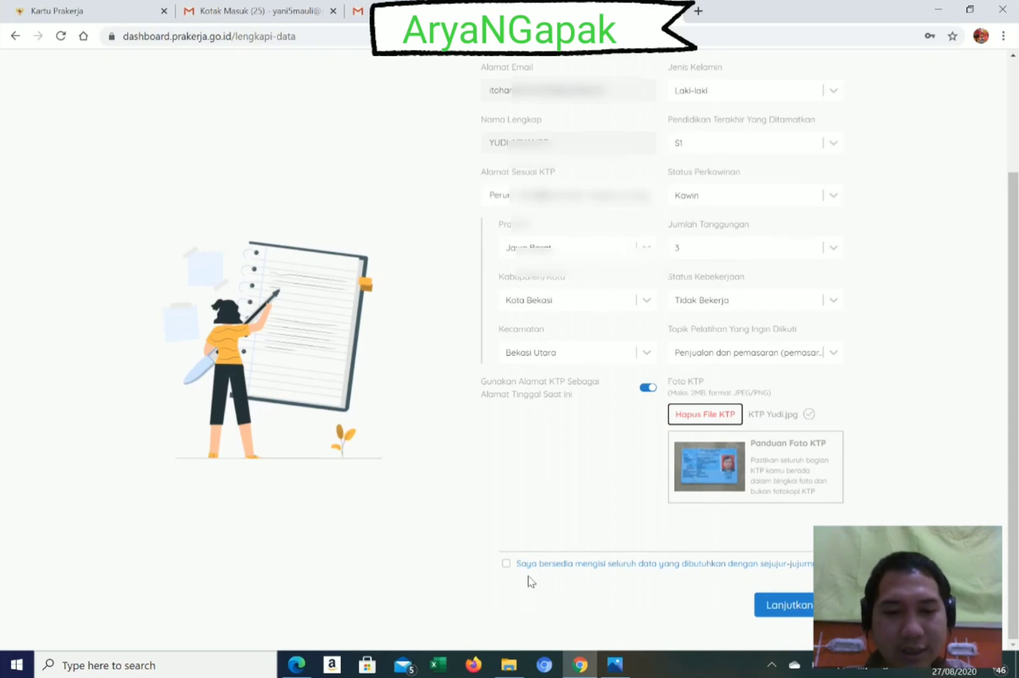
click(506, 564)
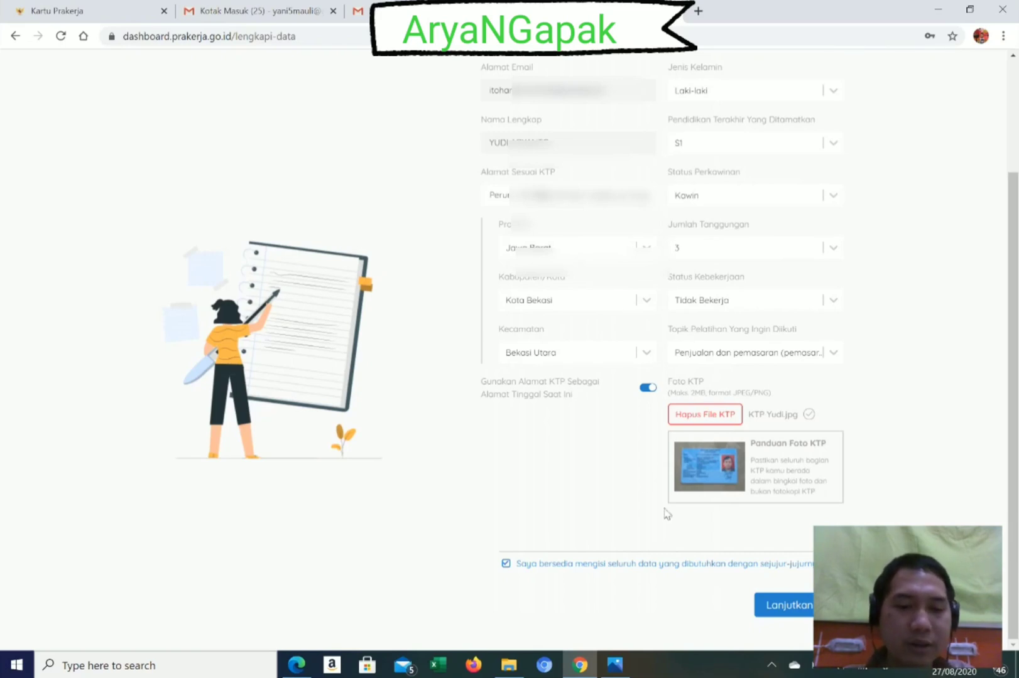
click(774, 609)
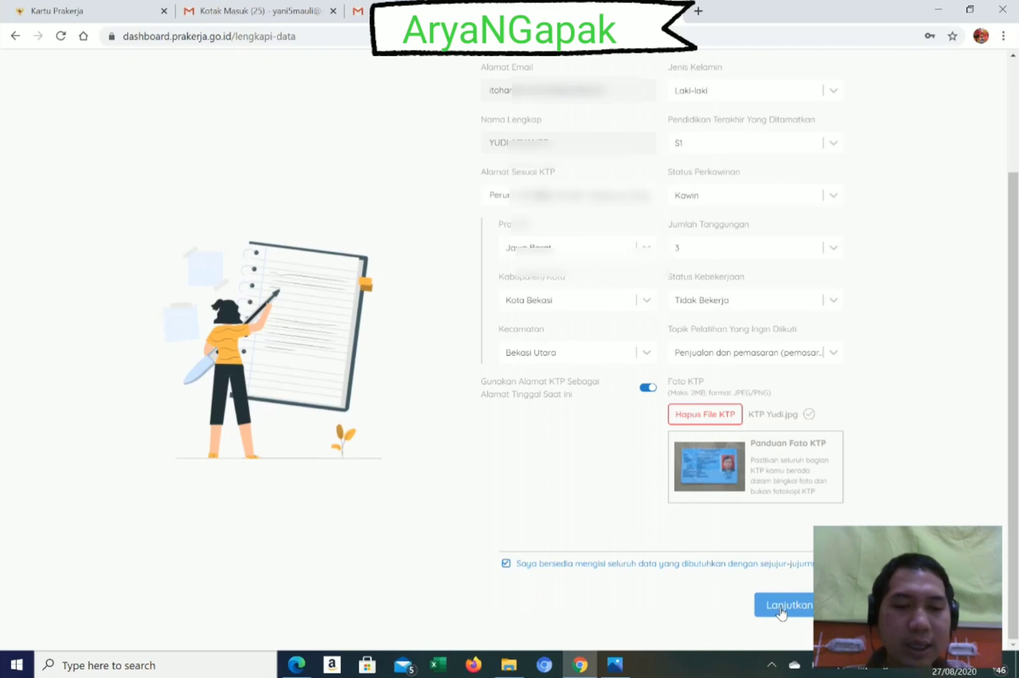
click(781, 610)
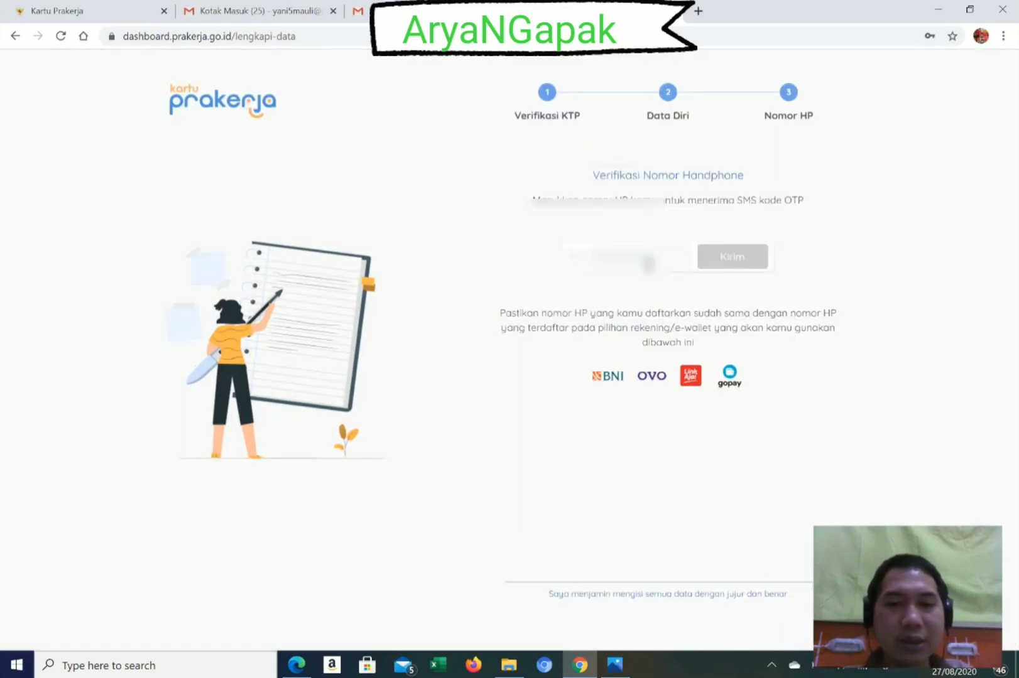
click(630, 254)
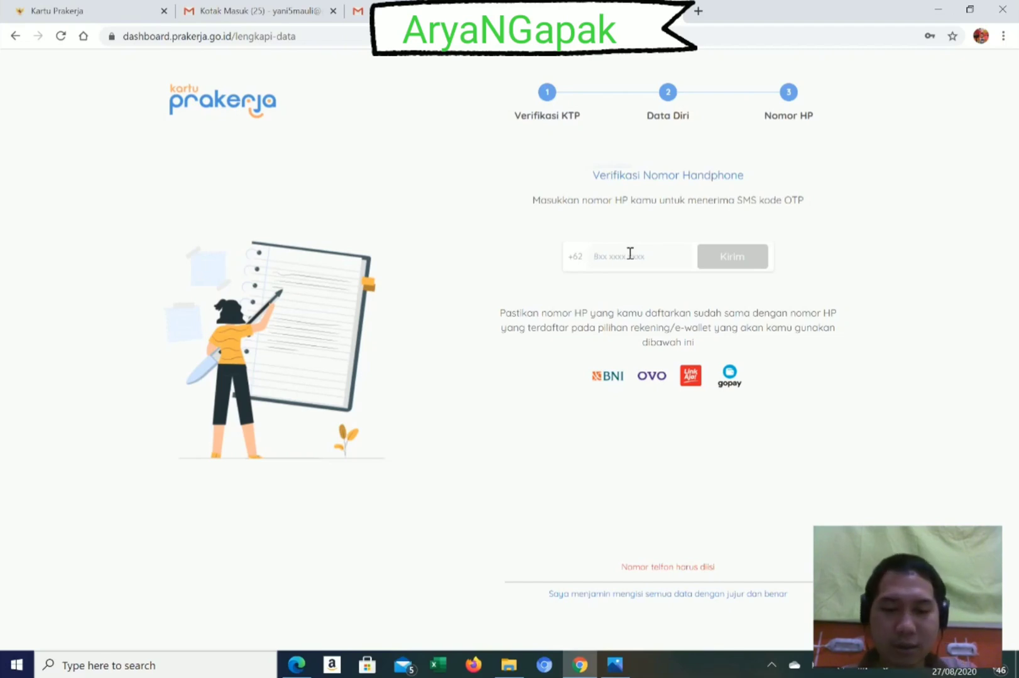
text(8)
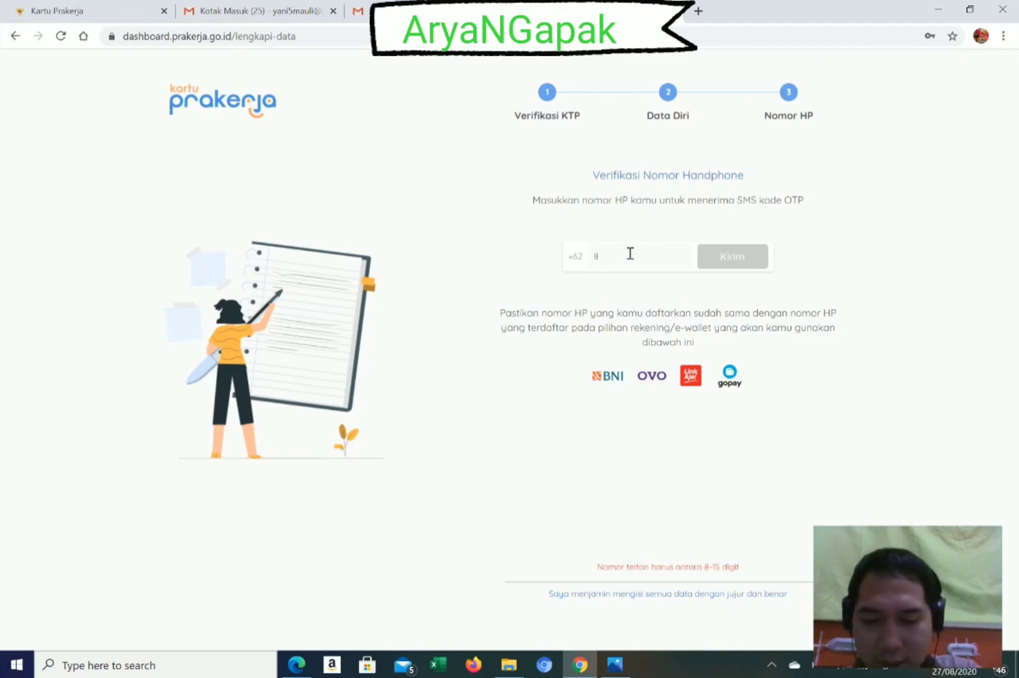
text(57)
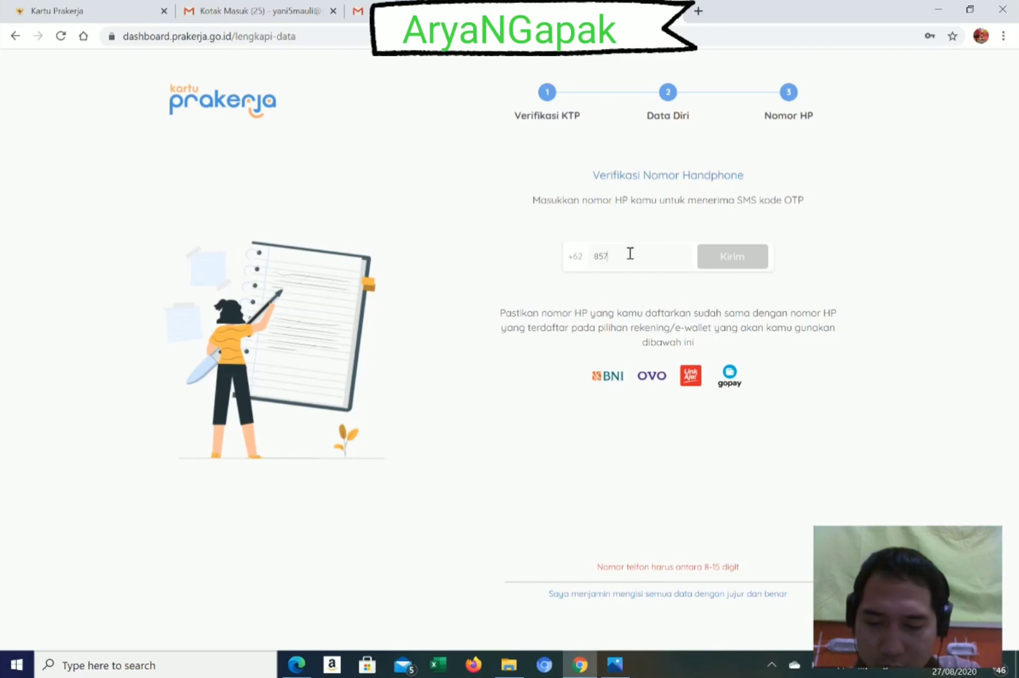
text(2621)
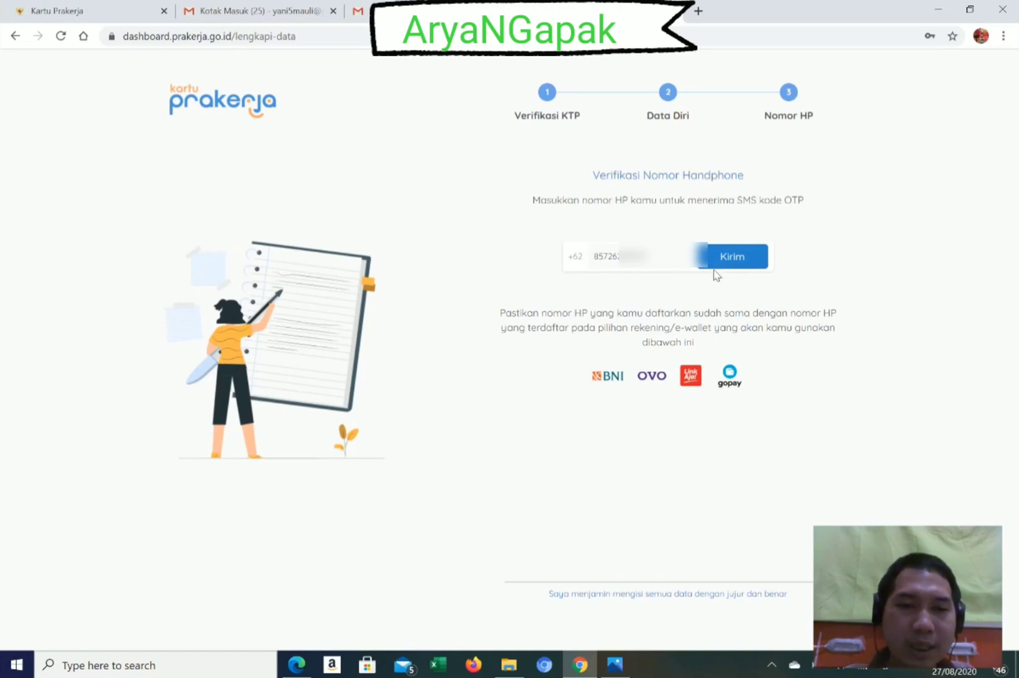
click(740, 259)
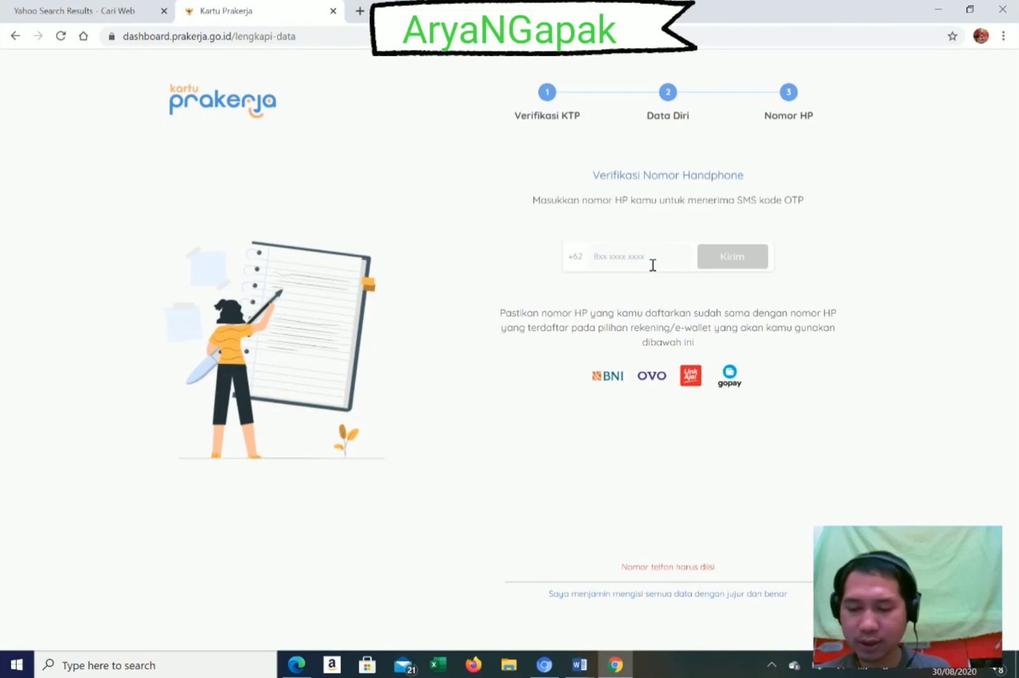
- Enter a different mobile phone number and request an OTP code for it
text(8)
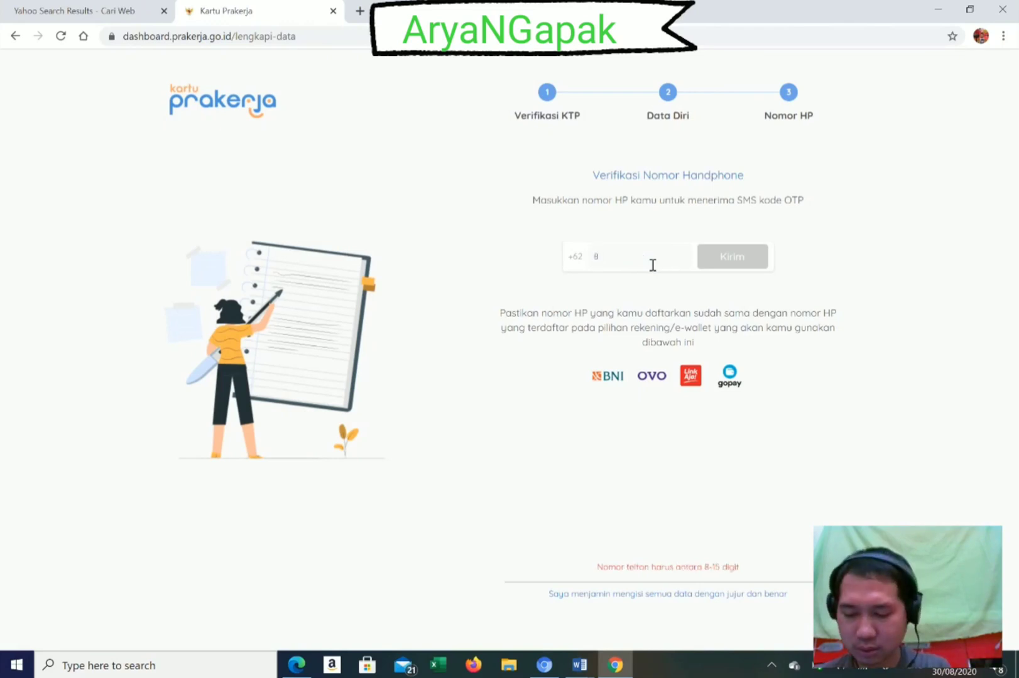
text(21)
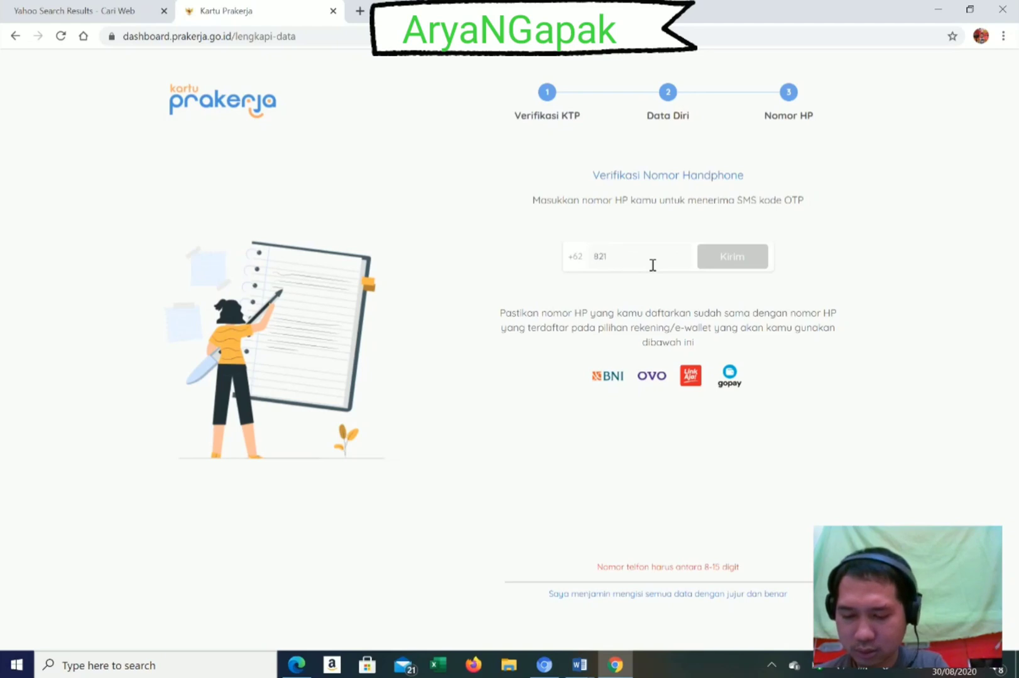
text(25••)
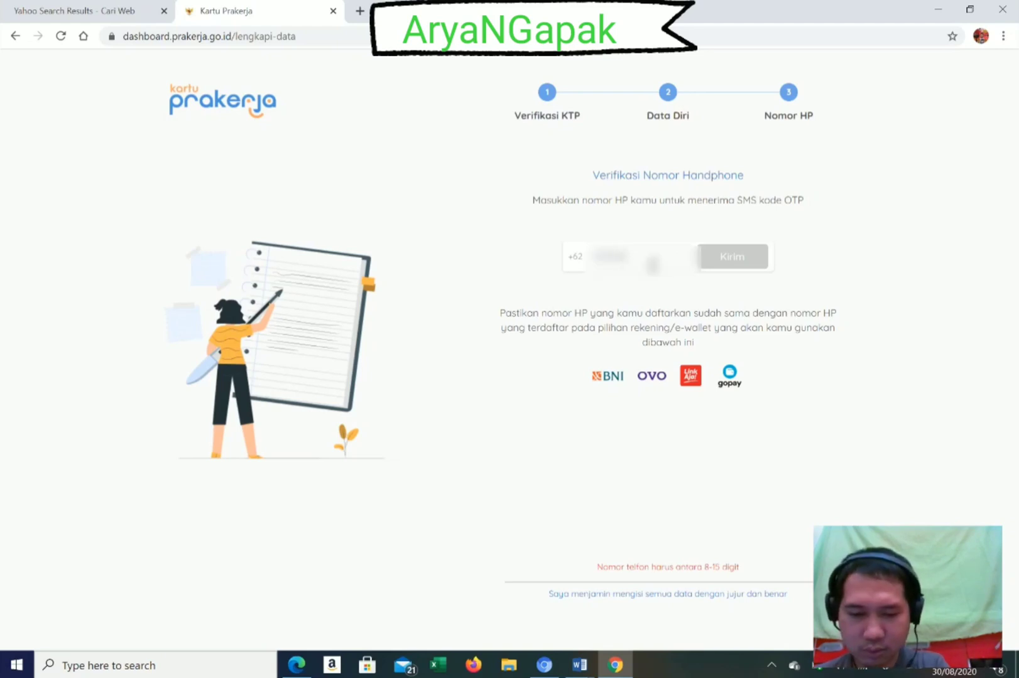
text(••••)
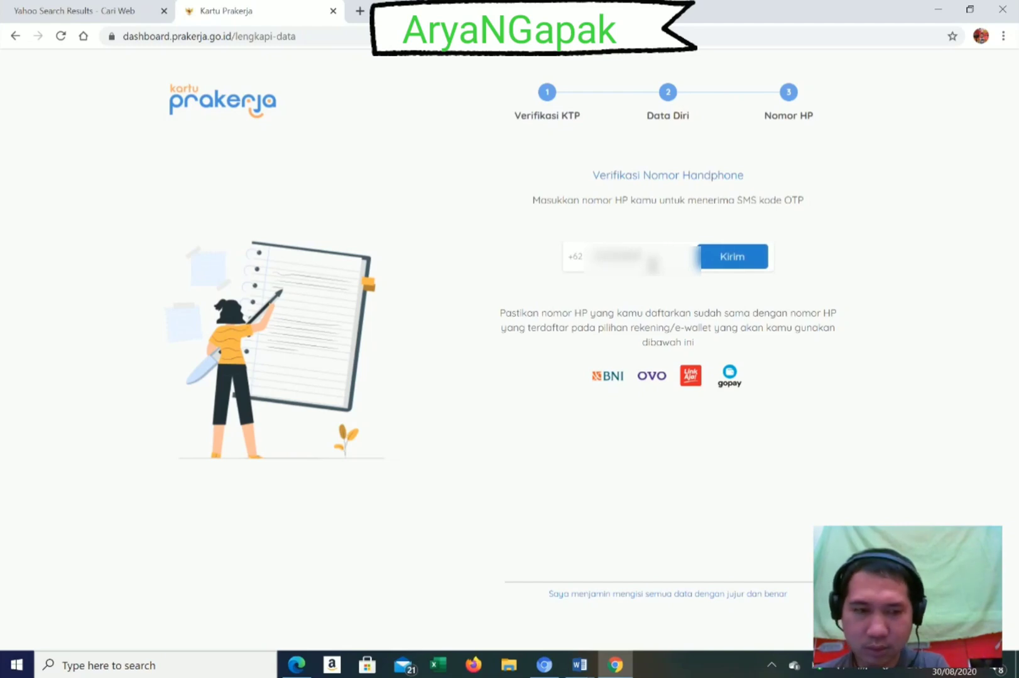
click(735, 257)
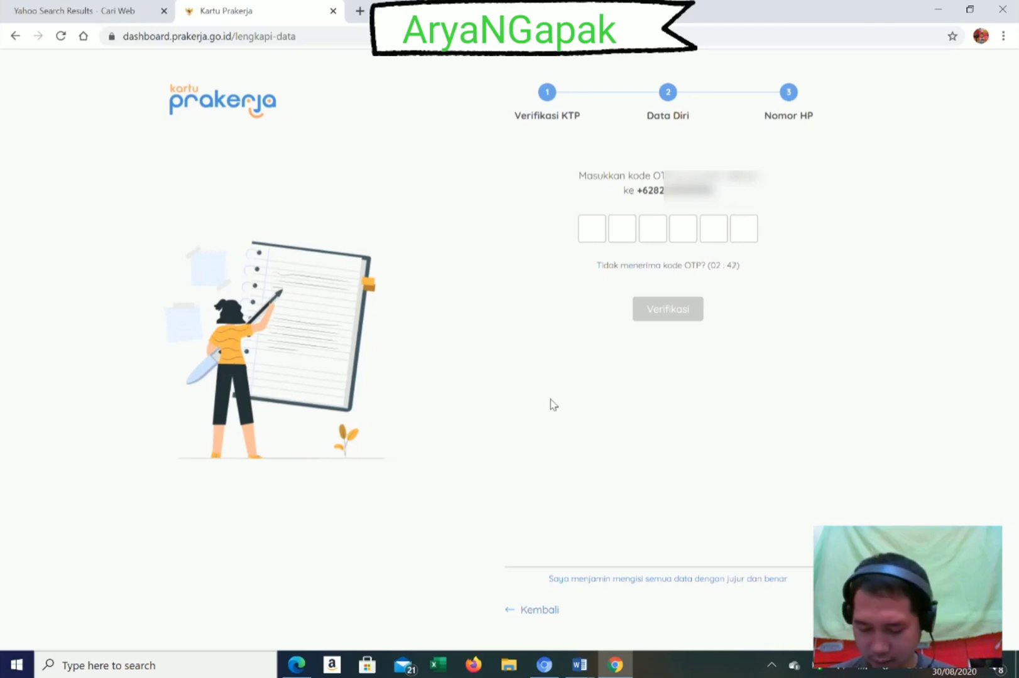
click(591, 234)
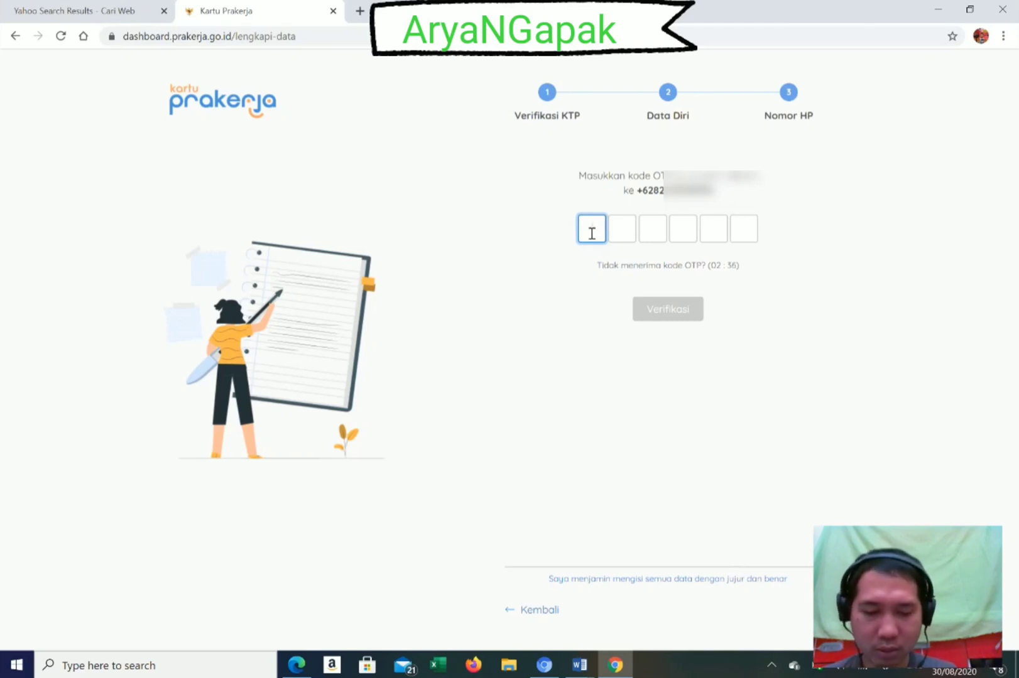
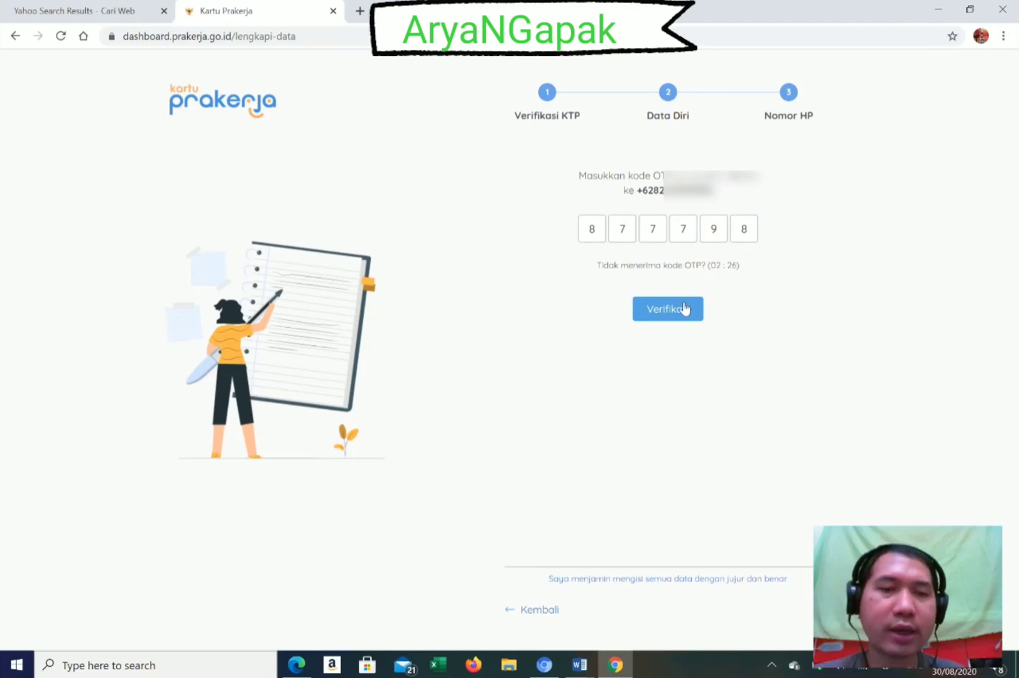
- Enter the six-digit OTP code received by SMS and verify it
click(684, 307)
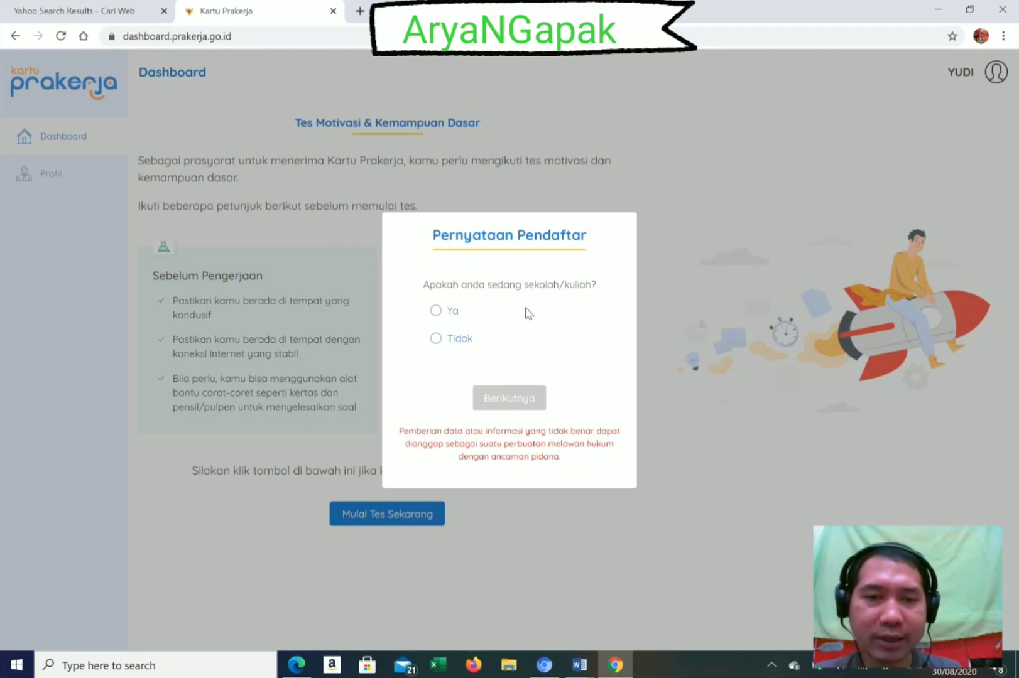
- Answer Tidak to the studying, state official, DPRD member and civil servant questions
click(436, 340)
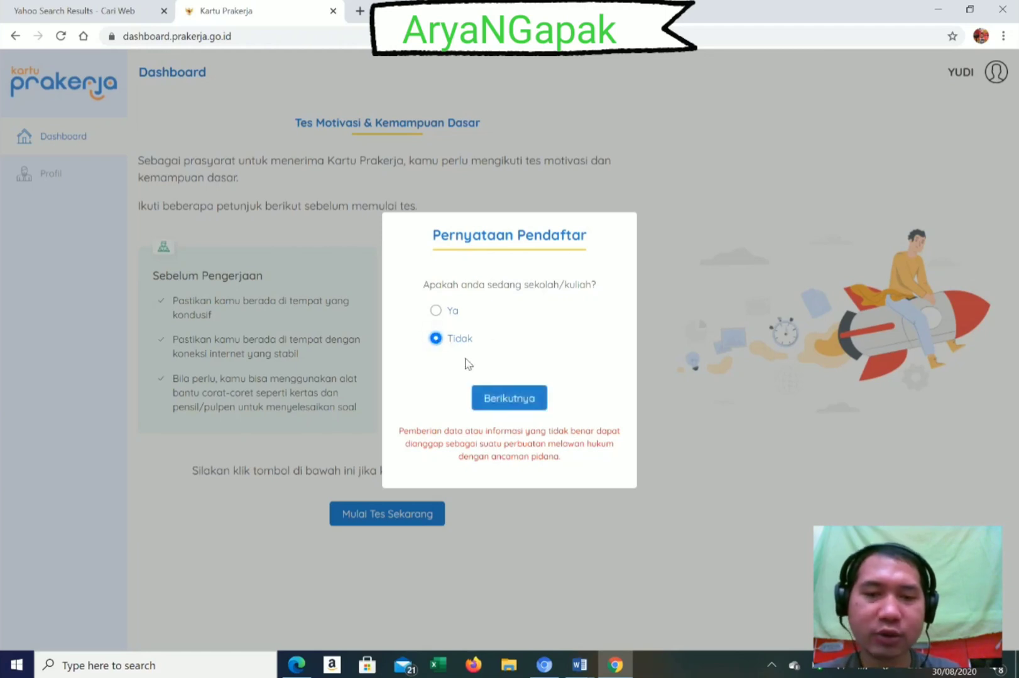
click(510, 399)
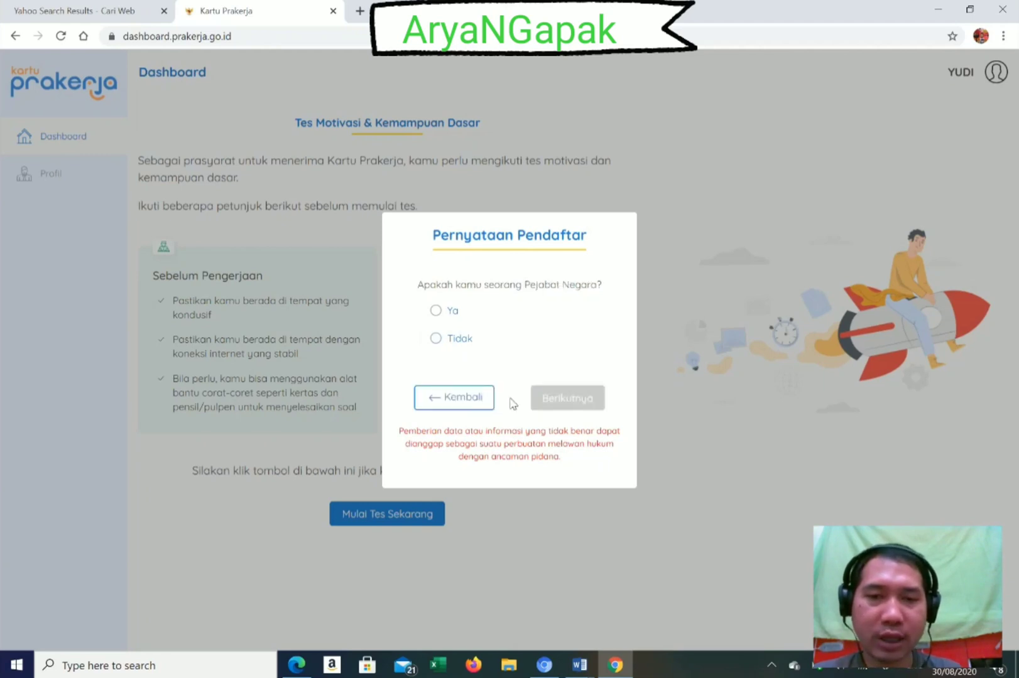
click(434, 341)
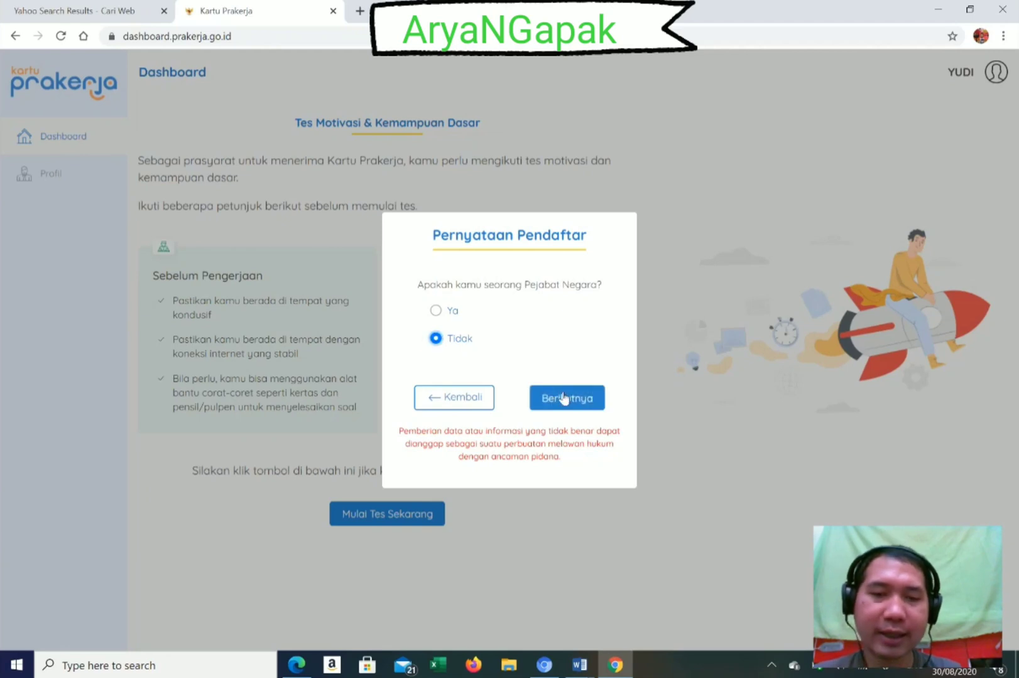
click(561, 396)
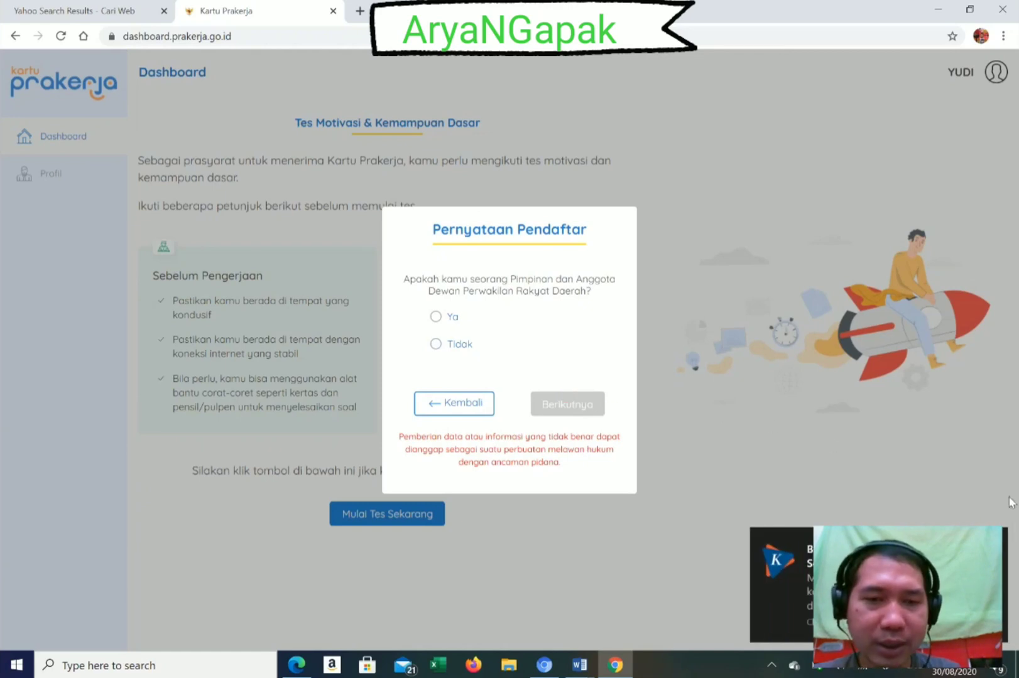
click(999, 539)
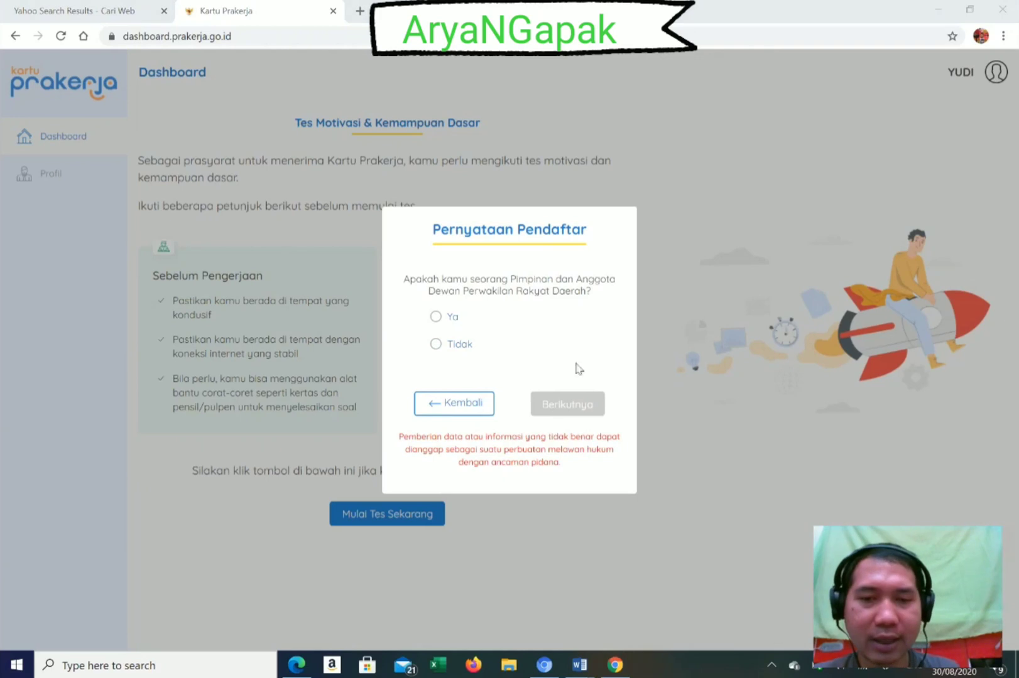
click(435, 346)
click(582, 407)
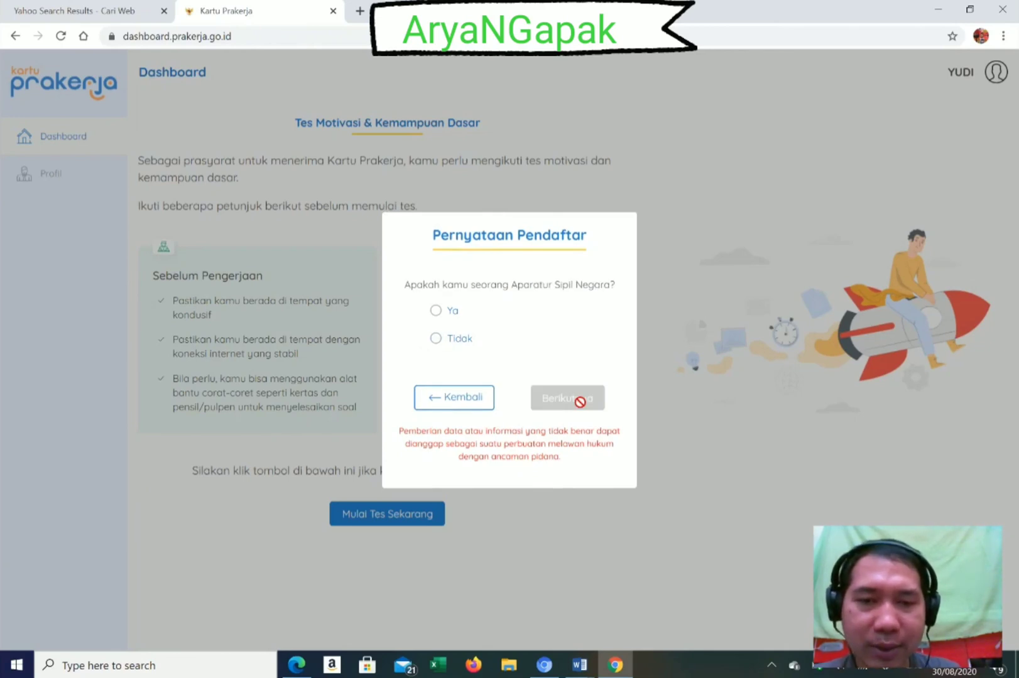
click(437, 340)
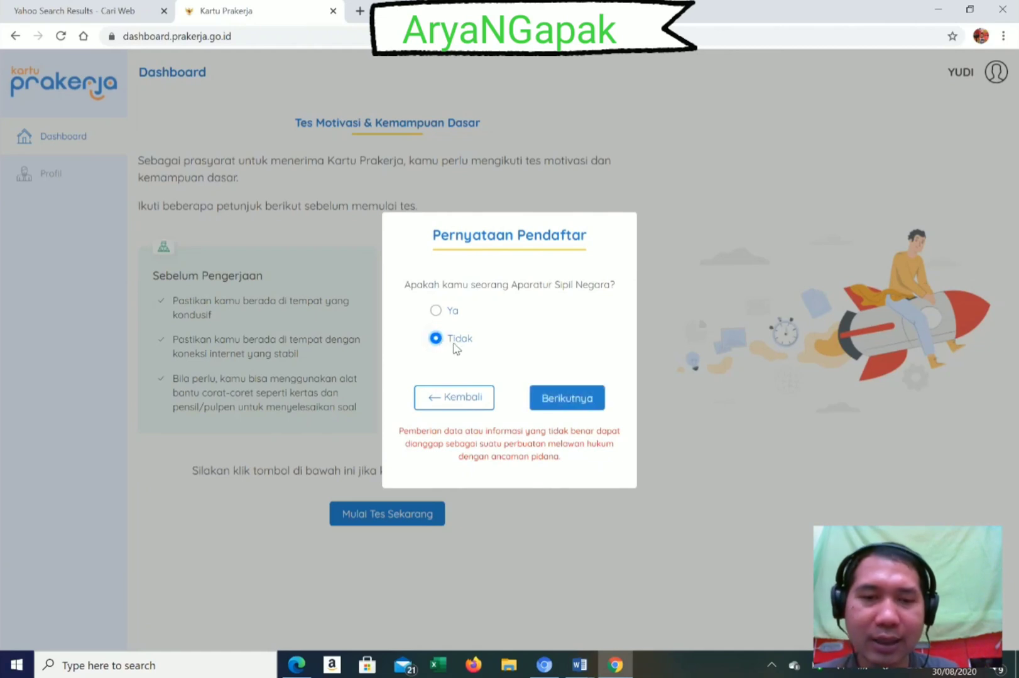
click(569, 399)
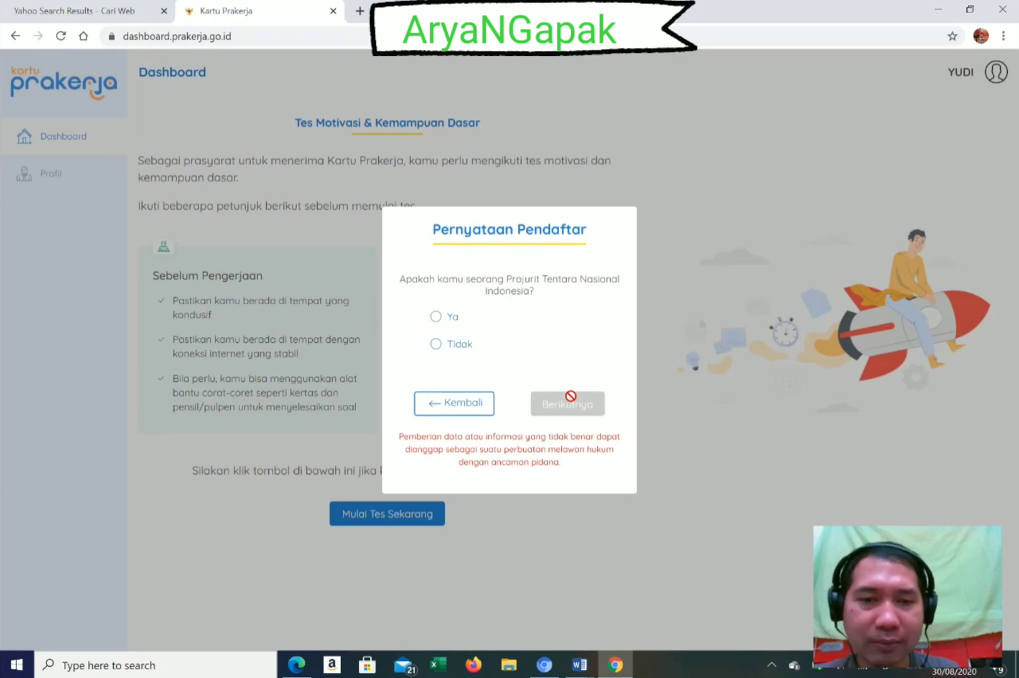
- Answer Tidak to the military, police, village head and state-enterprise board questions
click(433, 343)
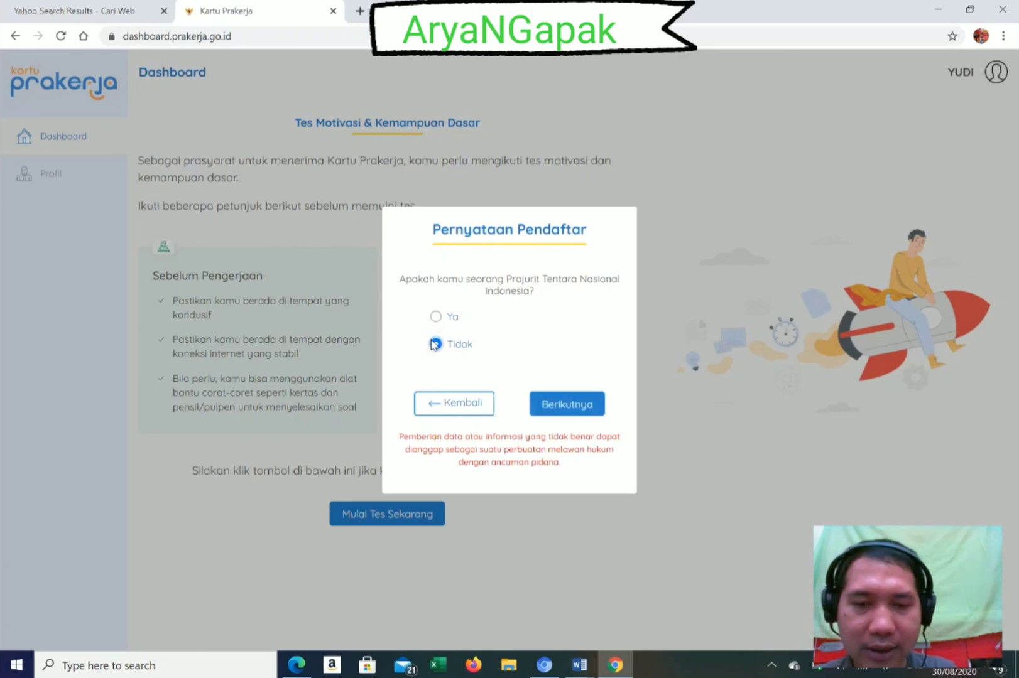
click(565, 407)
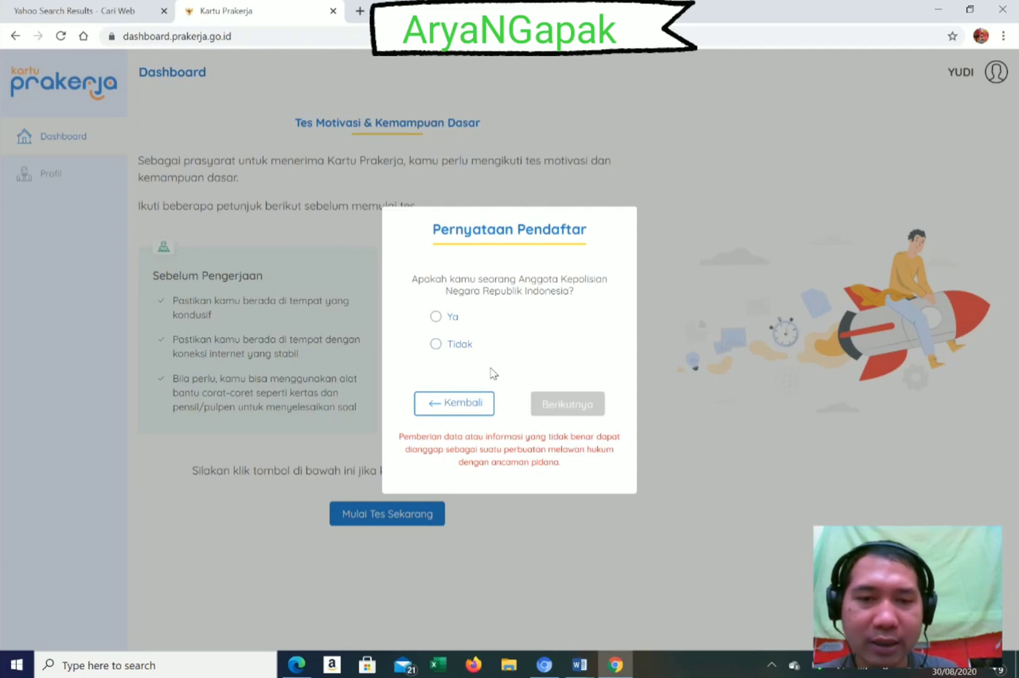
click(437, 344)
click(572, 405)
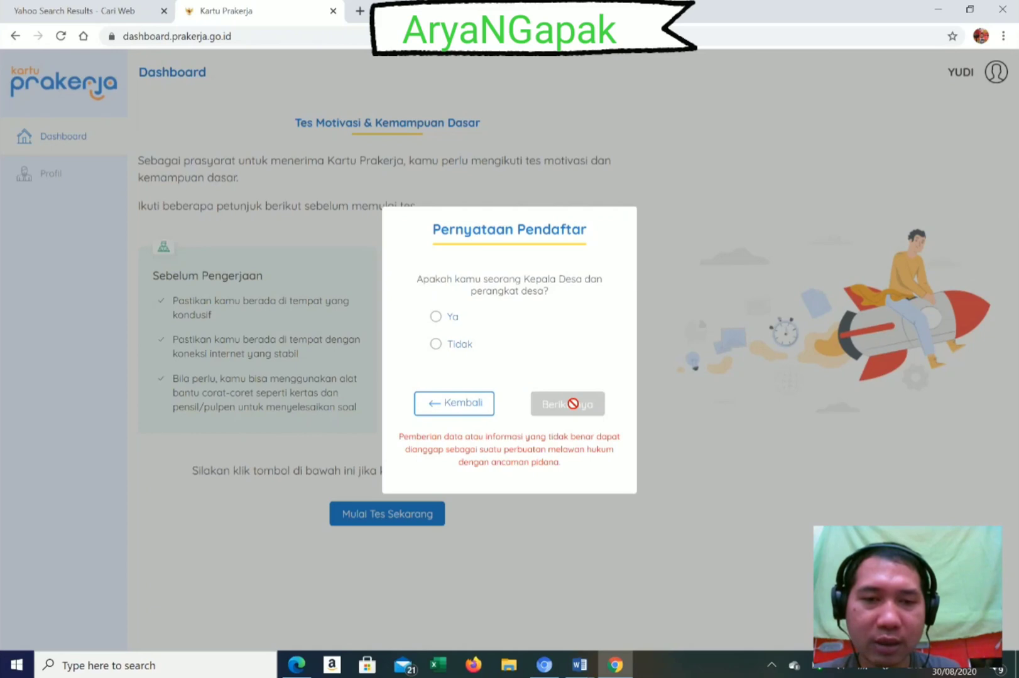
click(436, 345)
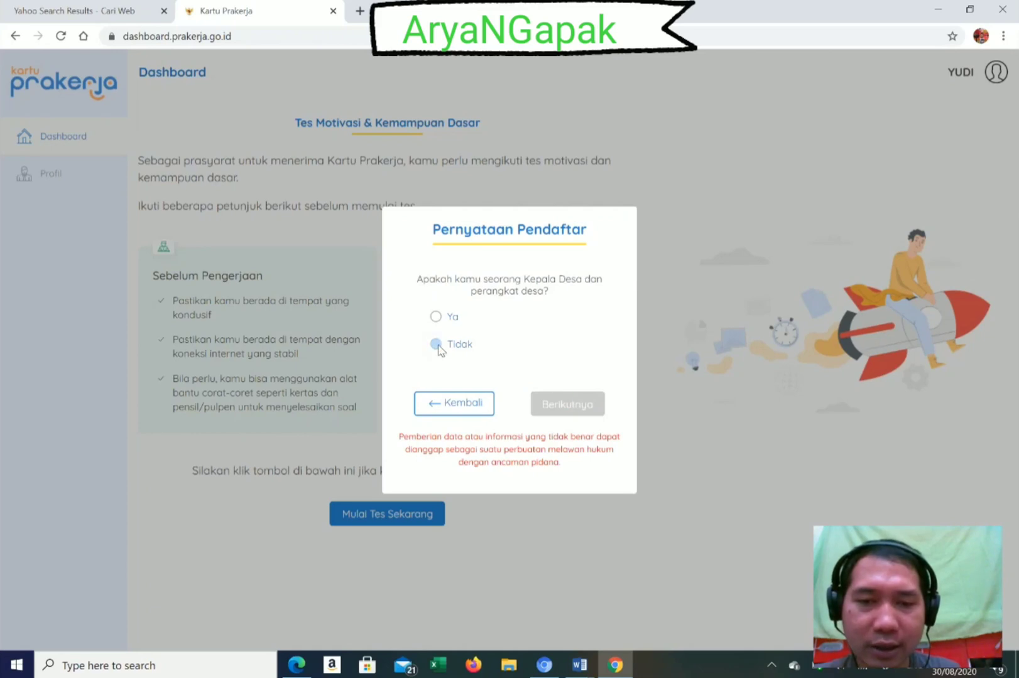
click(575, 405)
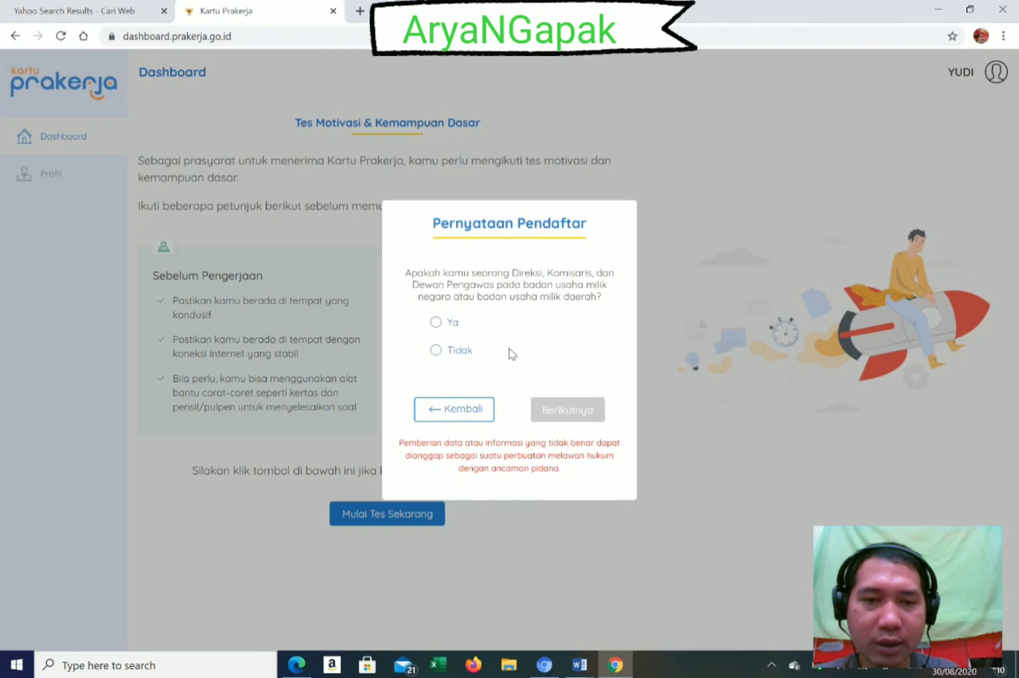
click(459, 352)
- Answer Ya to being unemployed, having worked before and losing work to COVID19, then click Selesai
click(557, 412)
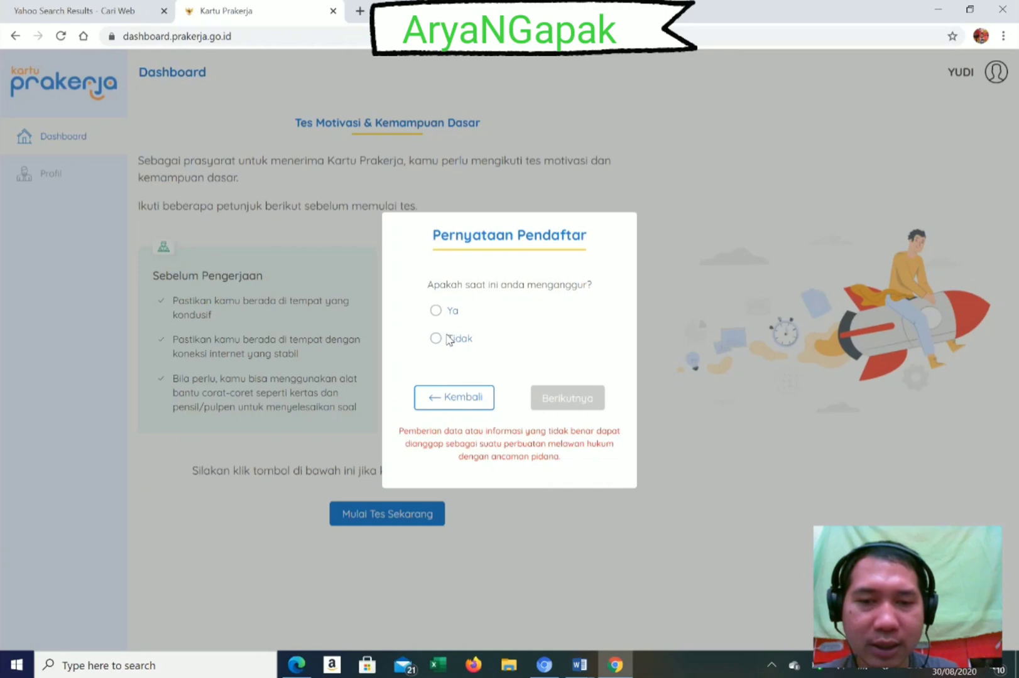
click(438, 313)
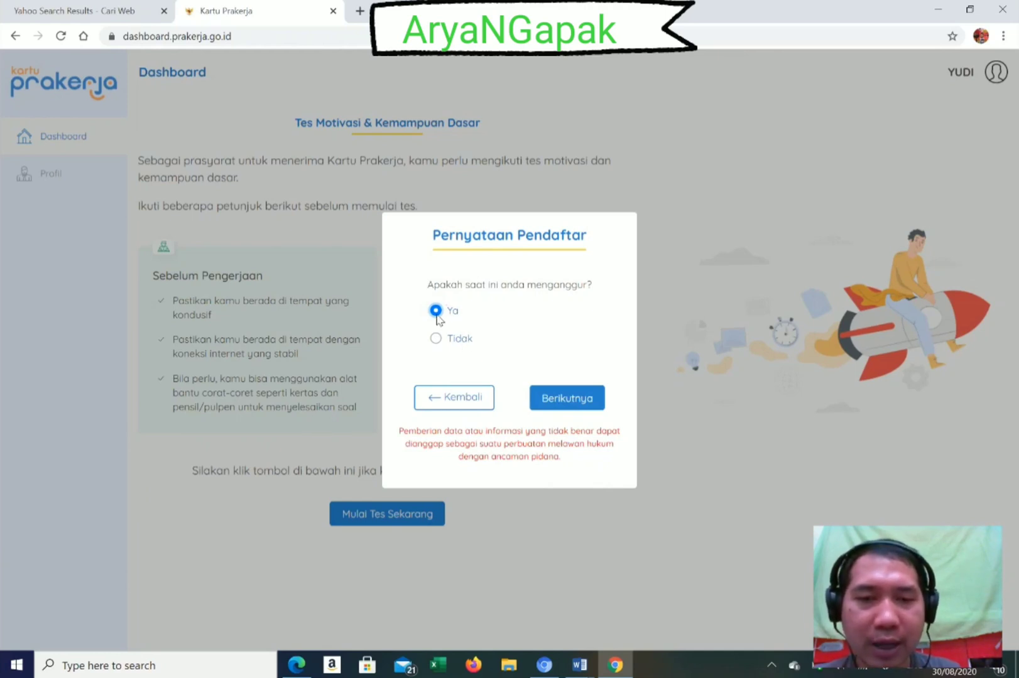
click(570, 403)
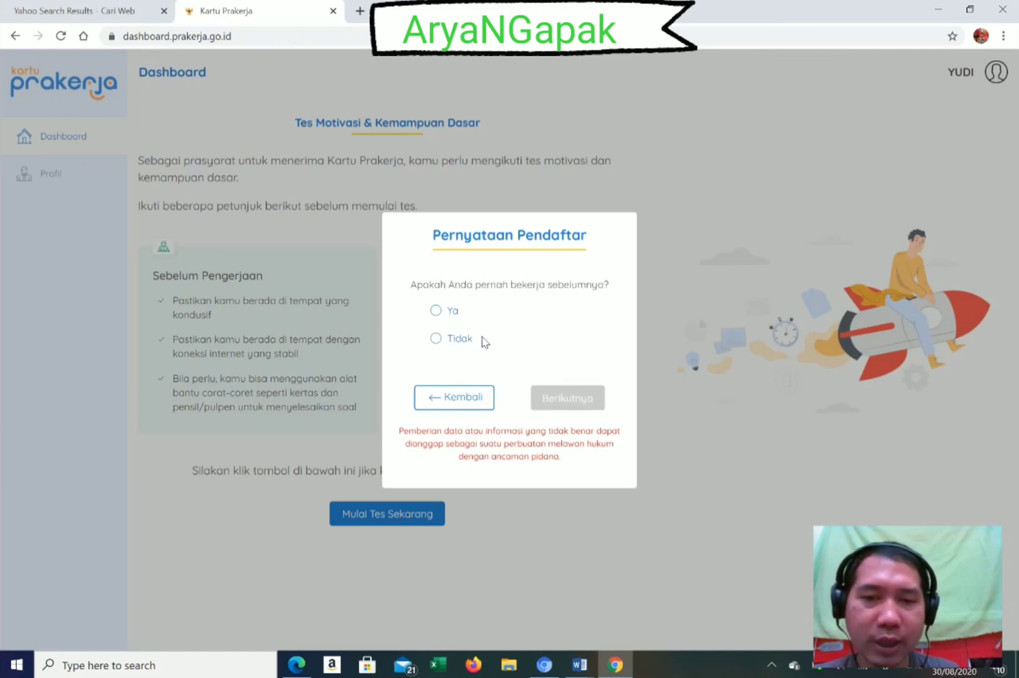
click(443, 314)
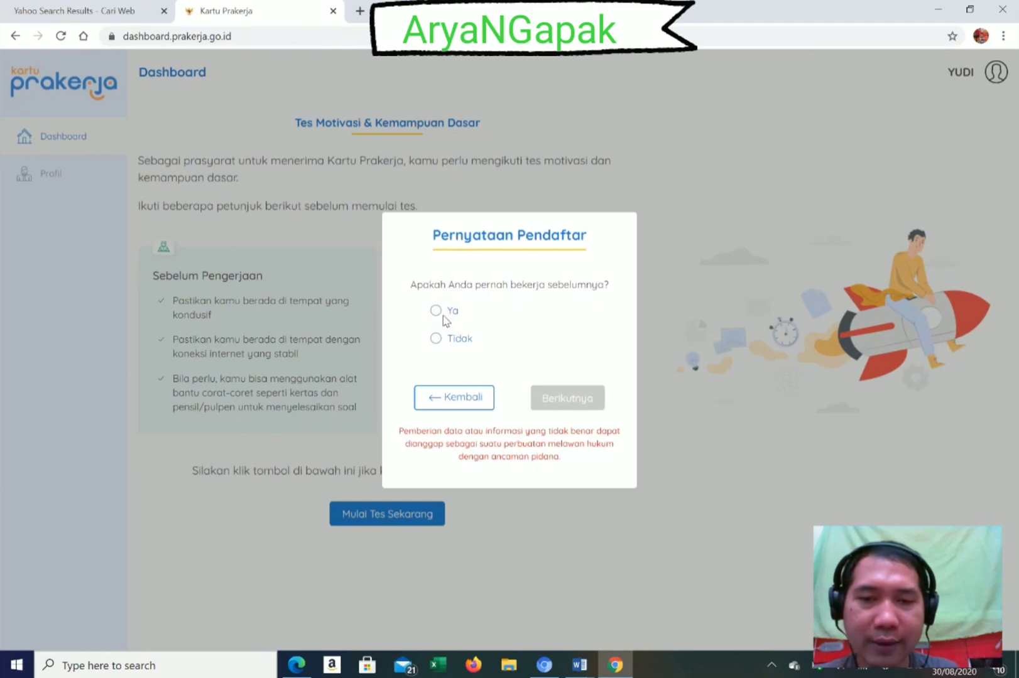
click(436, 311)
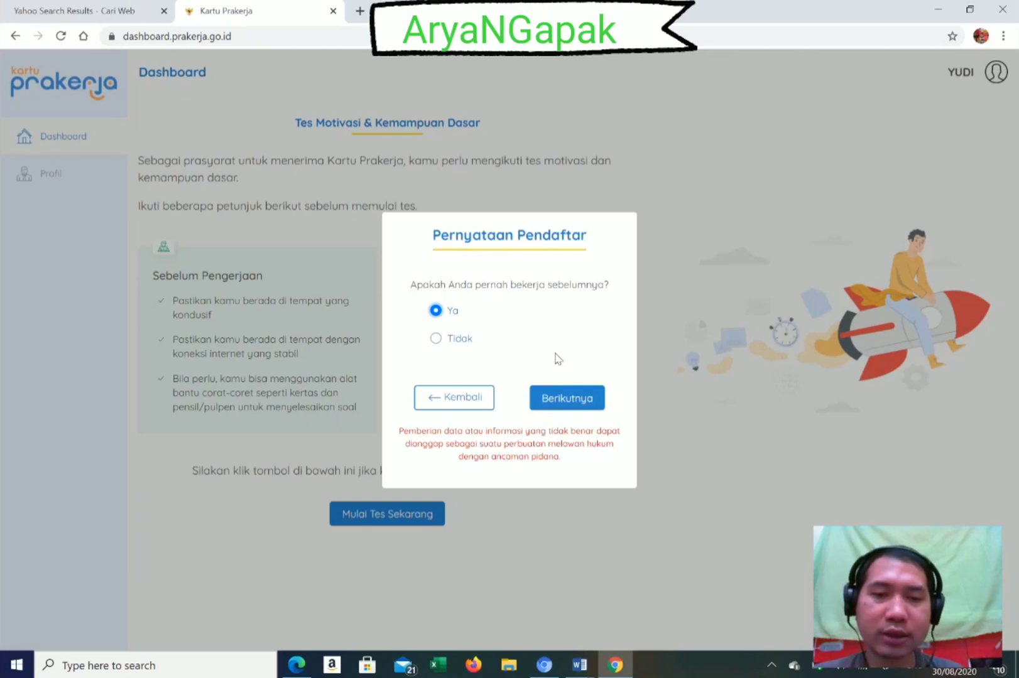
click(583, 403)
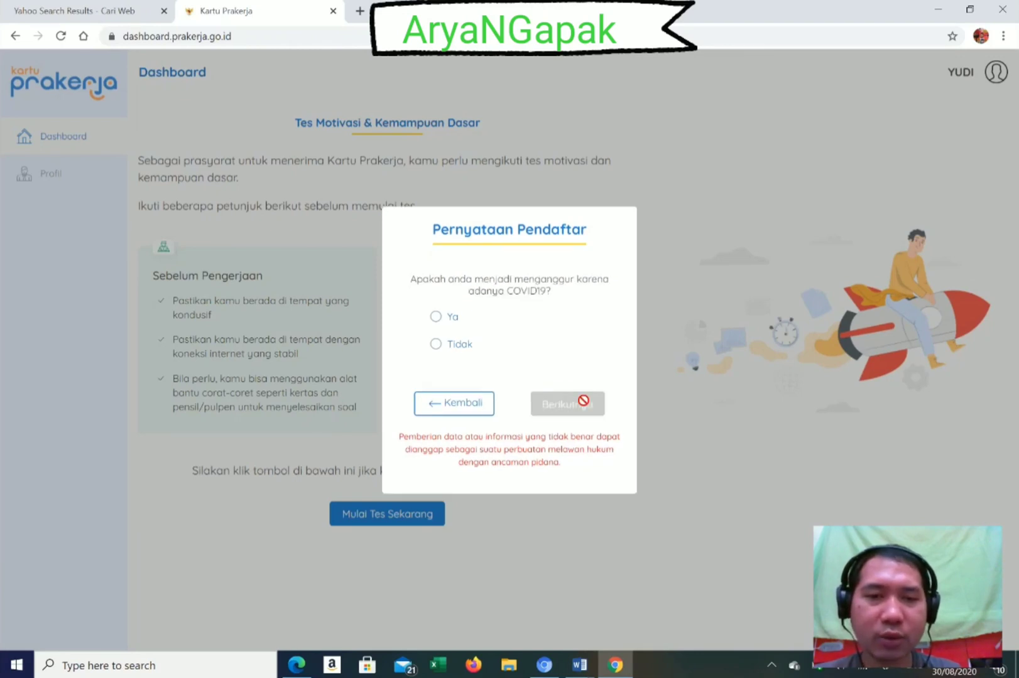
click(451, 320)
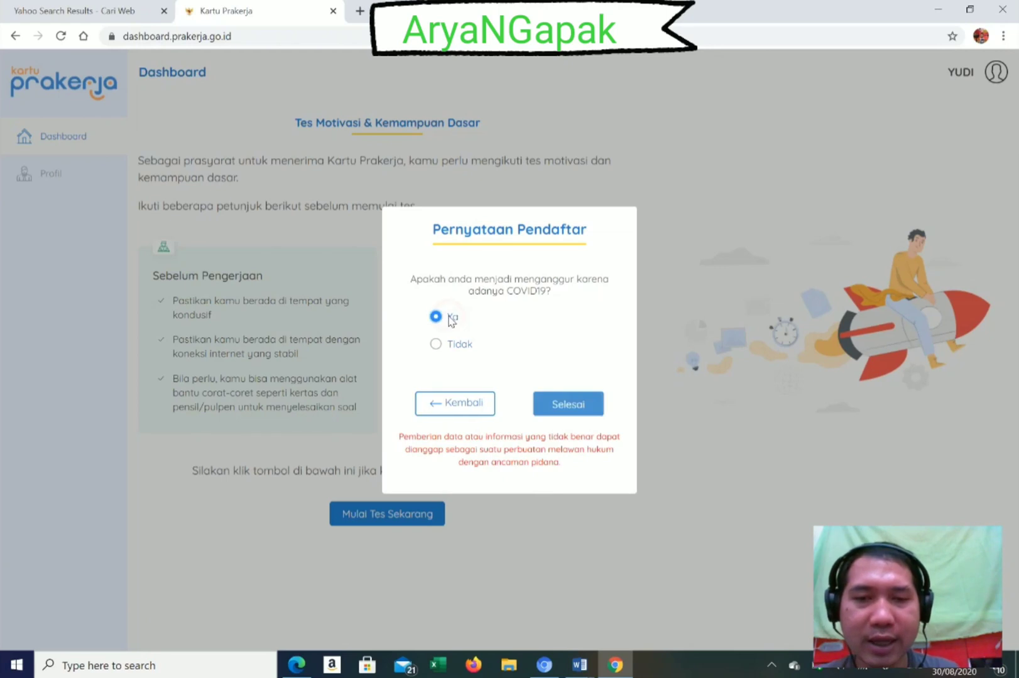
click(571, 407)
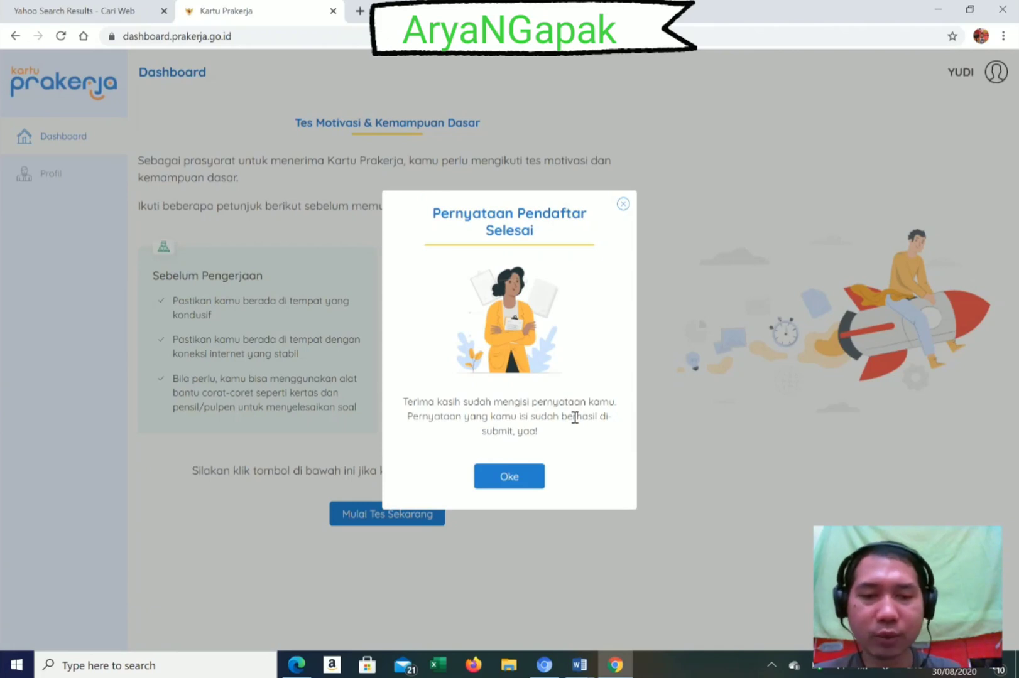
- Dismiss the Pernyataan Pendaftar Selesai message and begin the Tes Motivasi & Kemampuan Dasar
click(511, 477)
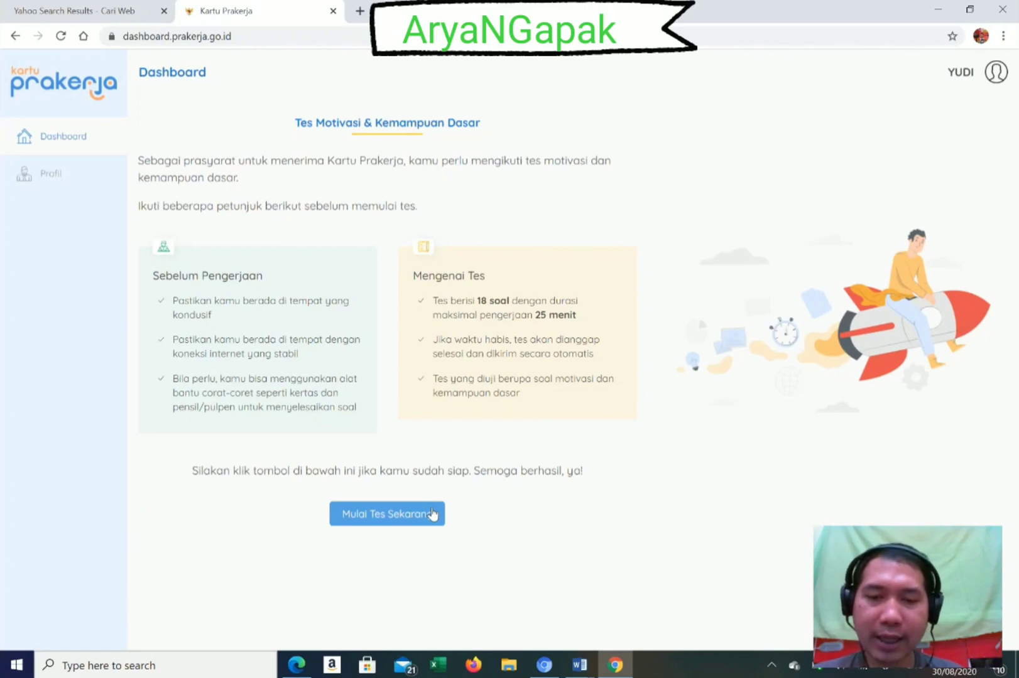
click(433, 515)
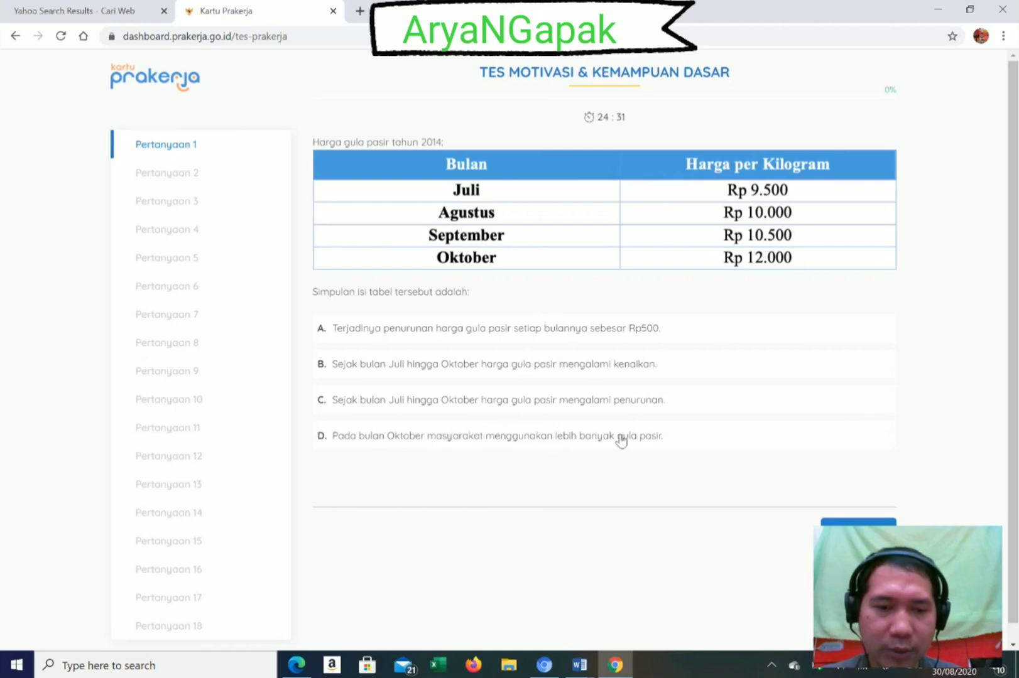
- Answer 'prices rose' for question 1, '5' for question 2 and 'lost my job' for question 3
click(452, 366)
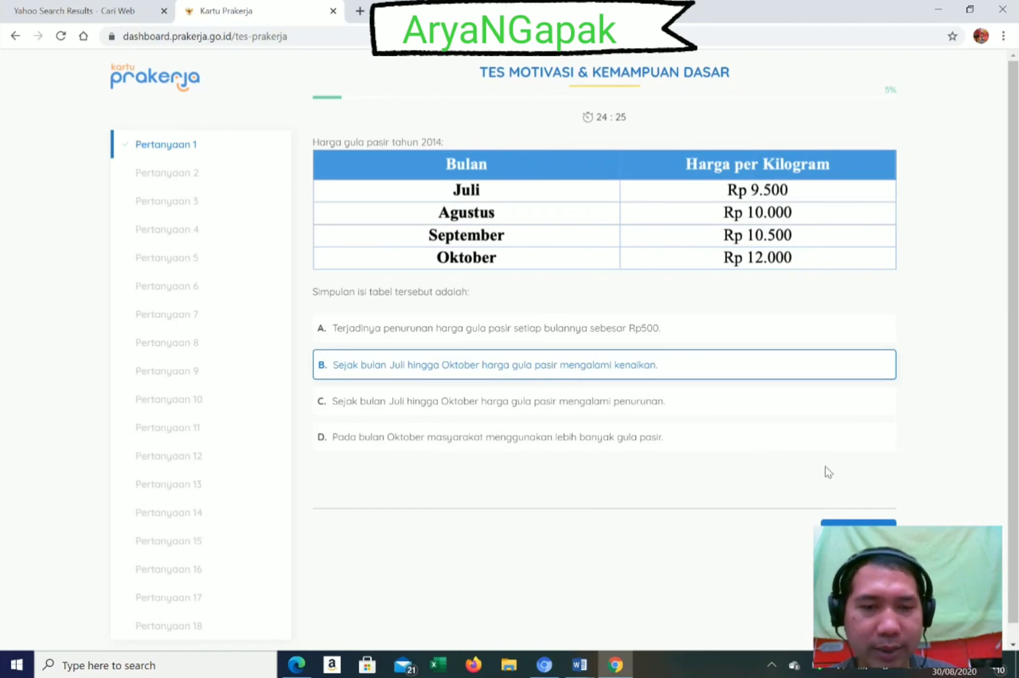
click(868, 523)
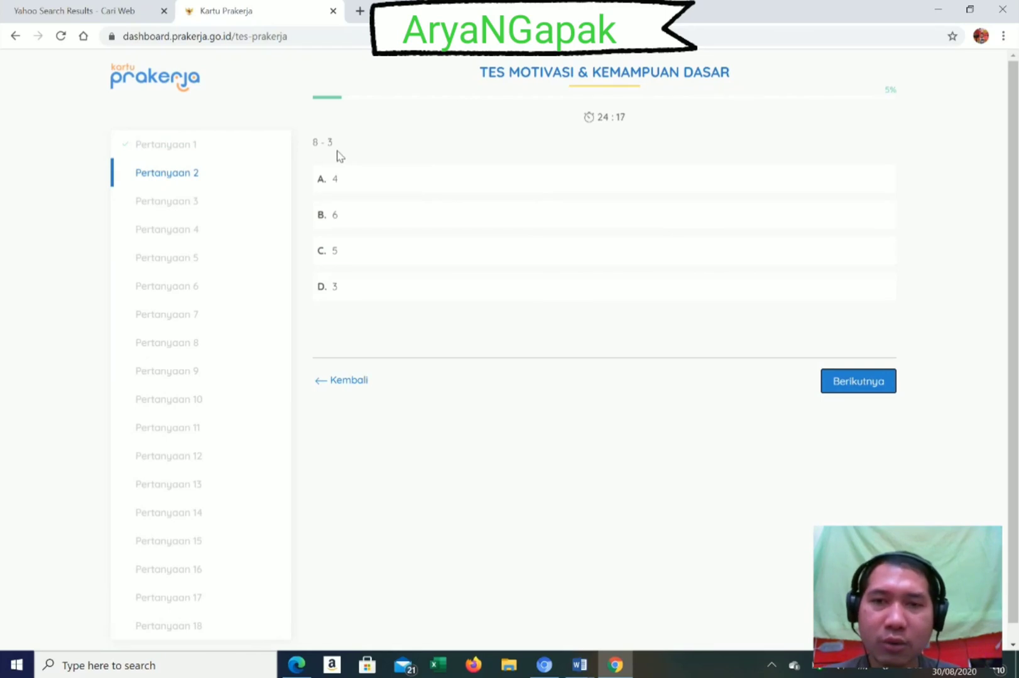
click(363, 252)
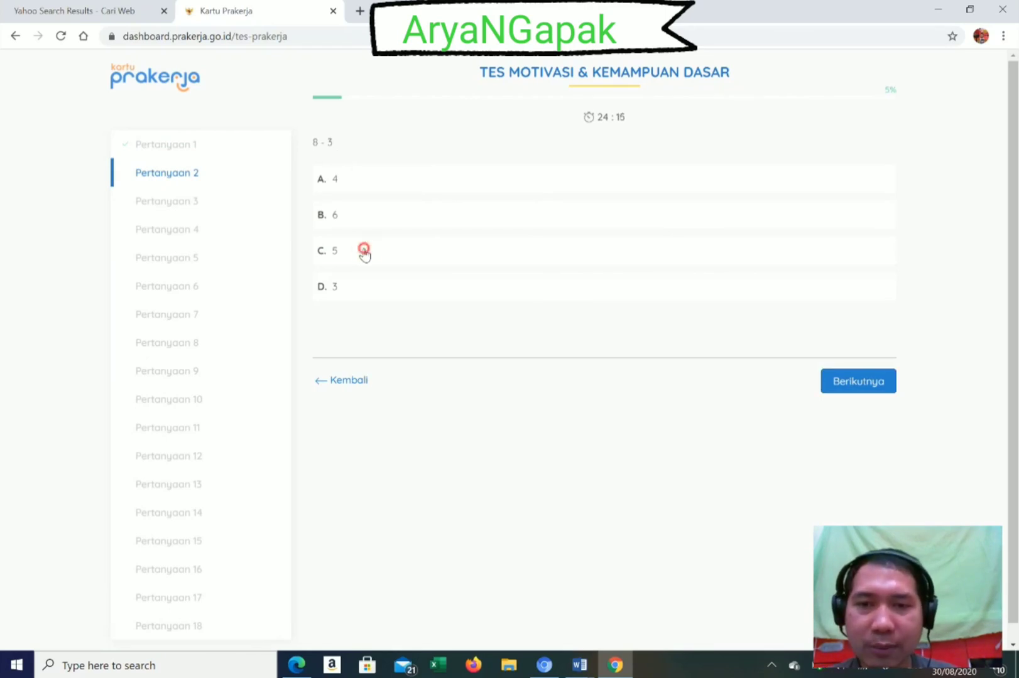
click(864, 389)
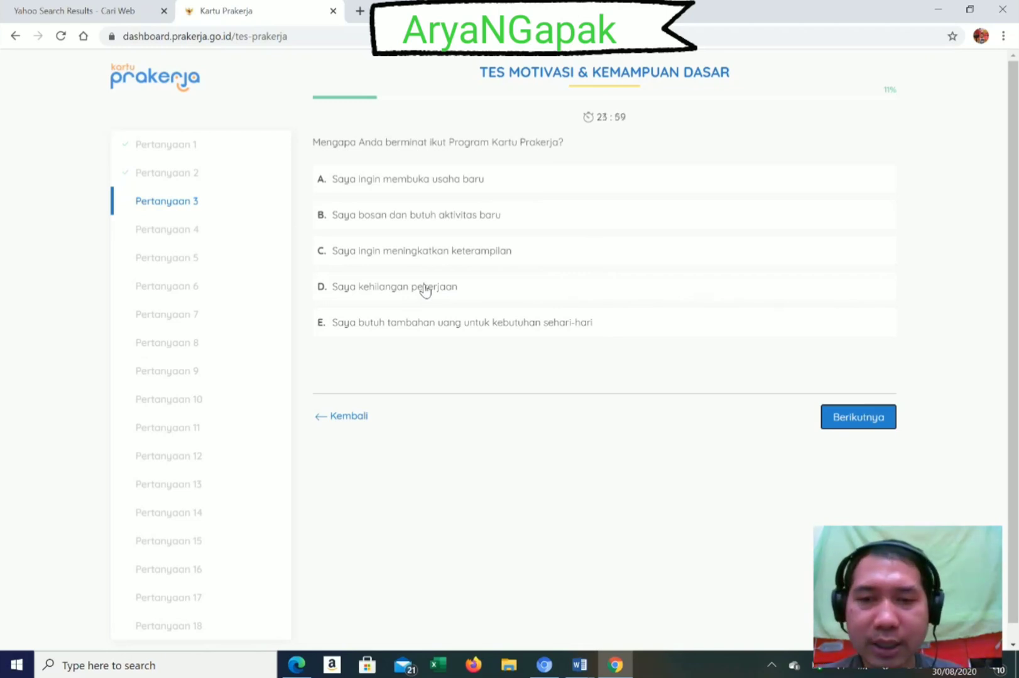
click(425, 289)
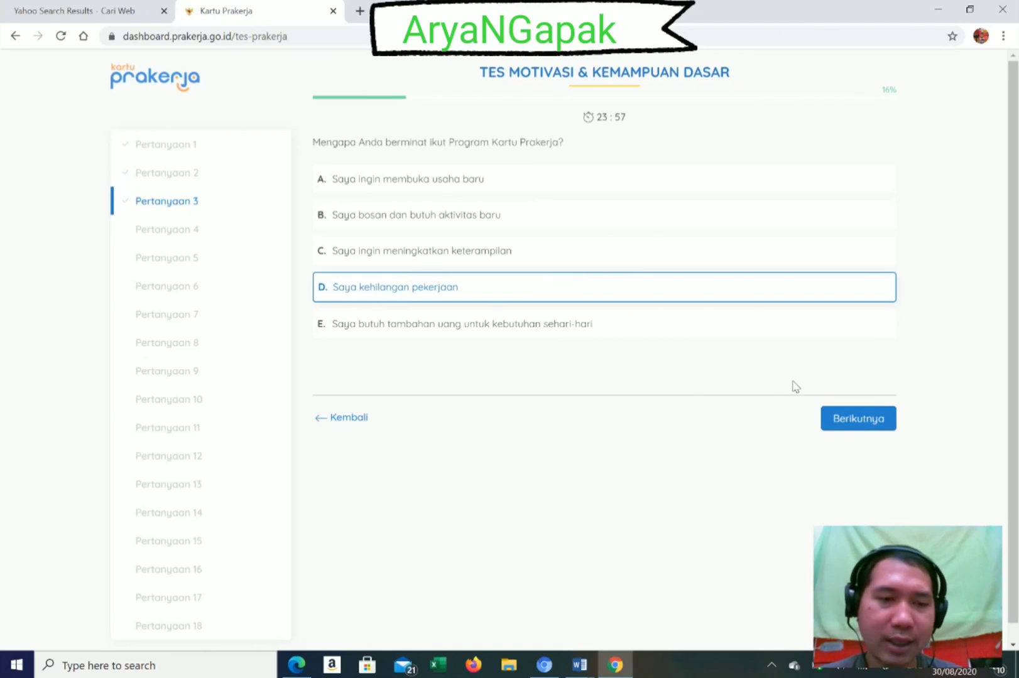
click(859, 420)
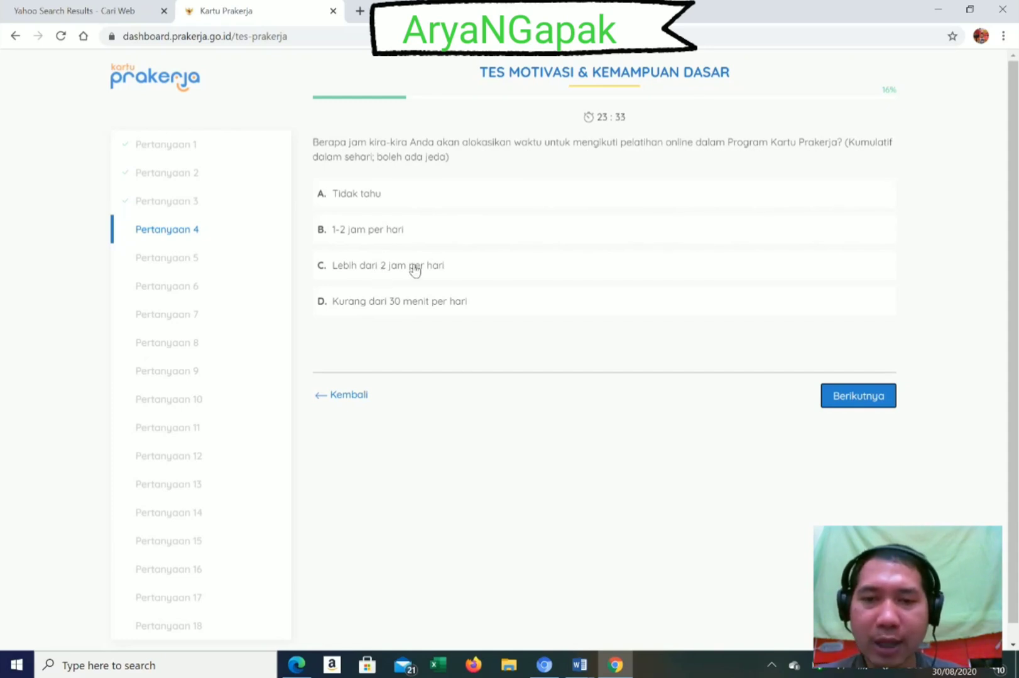
- Answer questions 4–6: more than 2 hours per day, Tidak setuju, Sangat setuju
click(404, 269)
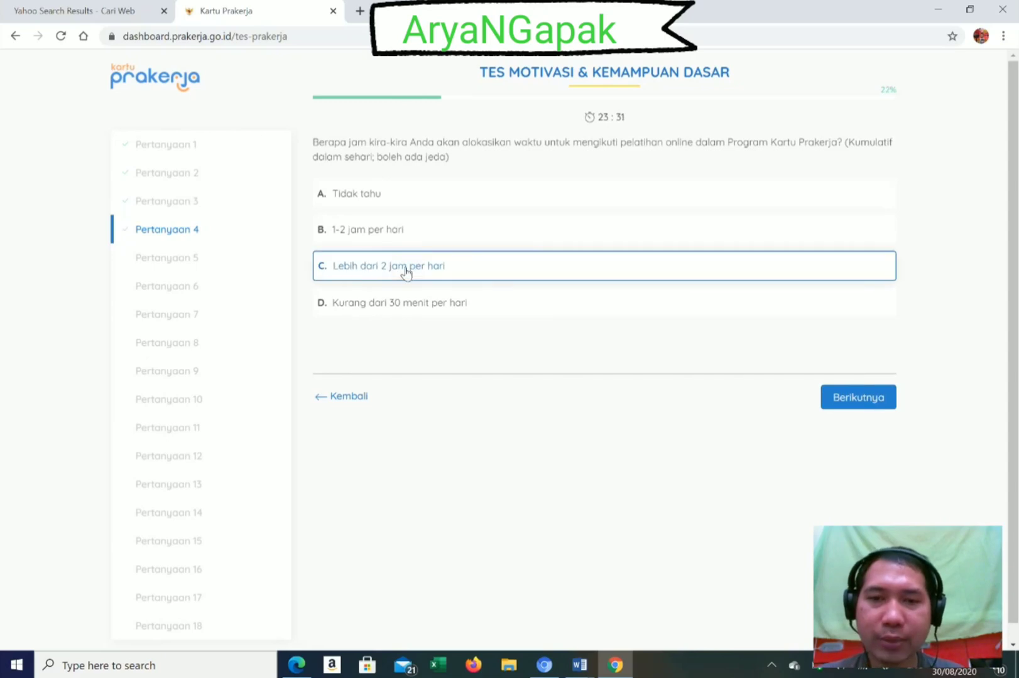
click(843, 394)
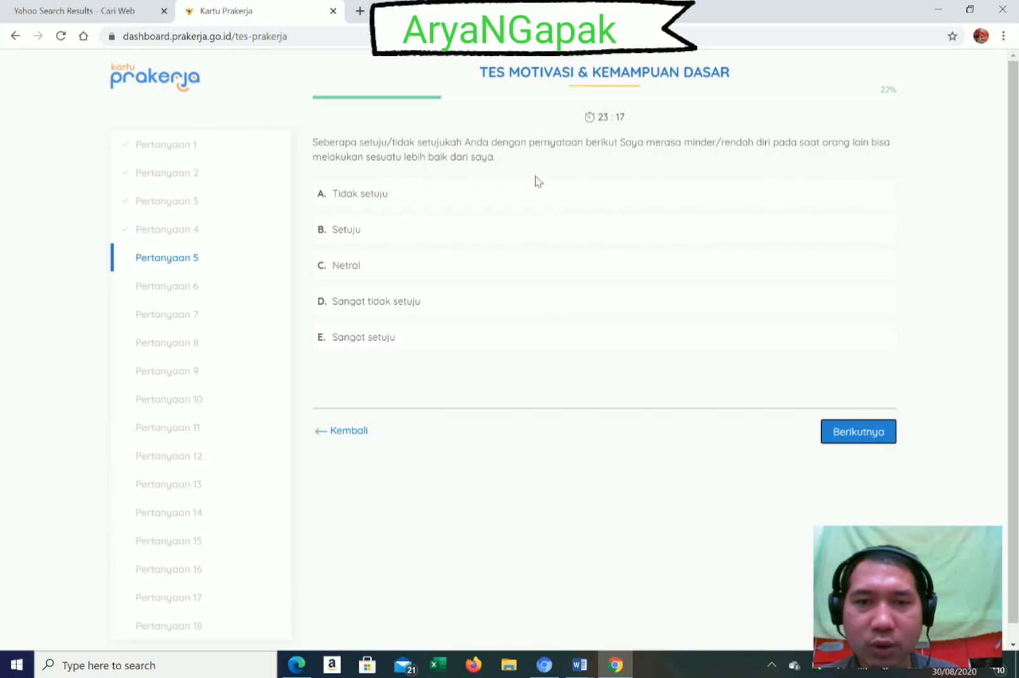
click(353, 200)
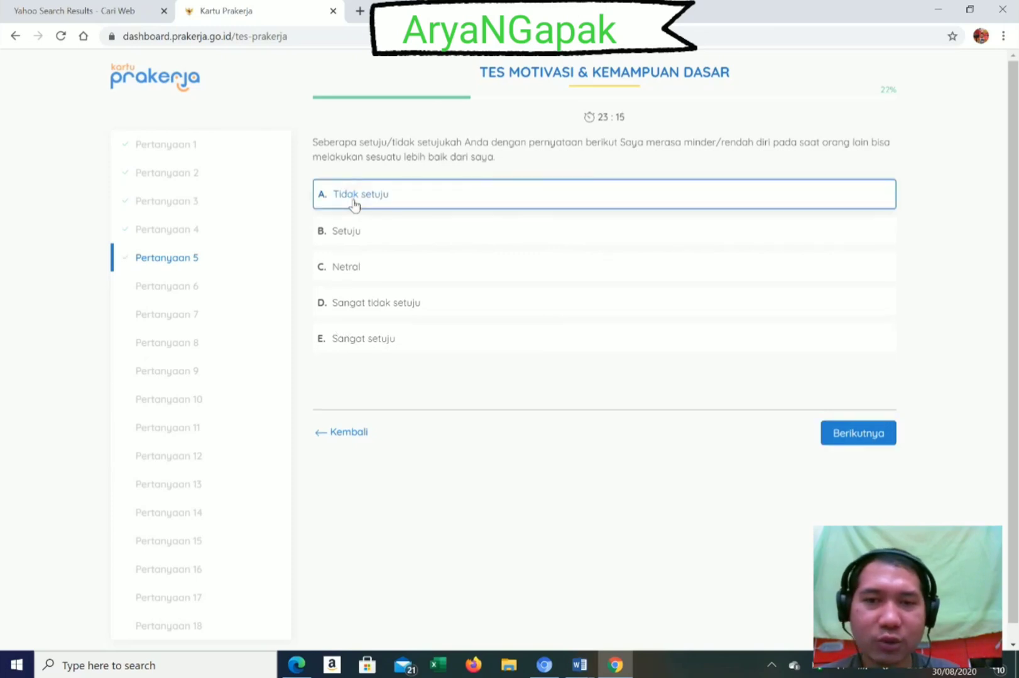
click(862, 433)
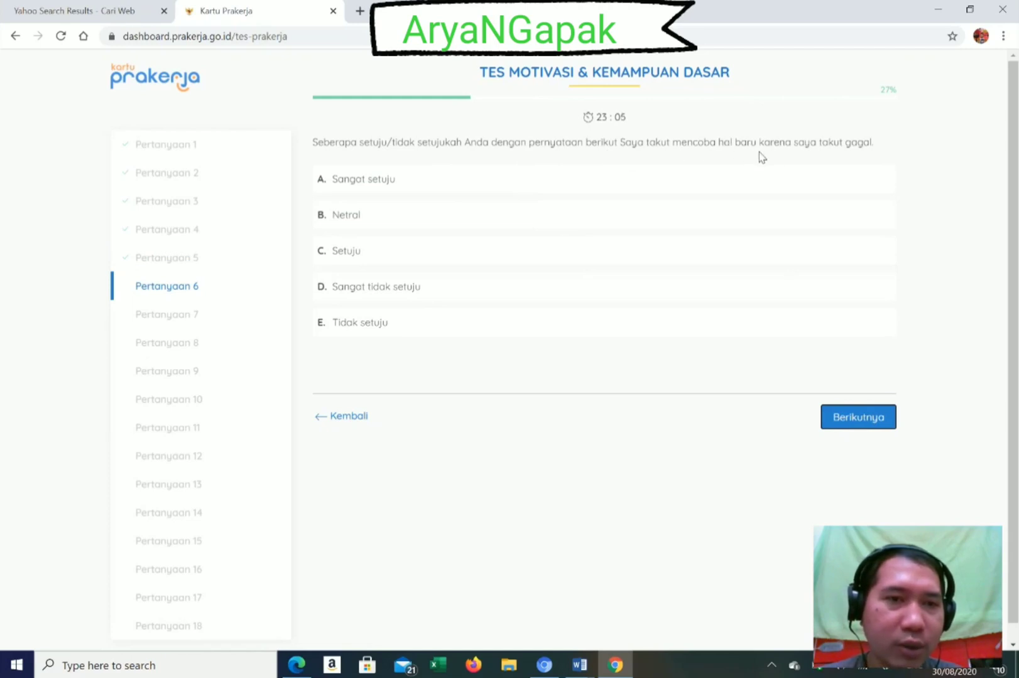
click(435, 189)
click(852, 426)
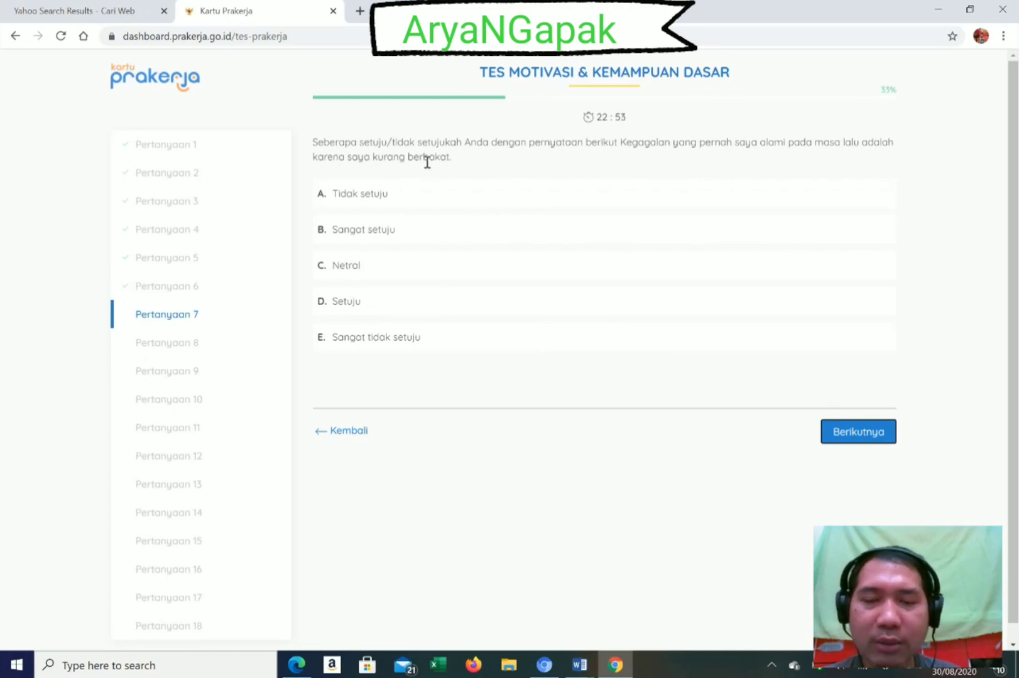
- Answer questions 7–10: Tidak setuju, Tidak setuju, Sangat tidak setuju, Sangat tidak setuju
click(417, 196)
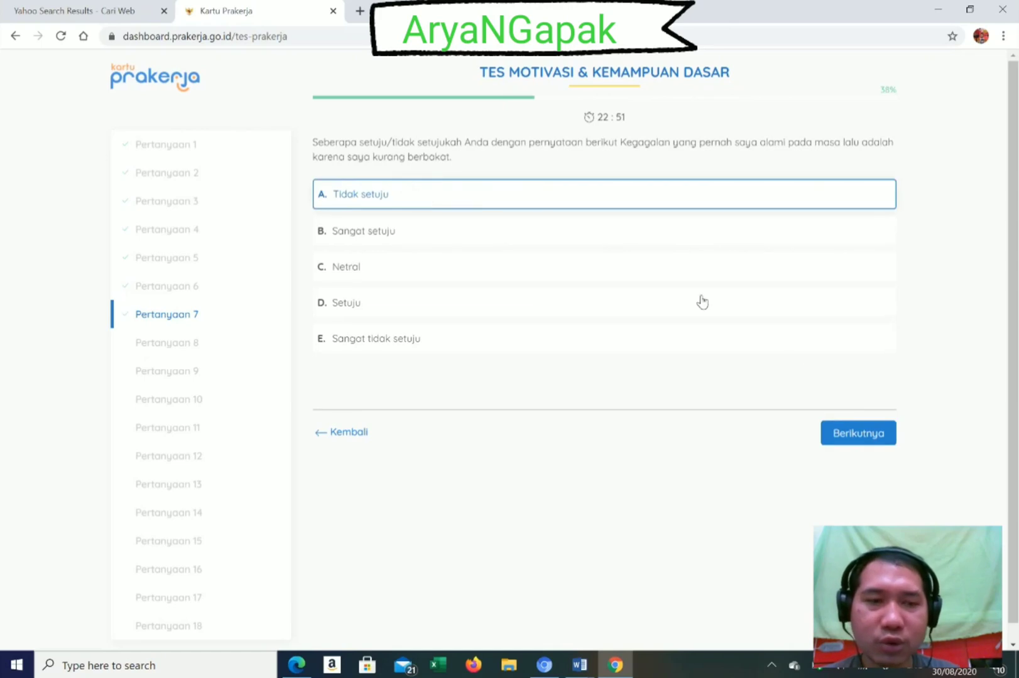
click(858, 434)
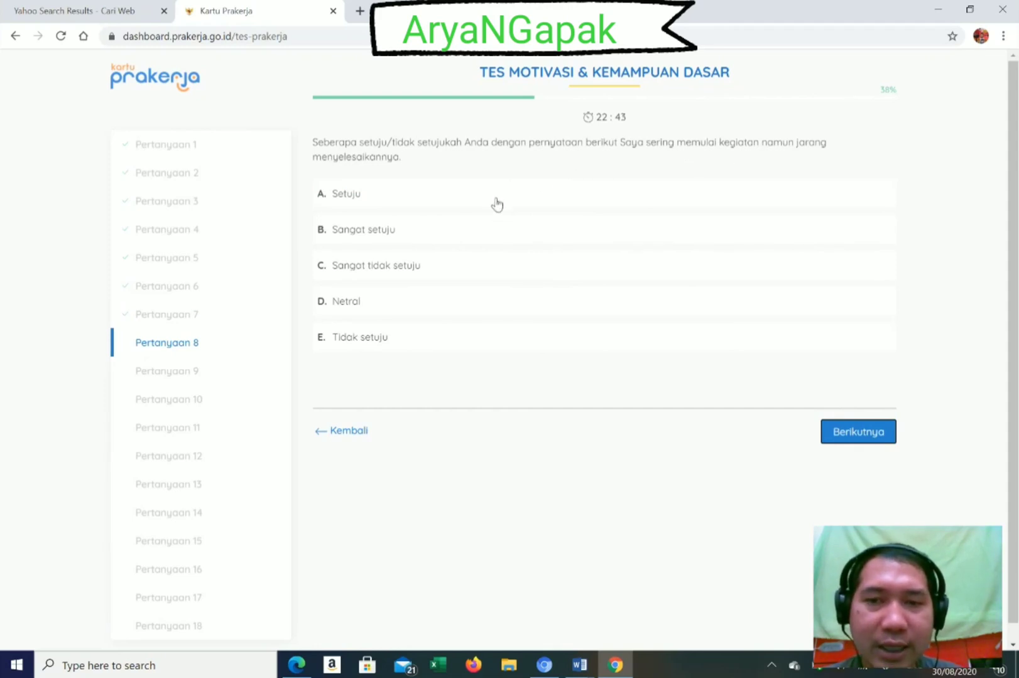
click(453, 336)
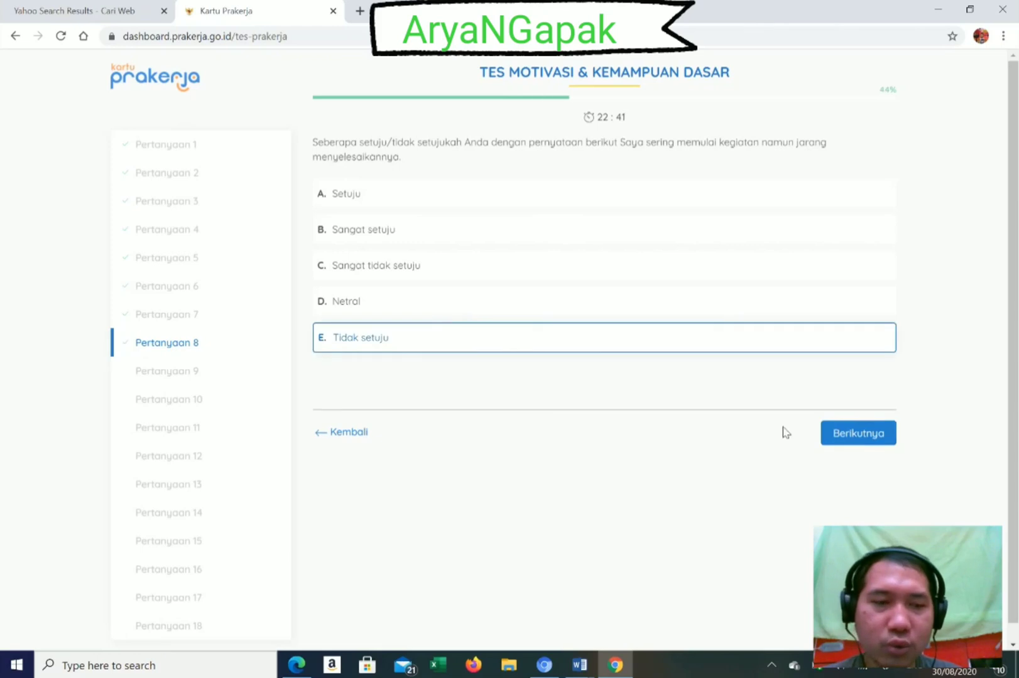
click(854, 439)
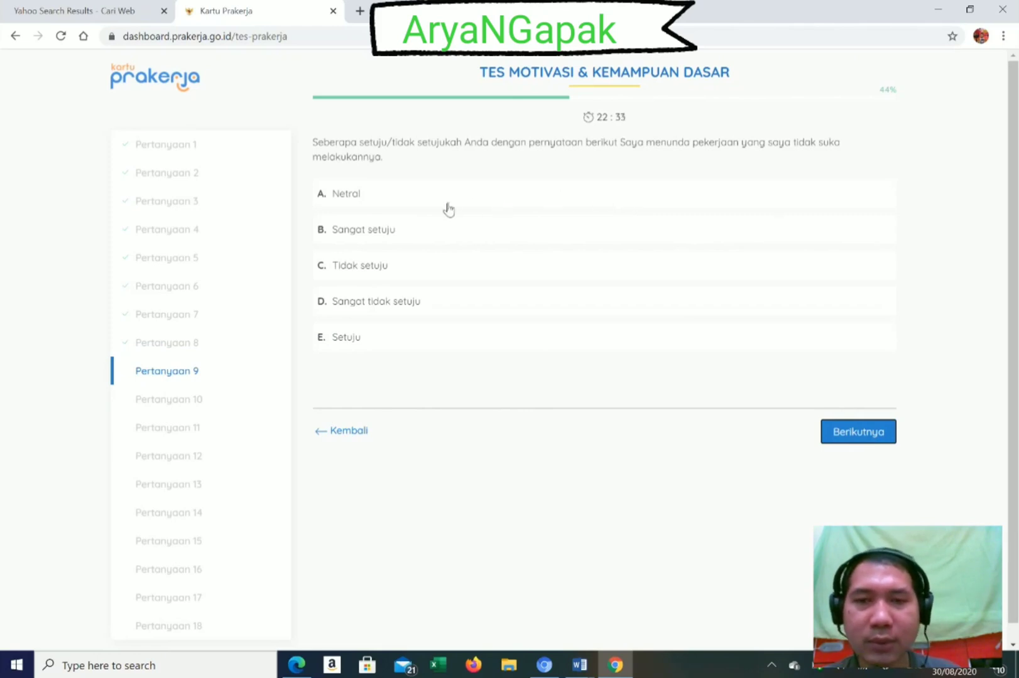
click(432, 310)
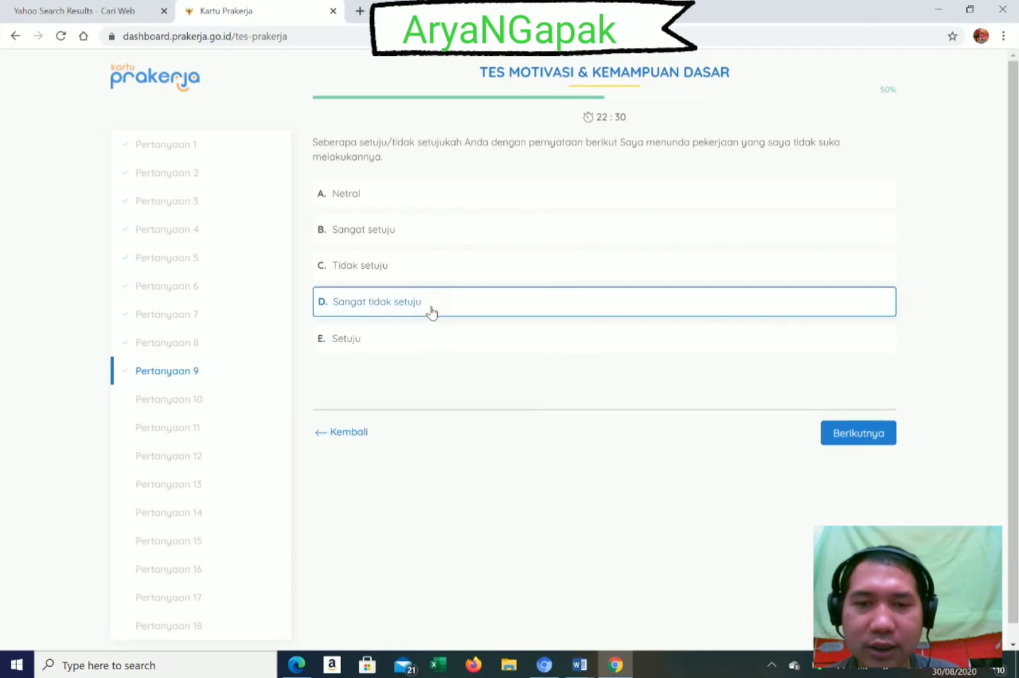
click(875, 440)
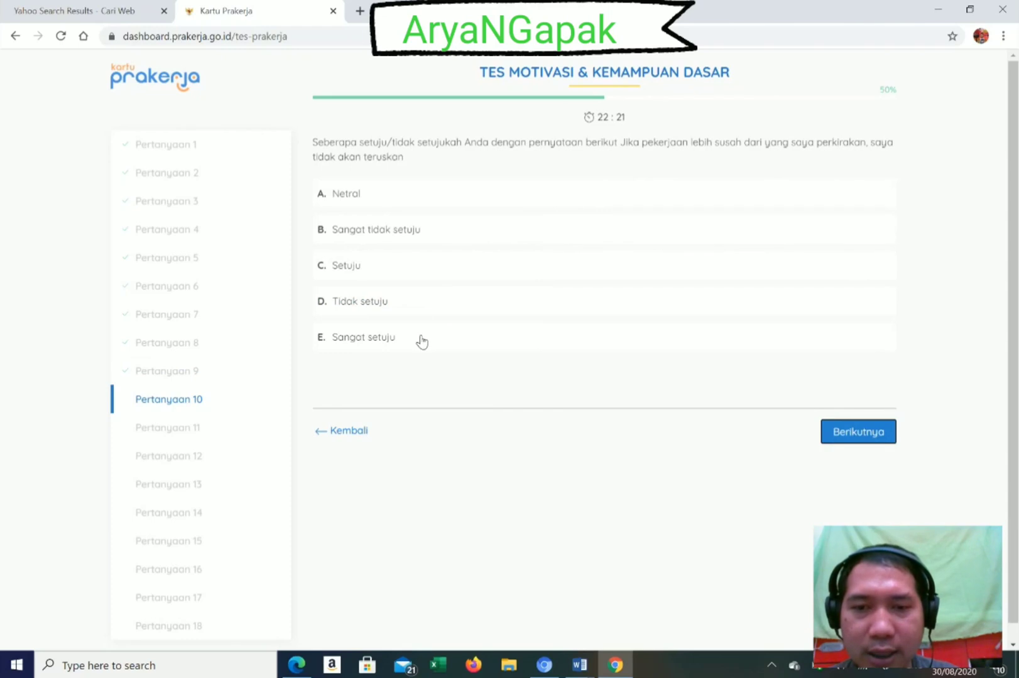
click(416, 230)
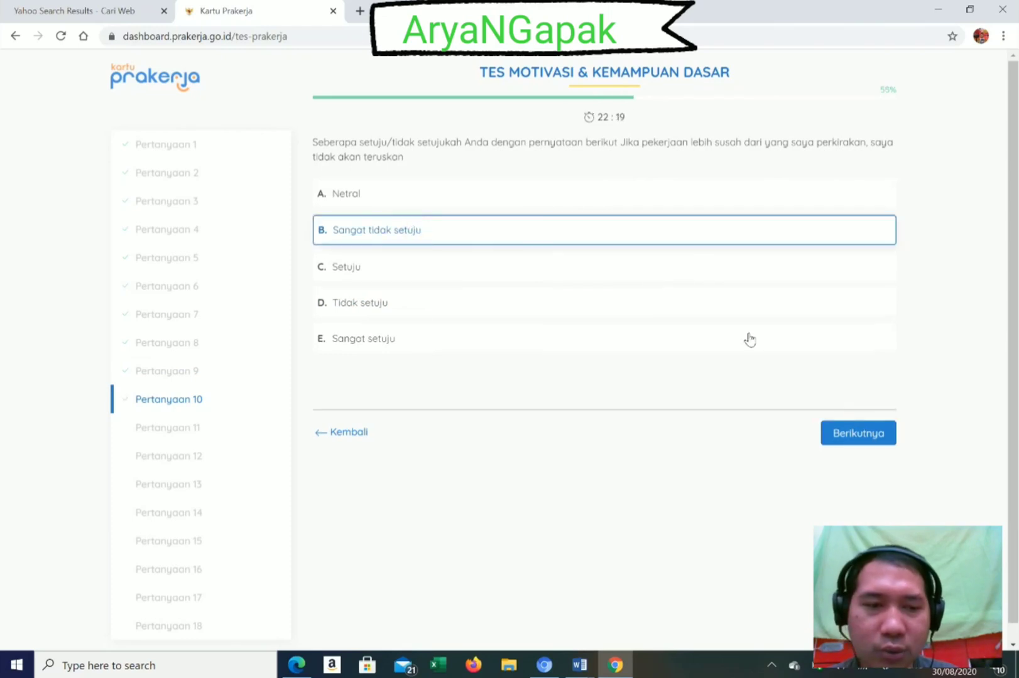
click(864, 433)
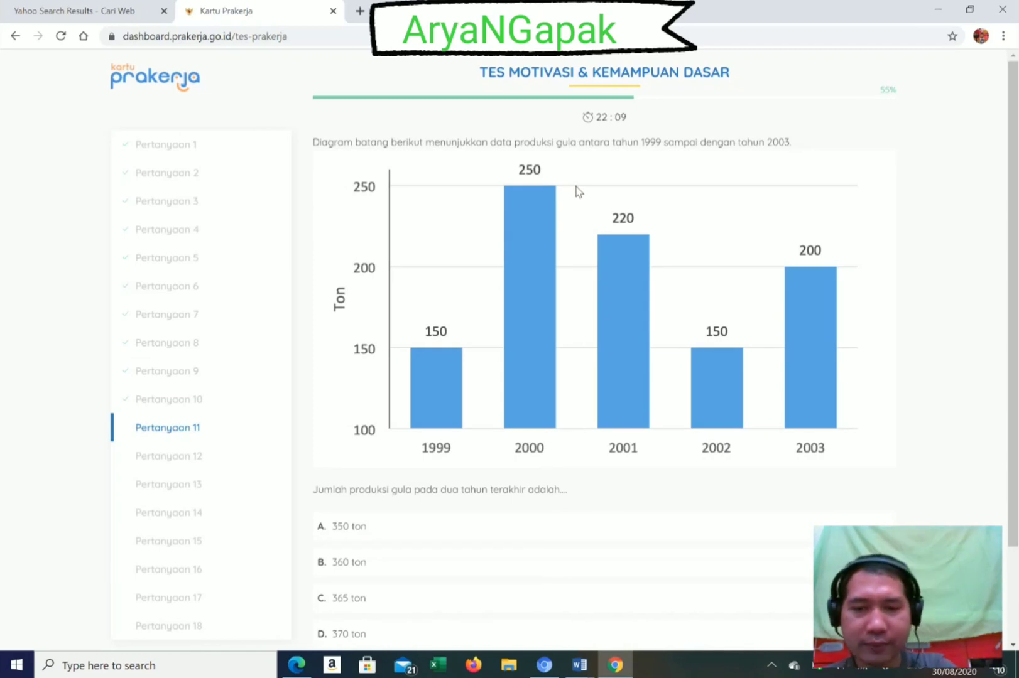
- Answer question 11 on sugar production with 350 ton
scroll(579, 192, down, 1)
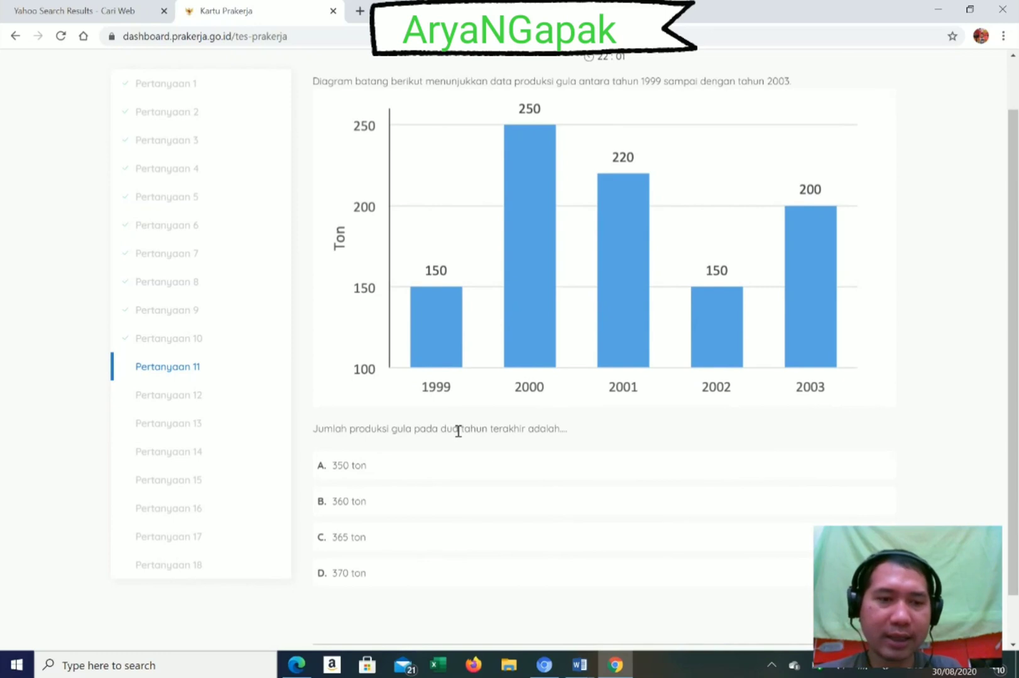
scroll(459, 431, up, 1)
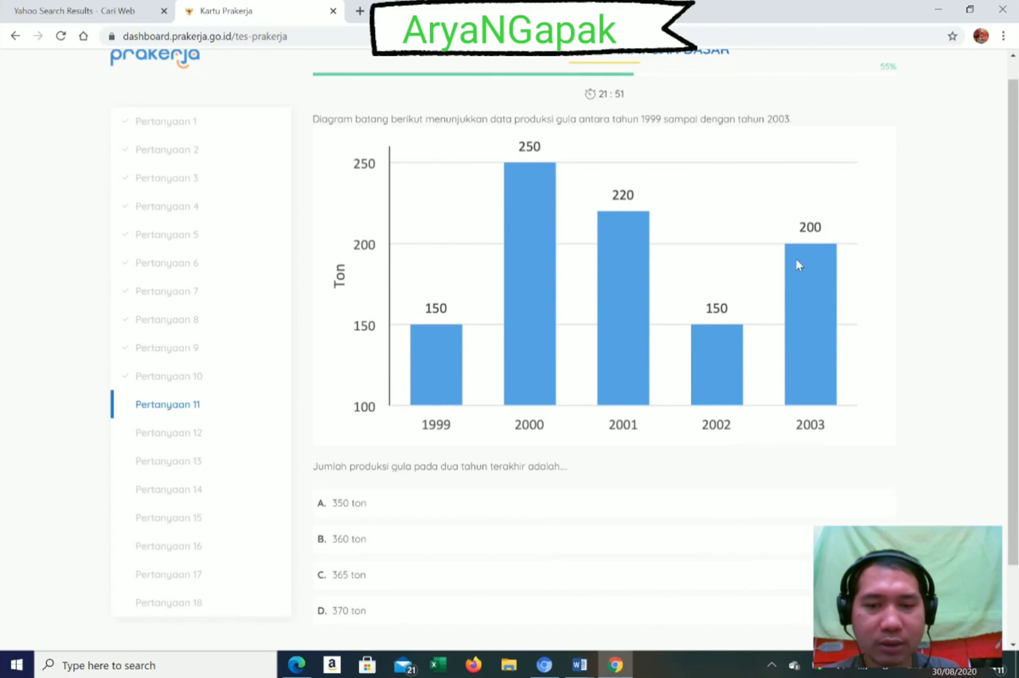
click(378, 504)
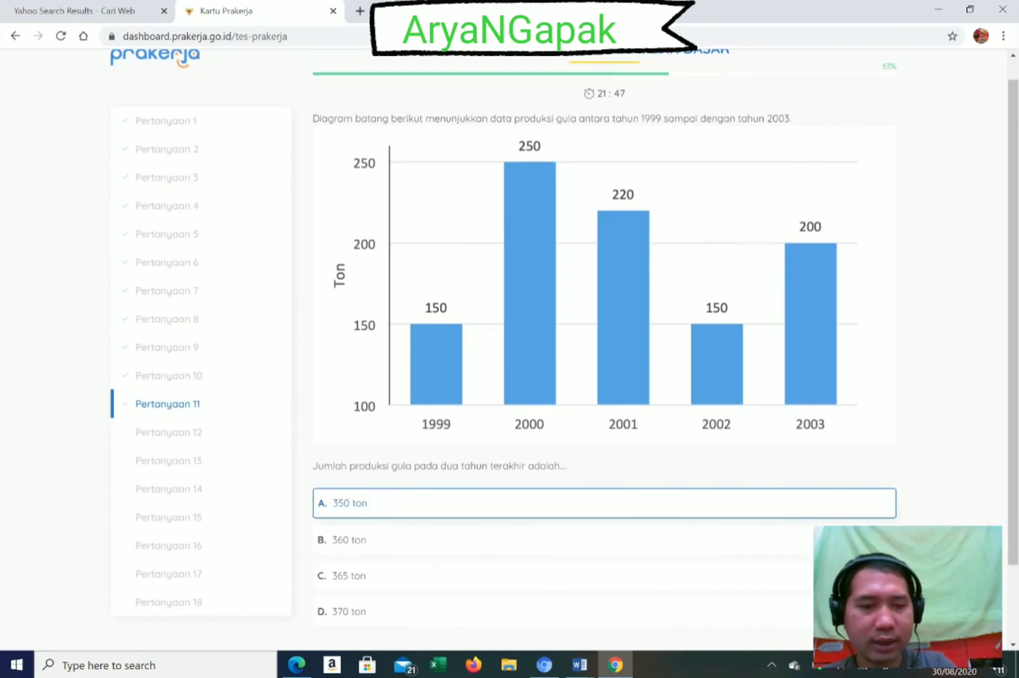
scroll(716, 544, down, 2)
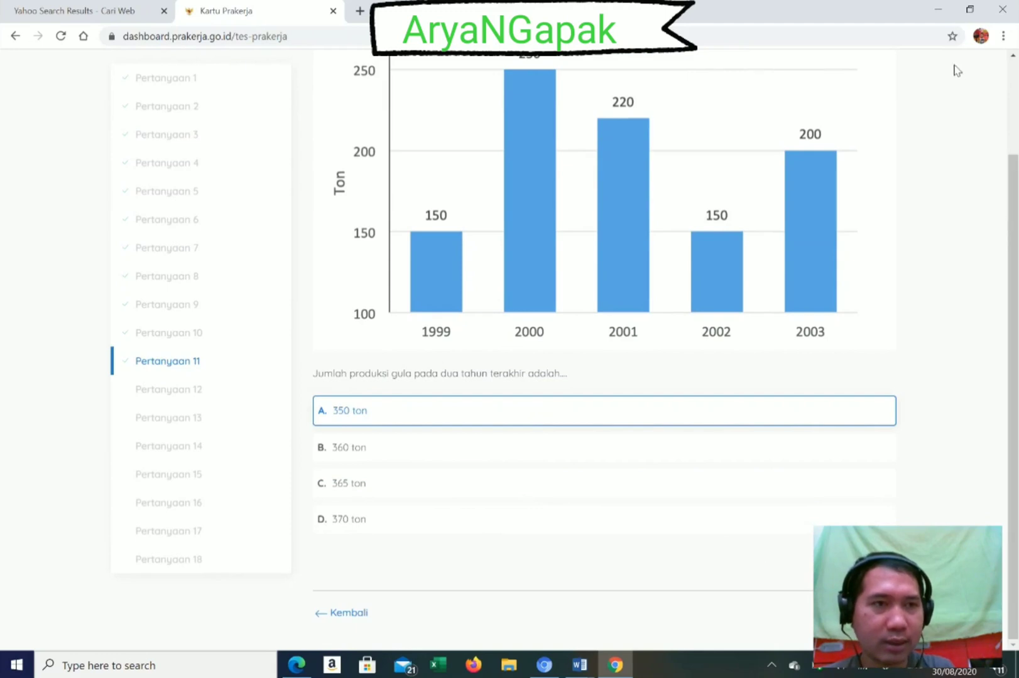
- Resize and reposition the Chrome window, then bring the quiz window back from the desktop
click(969, 10)
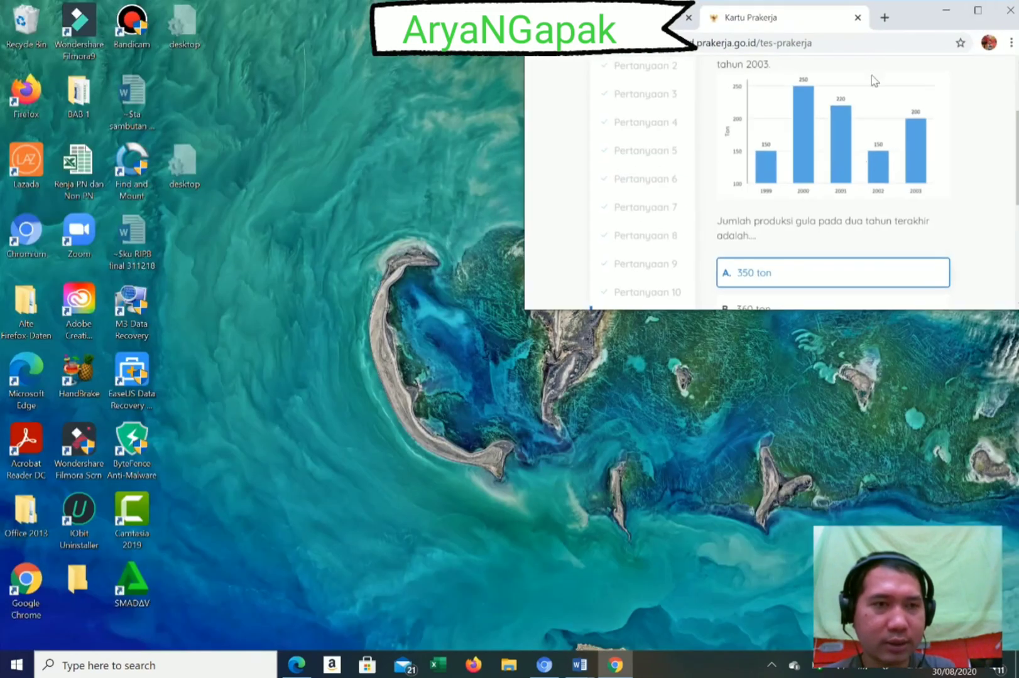
drag(901, 22, 717, 41)
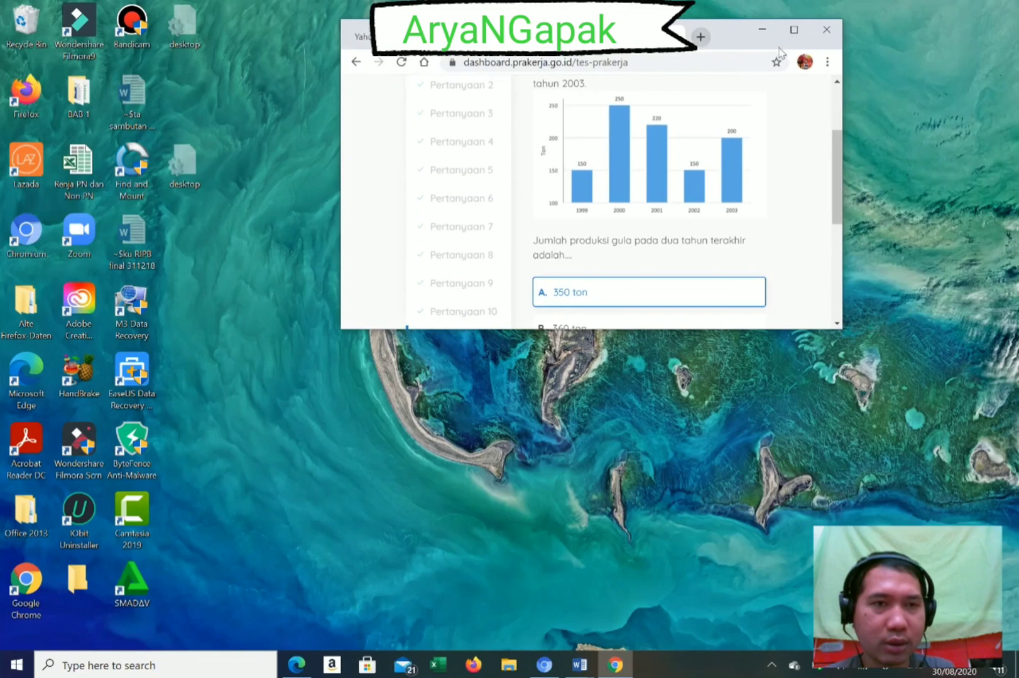
click(796, 29)
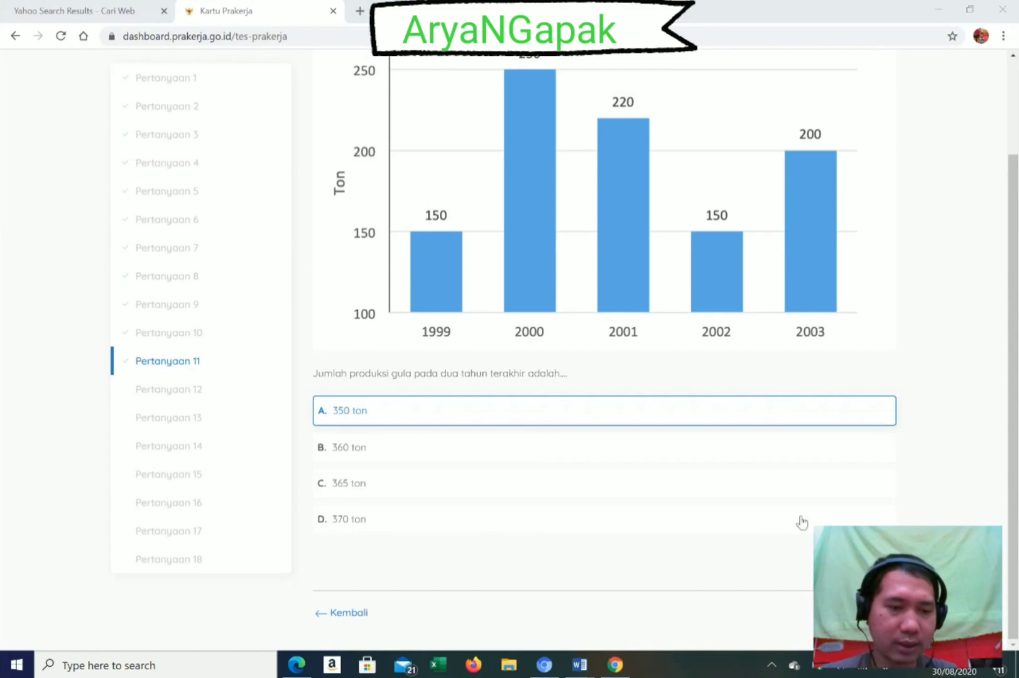
drag(877, 22, 635, 30)
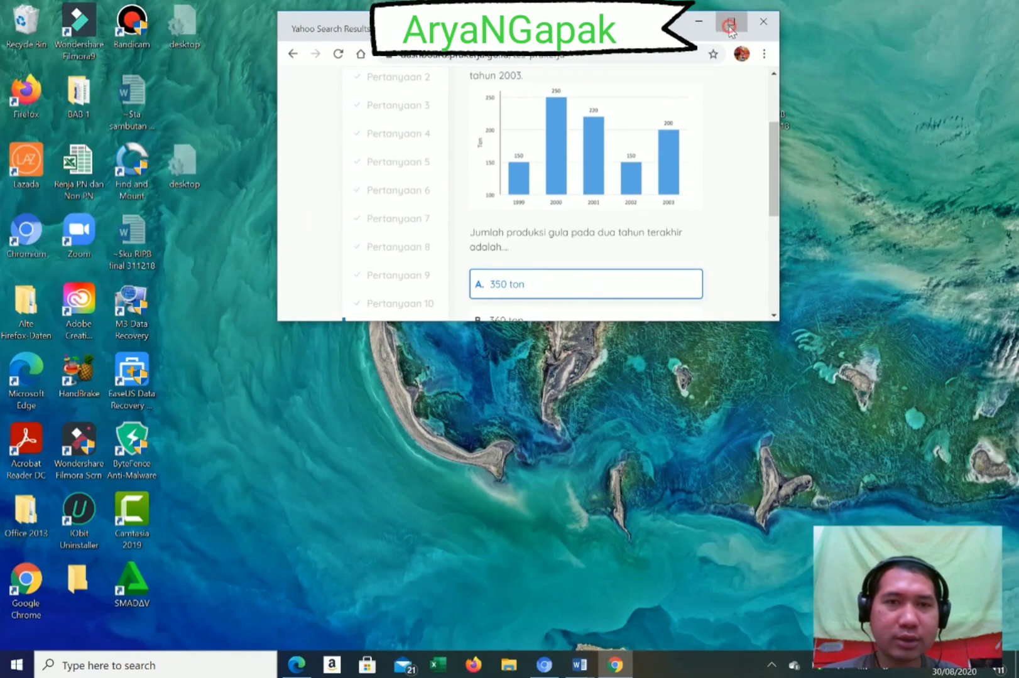
click(730, 21)
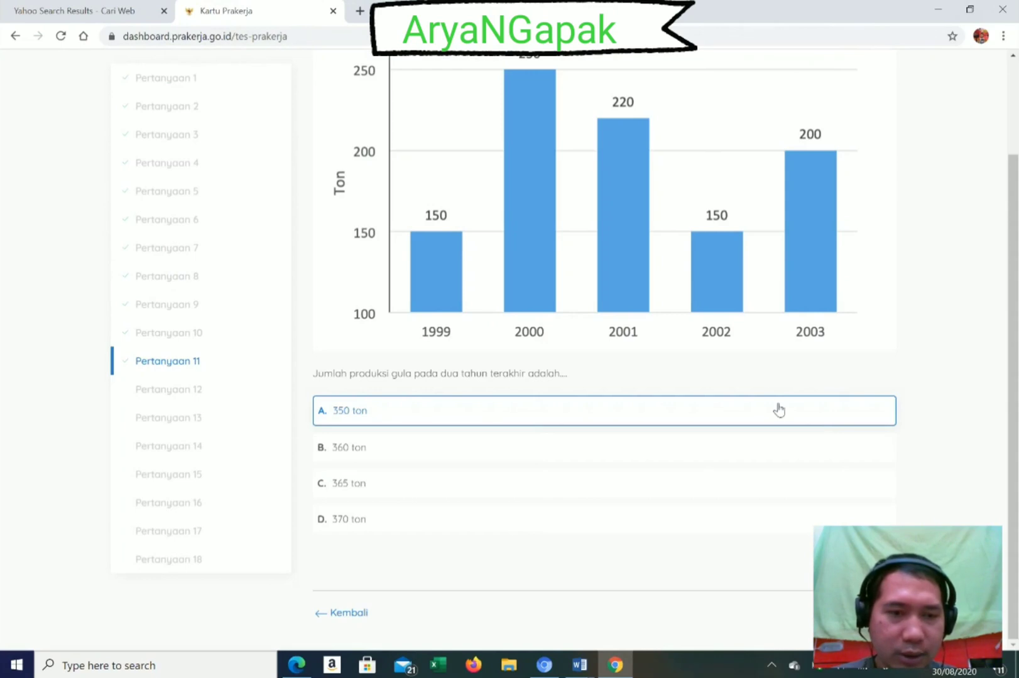
click(937, 10)
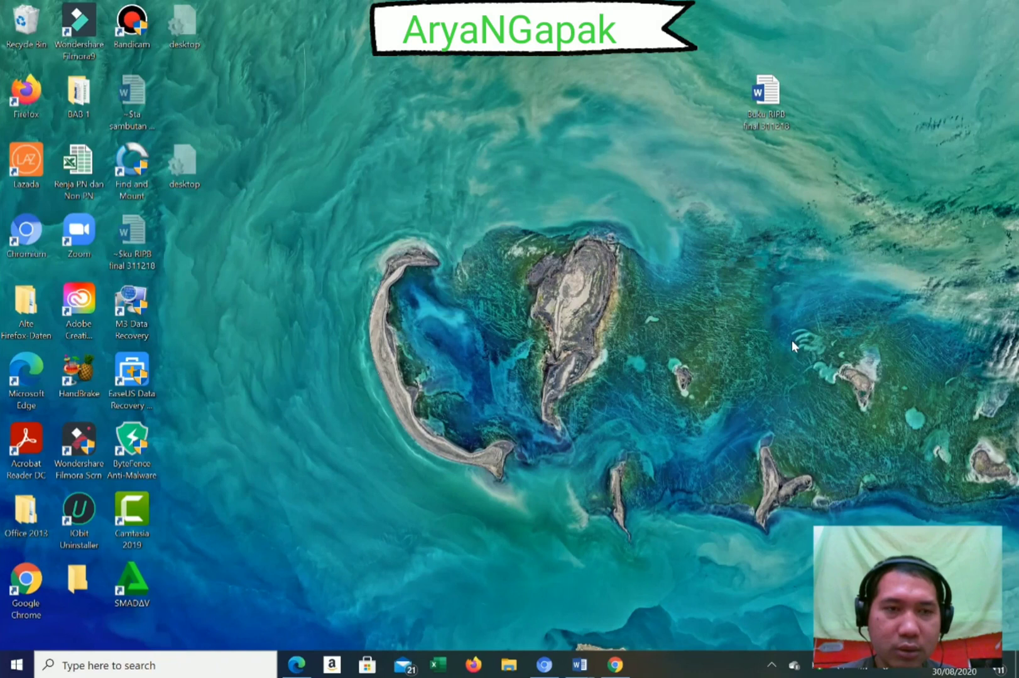
key(alt+Tab)
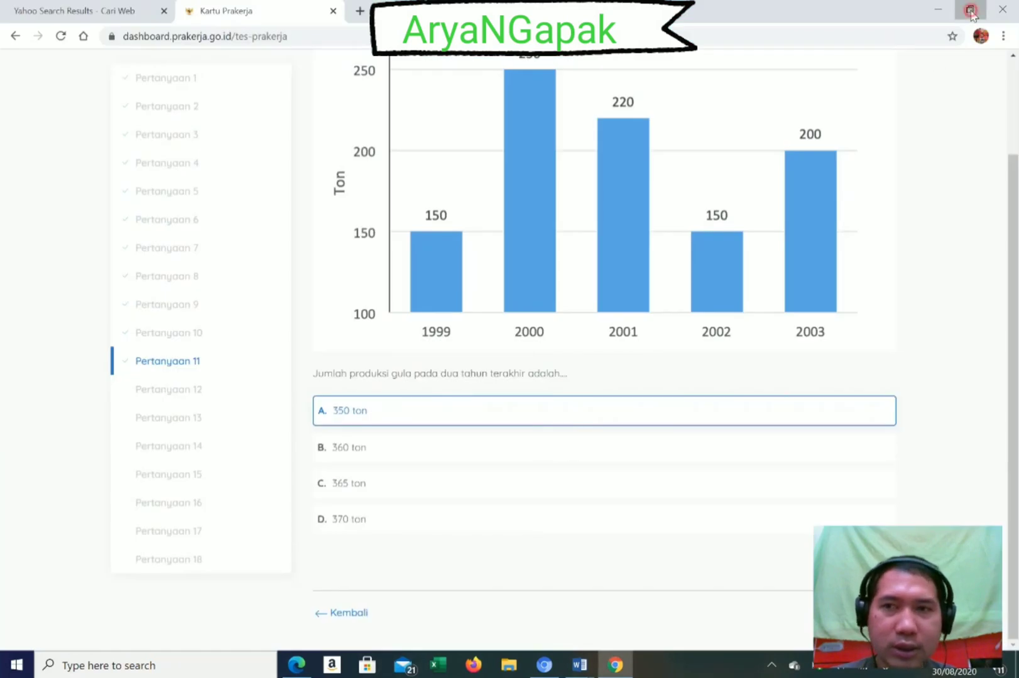
- Advance to question 12 on book sales and maximize the browser again
click(970, 11)
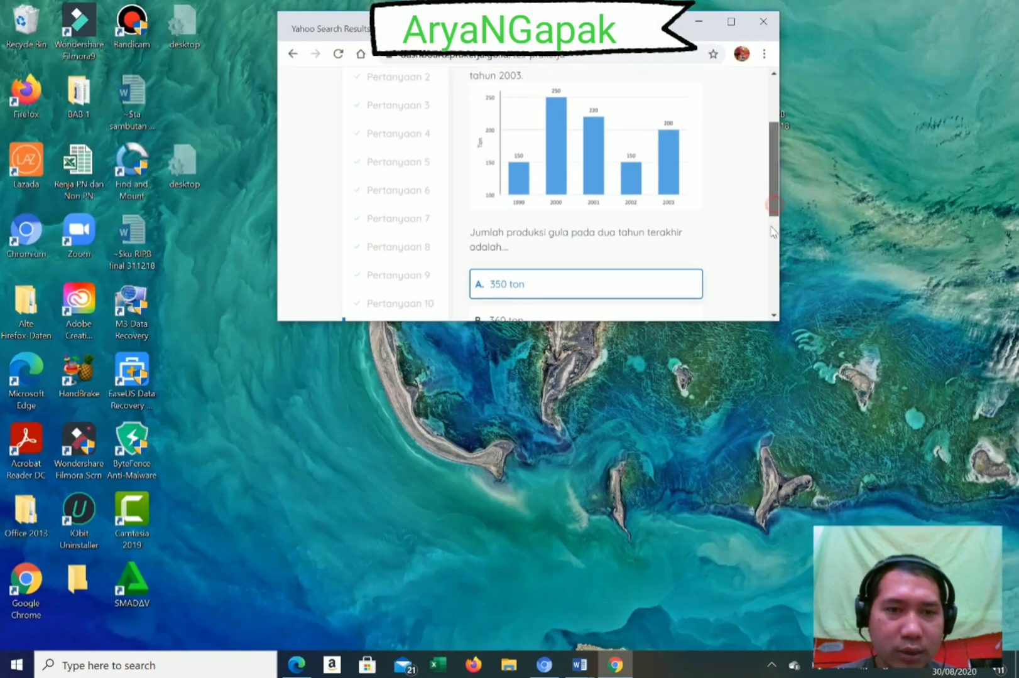
drag(774, 207, 774, 299)
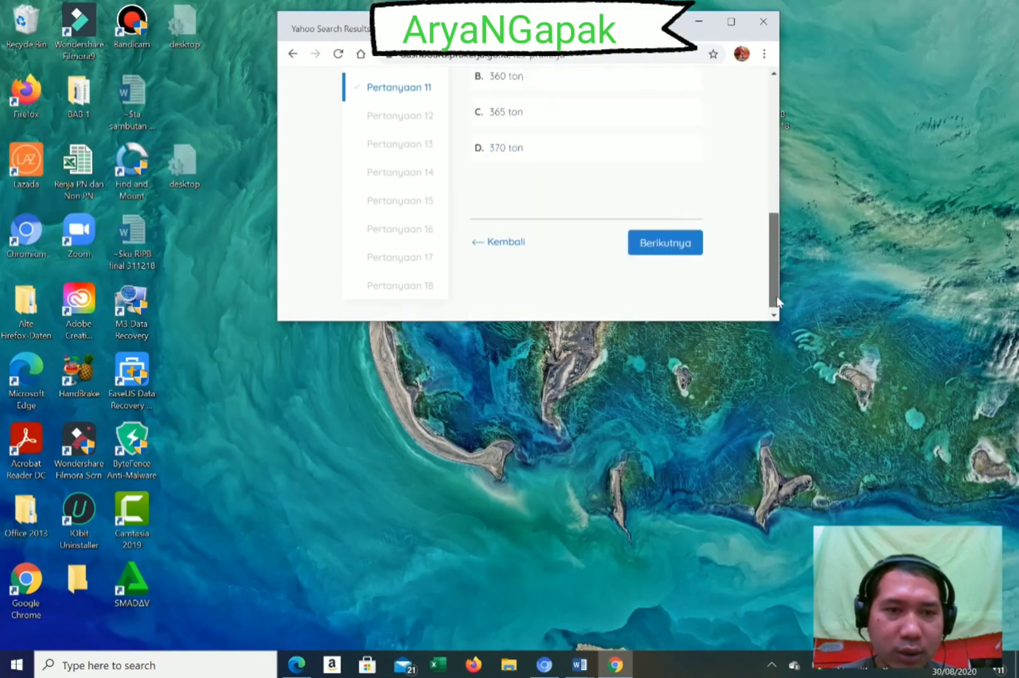
click(669, 249)
click(730, 22)
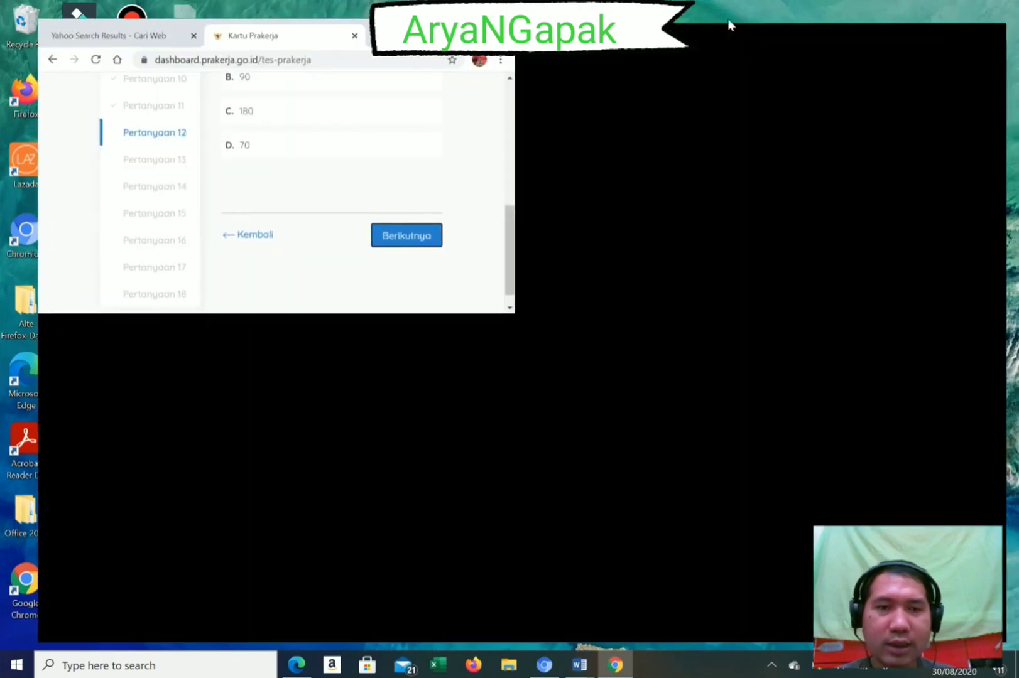
scroll(612, 407, up, 2)
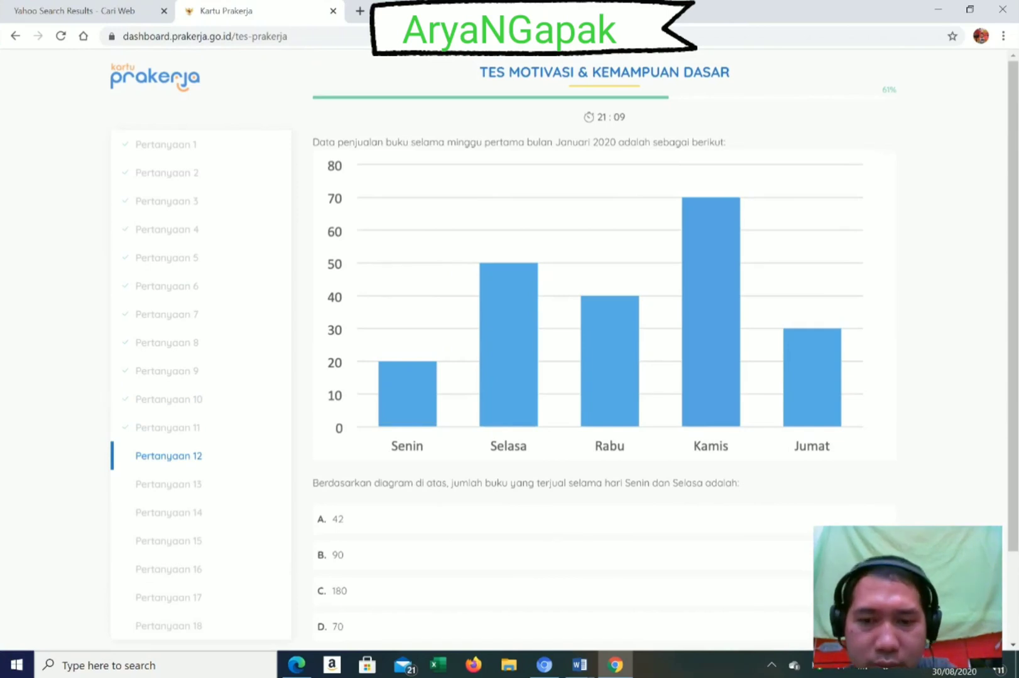
- Answer question 12 with 70 and advance to question 13
scroll(564, 339, down, 2)
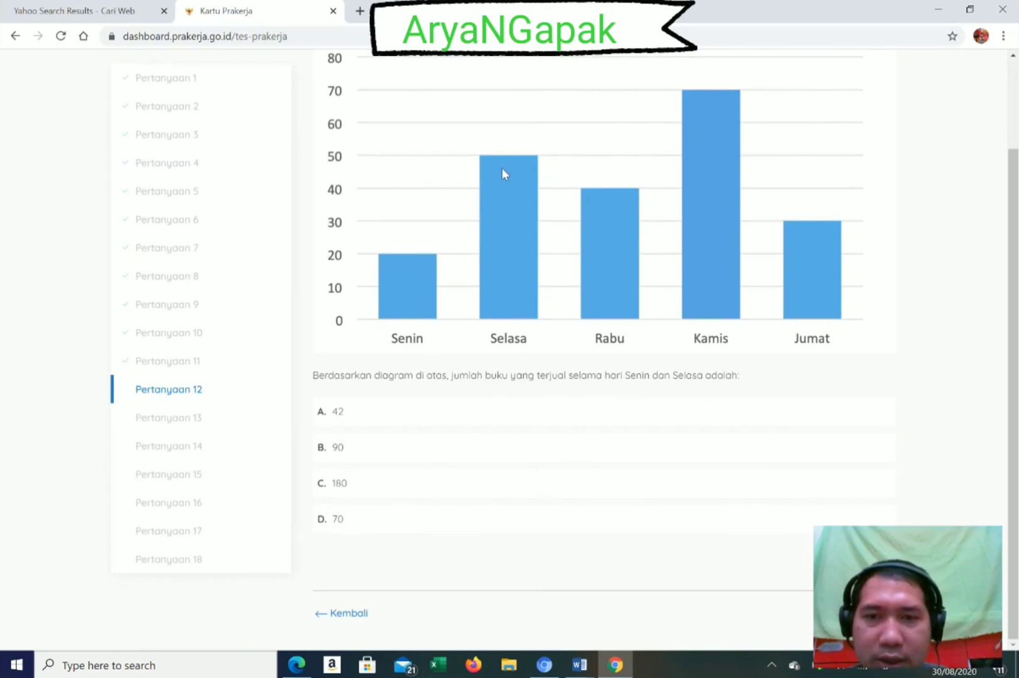
click(462, 519)
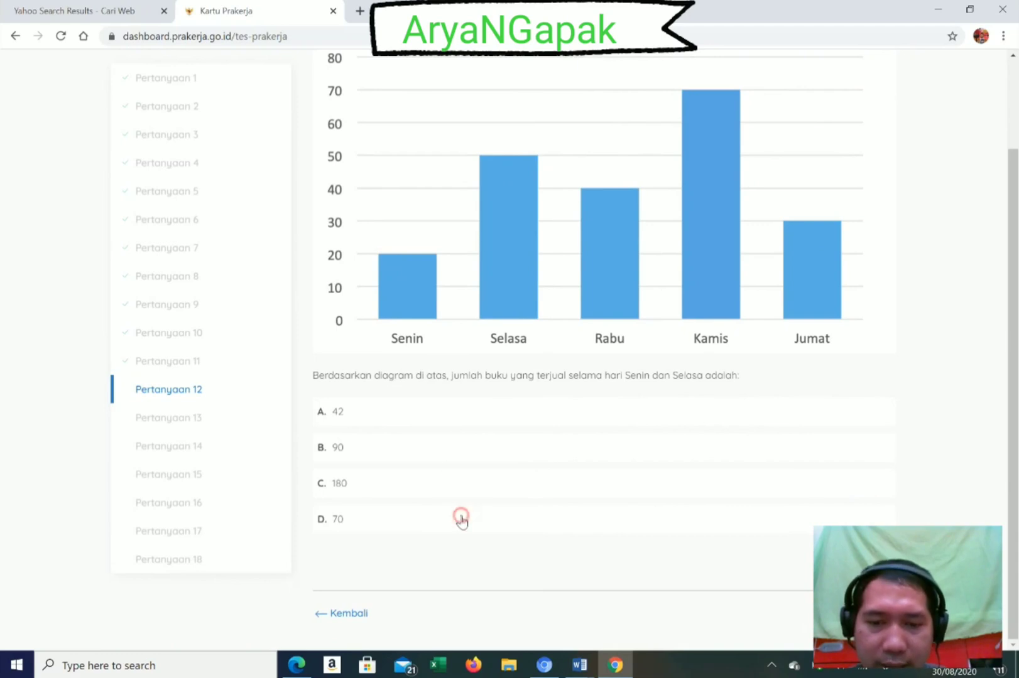
click(969, 9)
drag(773, 165, 770, 265)
click(684, 223)
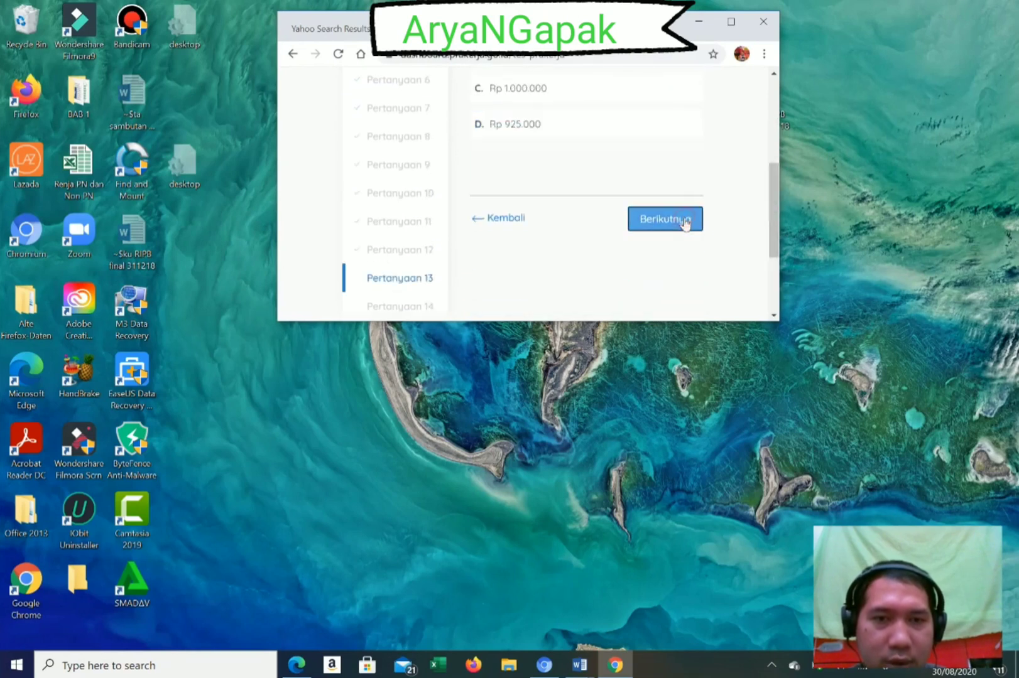
click(731, 20)
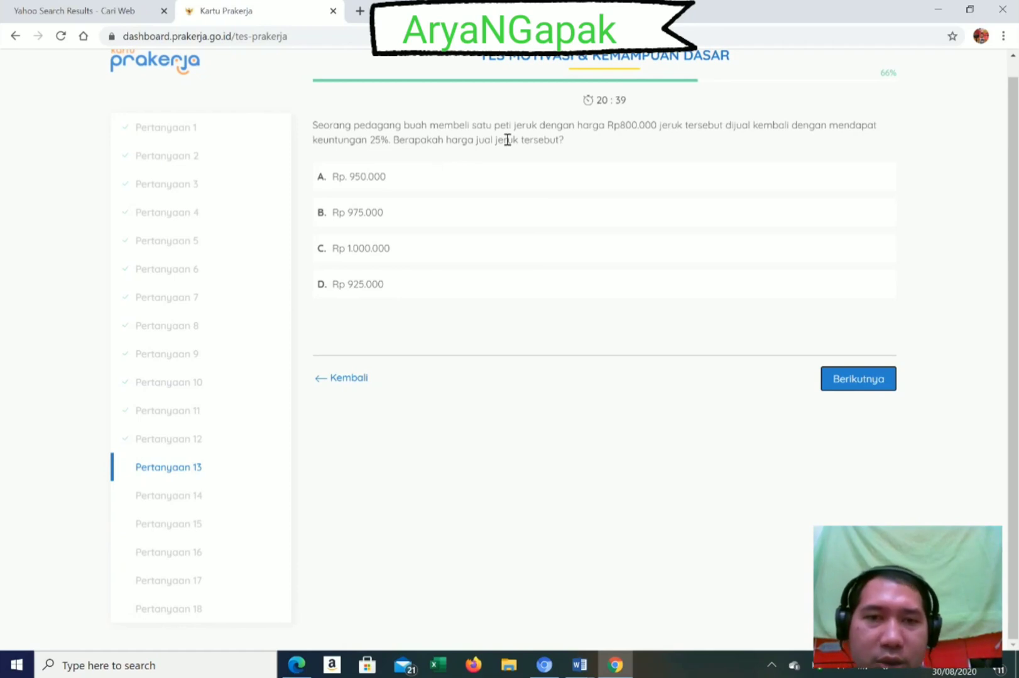
- Answer Rp 1.000.000, Rp 1.800.000 and 2/3 for the last questions, then choose Selesai
click(386, 251)
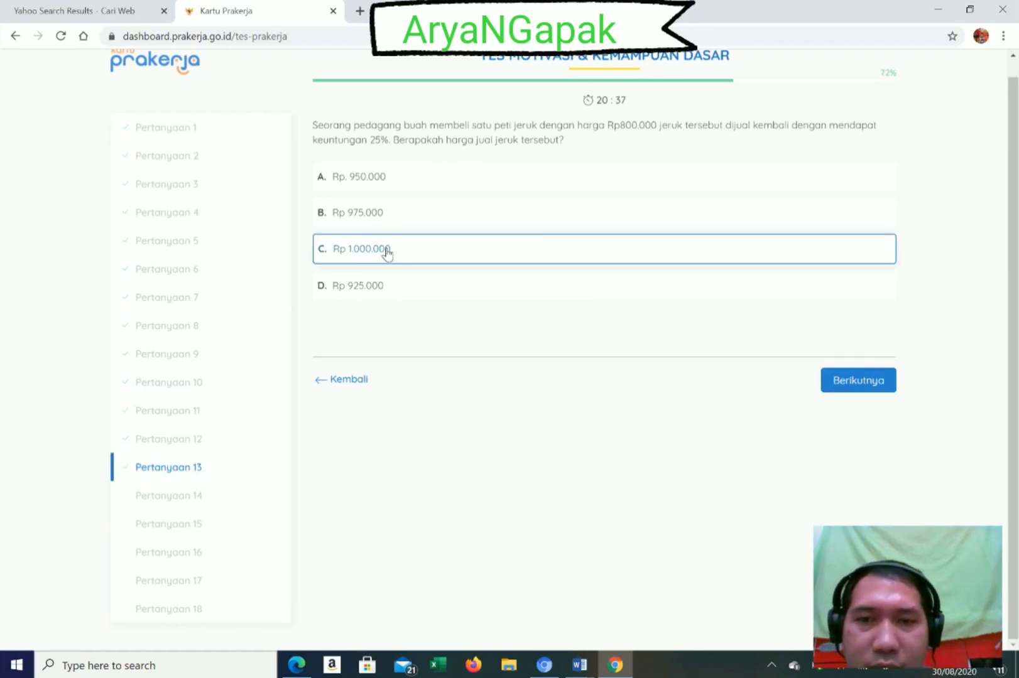
click(867, 391)
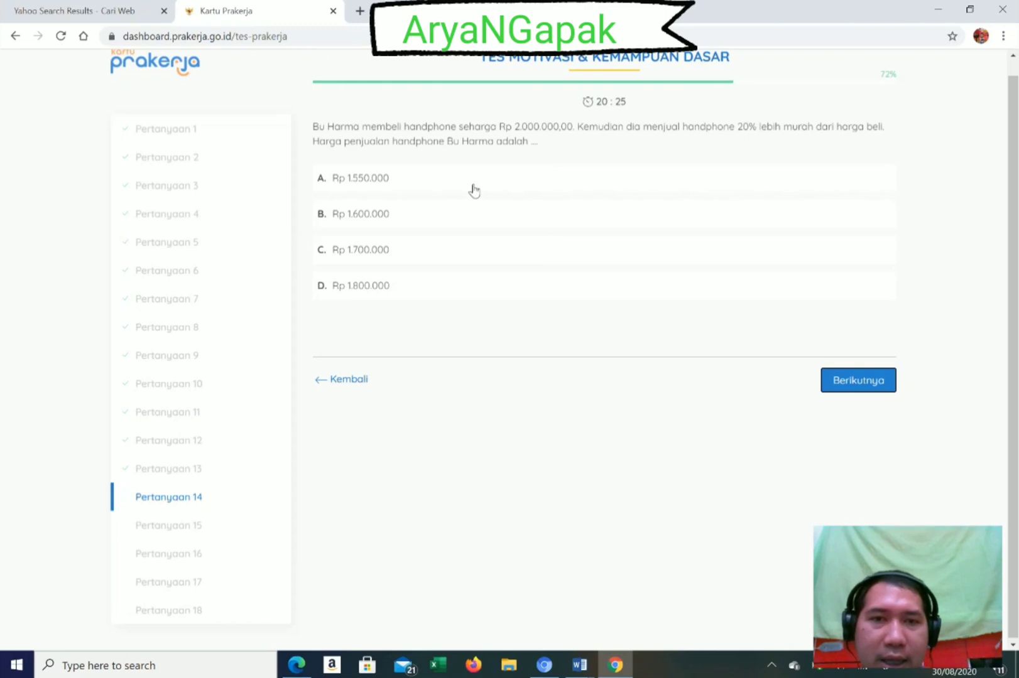
click(362, 288)
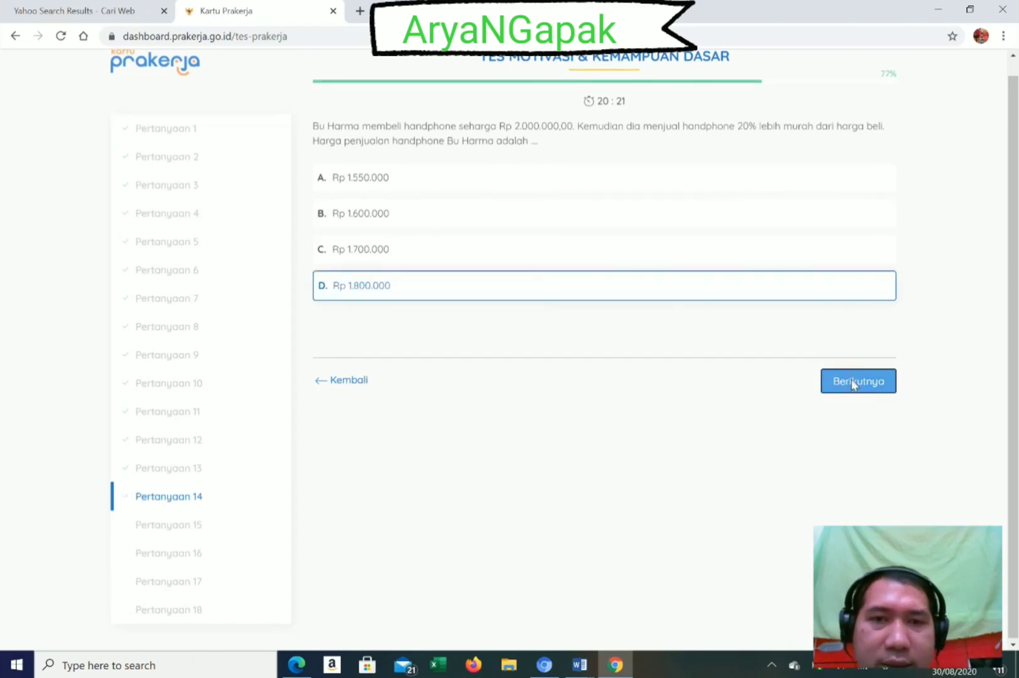
click(852, 385)
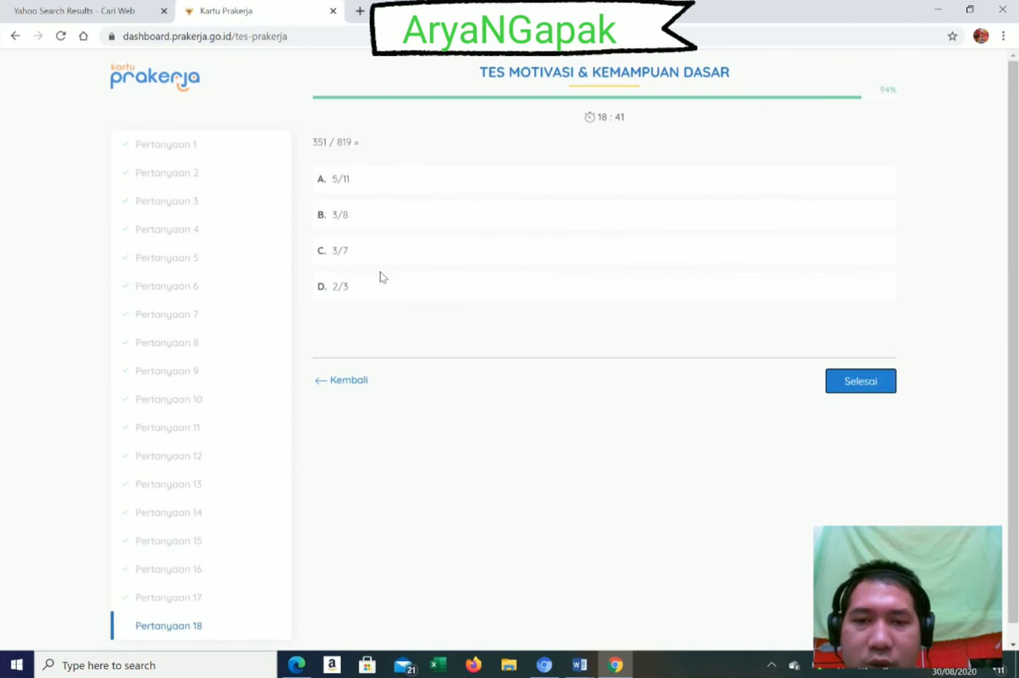
click(382, 288)
click(875, 389)
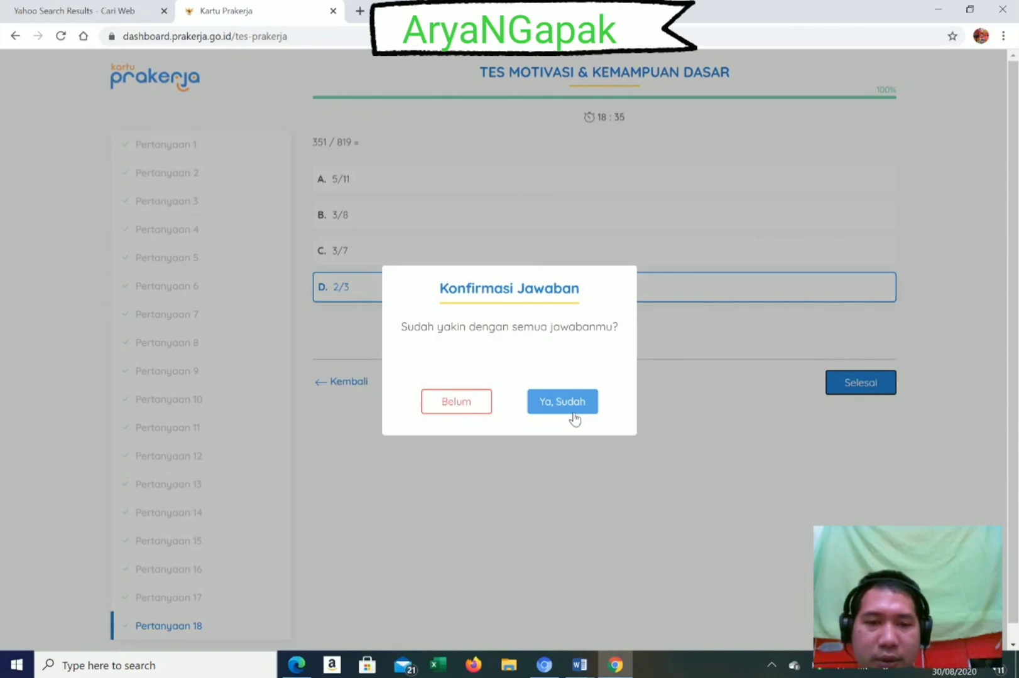
- Confirm submission with 'Ya, Sudah' and go to the dashboard via Cek Dashboard
click(567, 405)
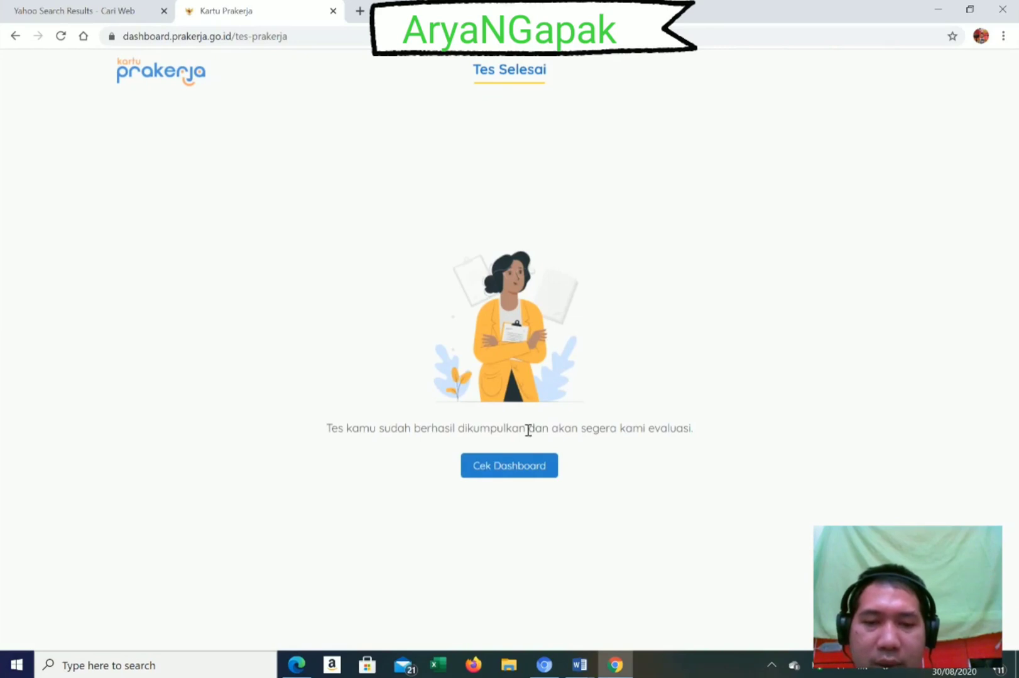
click(513, 471)
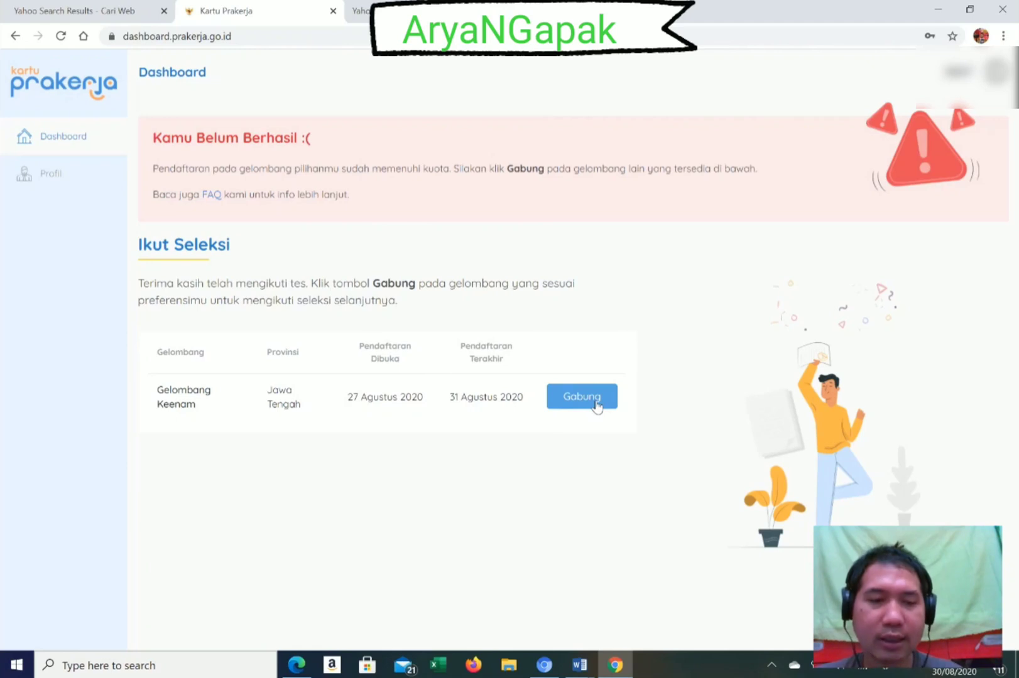
- Join Gelombang Keenam for Jawa Tengah with 'Ya, Gabung' and accept the Persetujuan Prakerja agreement
click(597, 405)
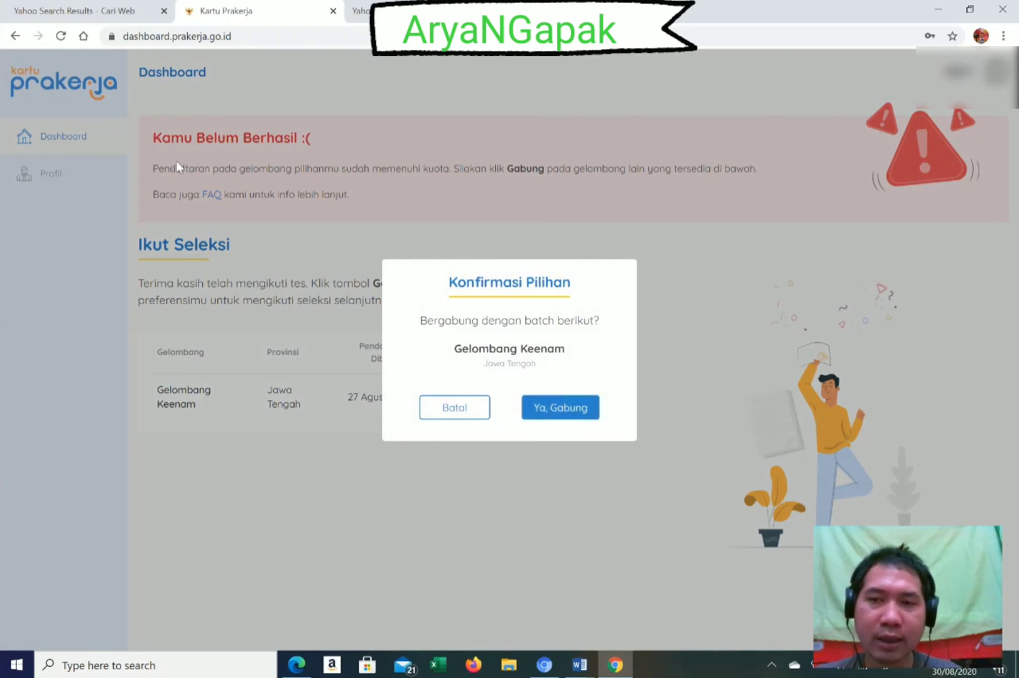
double_click(359, 141)
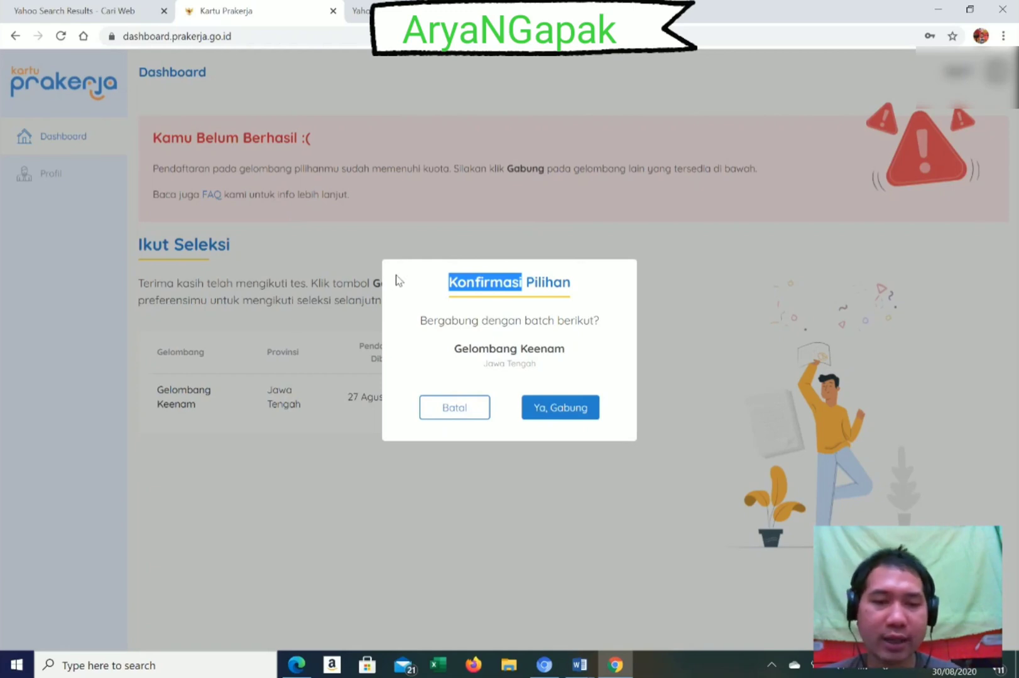
click(567, 411)
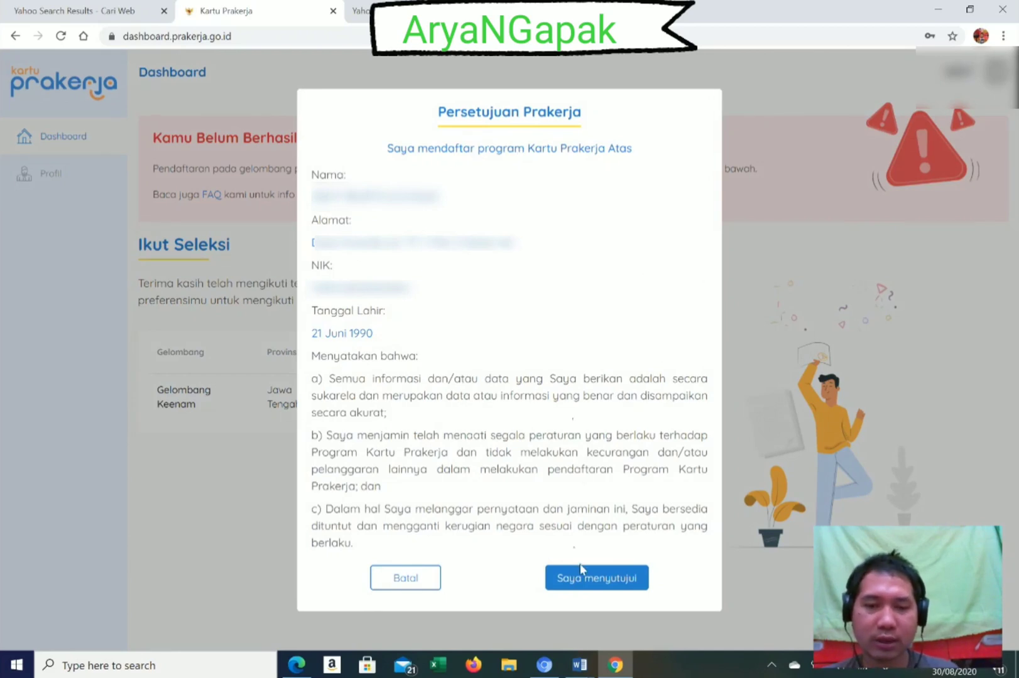
click(599, 580)
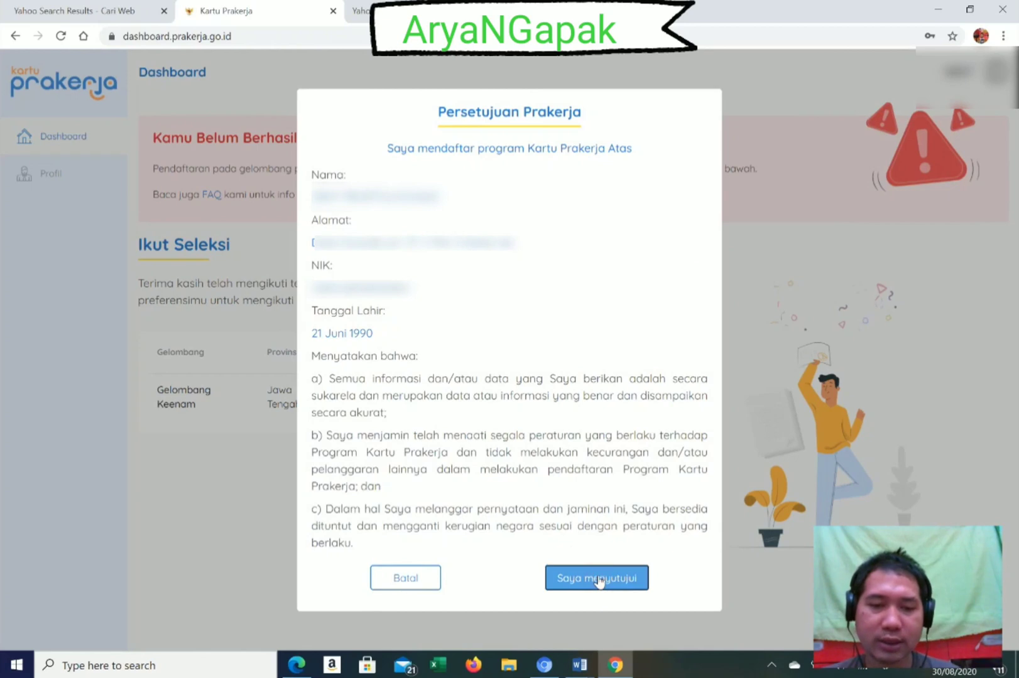